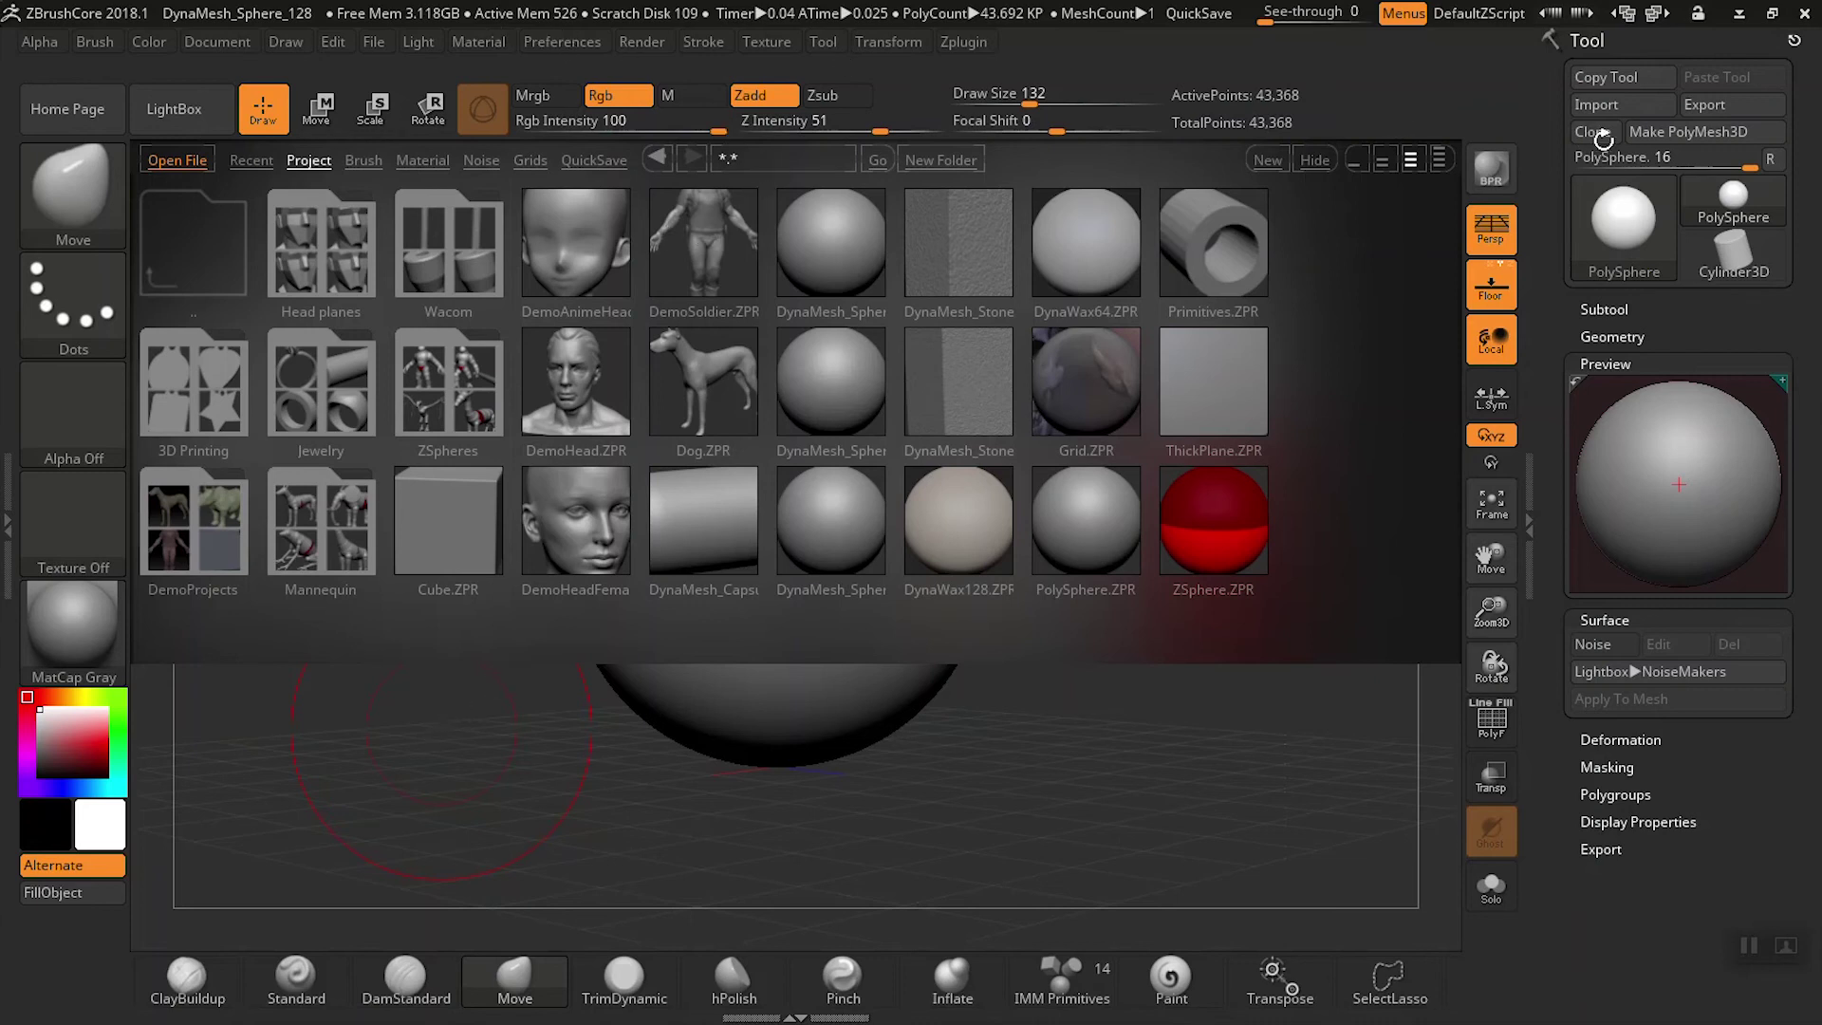
- Close LightBox and preview the Color, Document, Draw, Edit, File, Light and Material palettes
left_click(174, 109)
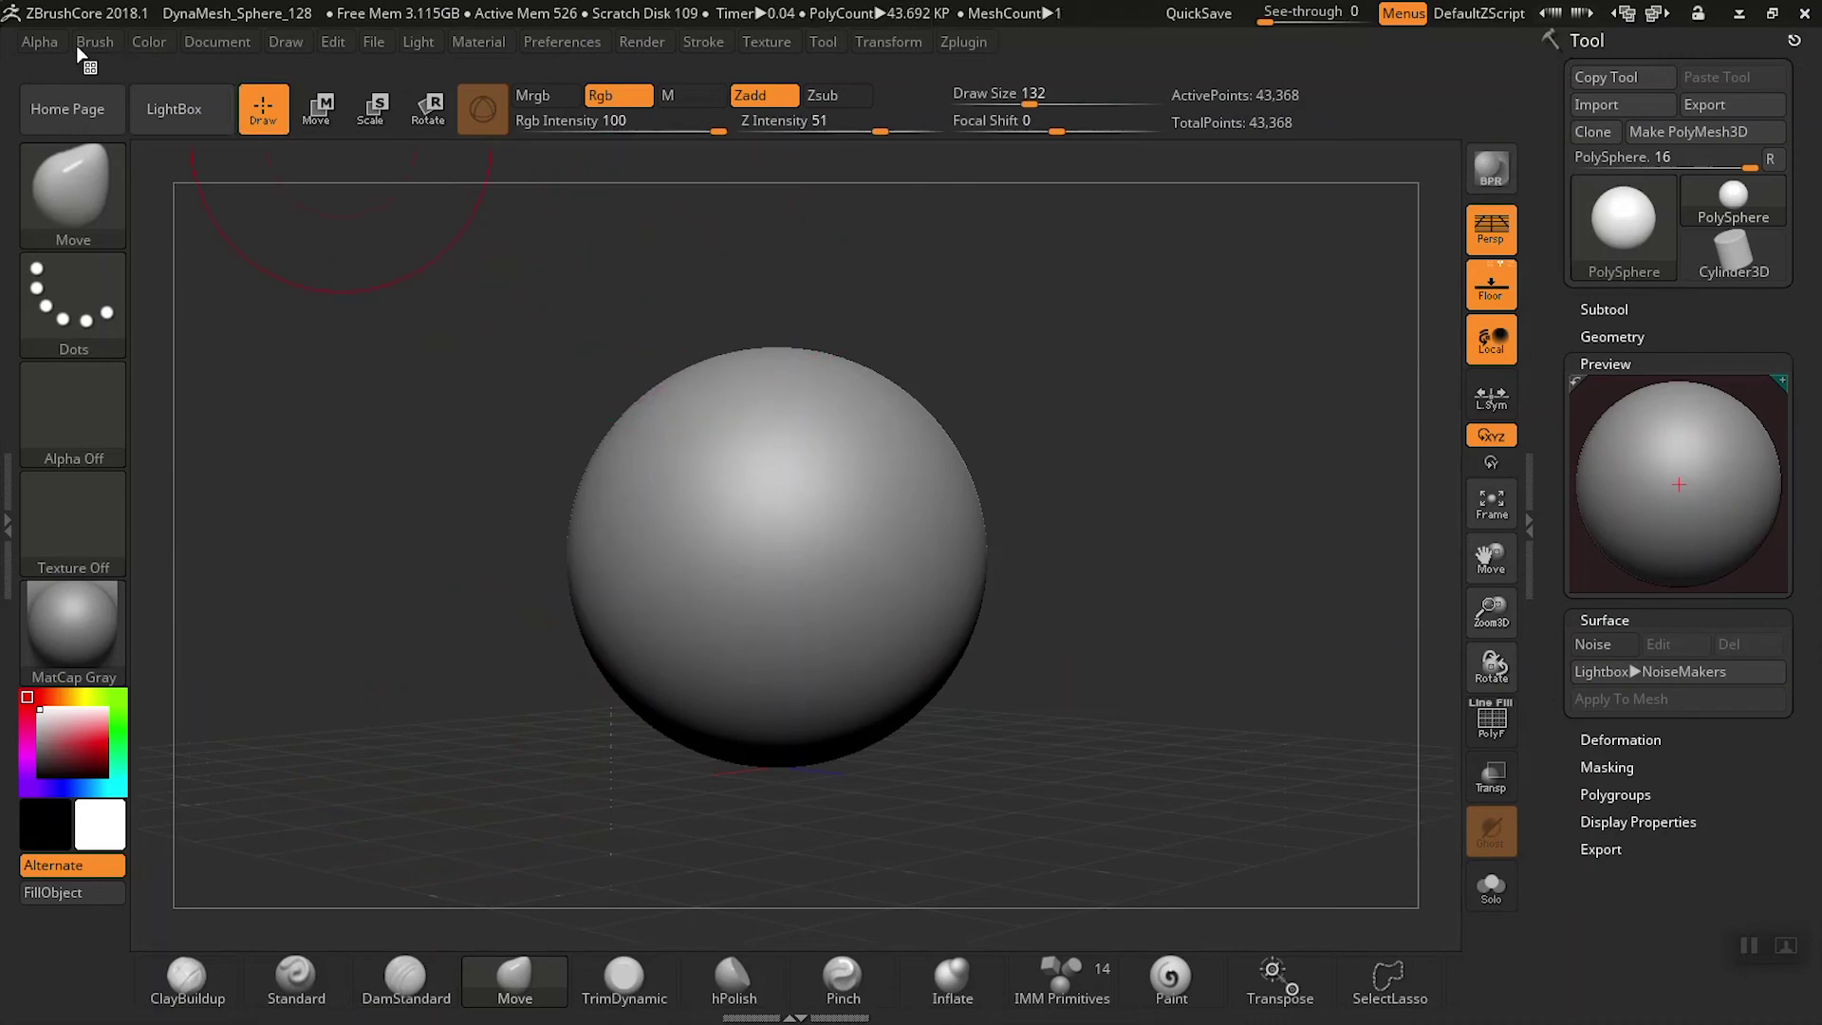
left_click(149, 42)
left_click(217, 42)
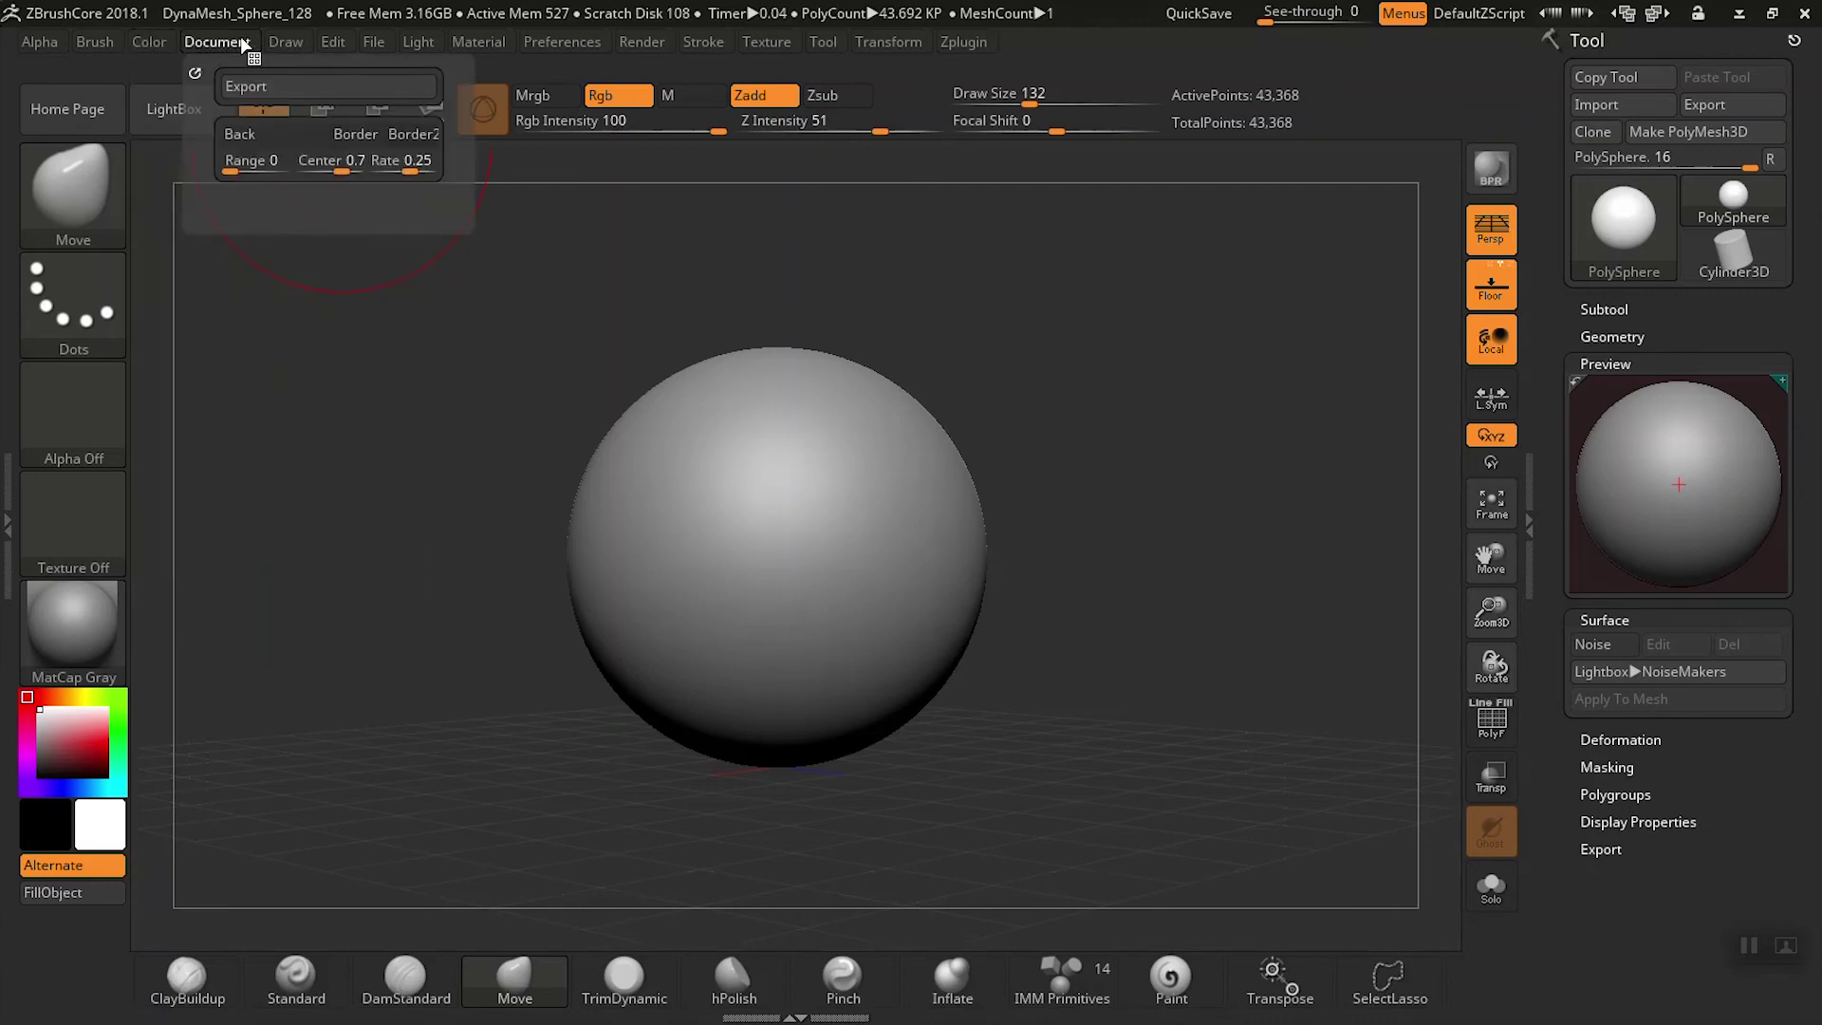
left_click(283, 42)
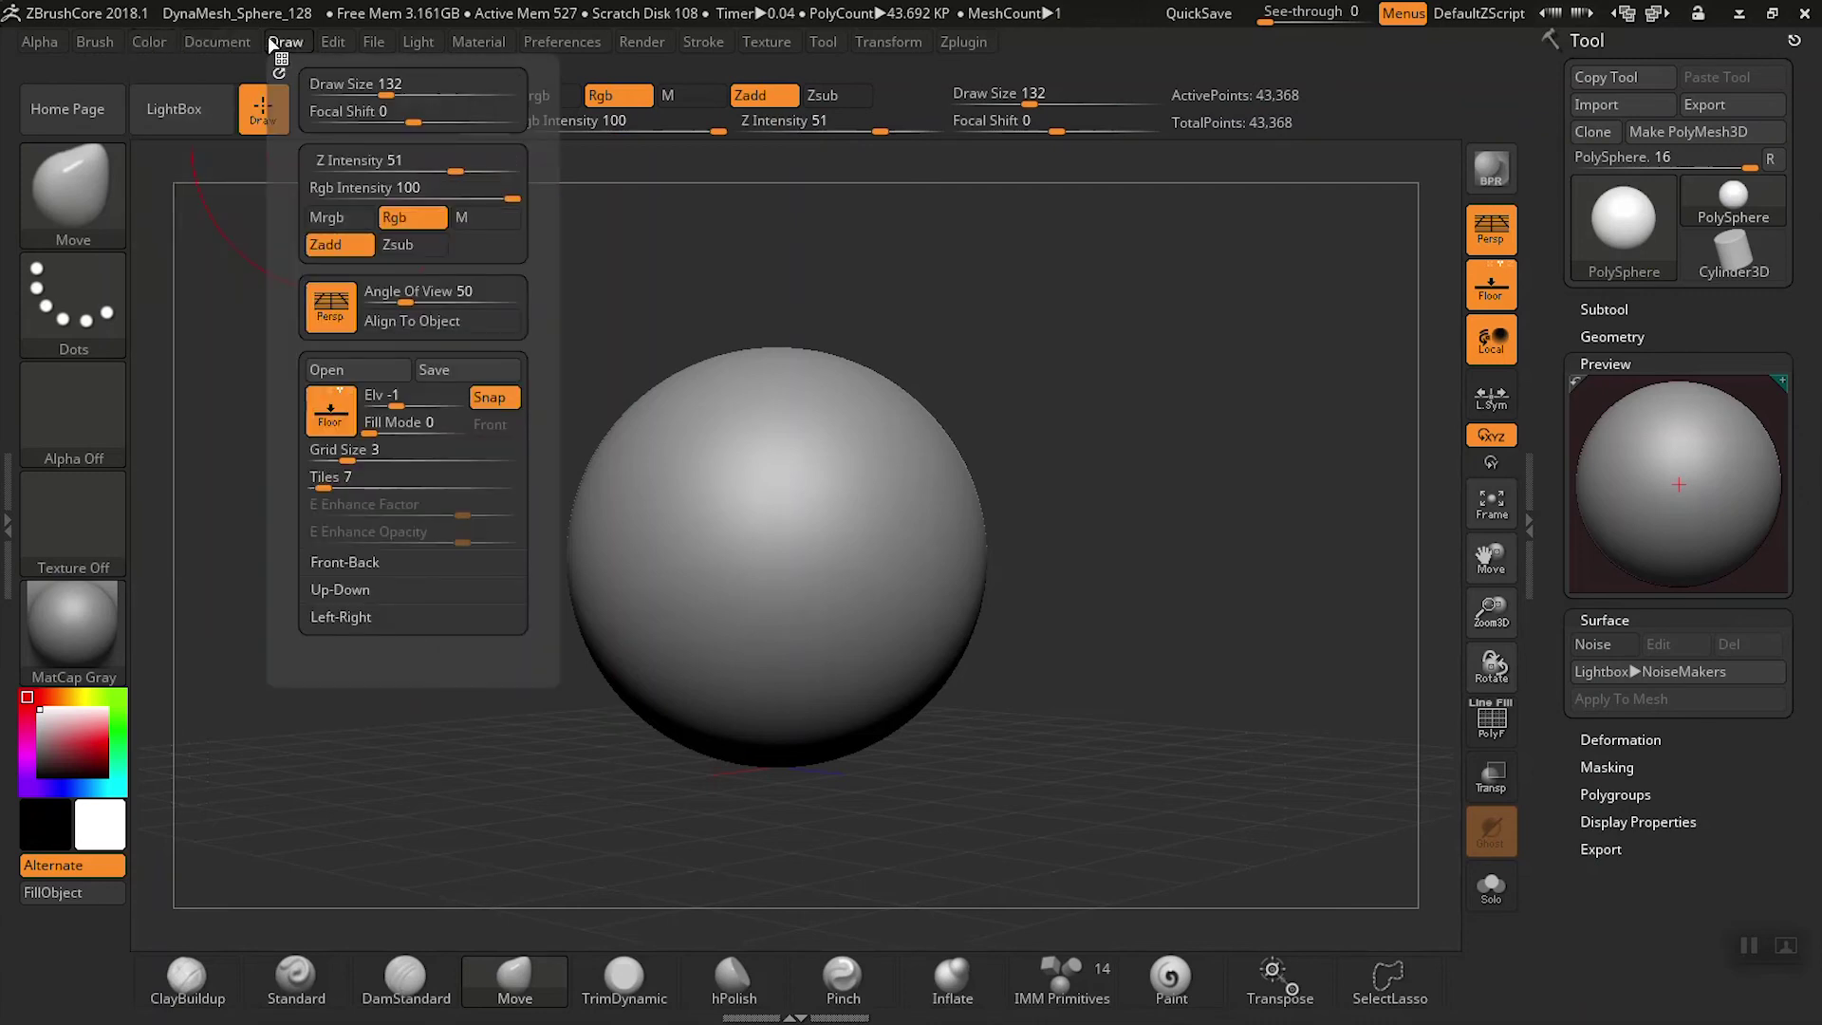
left_click(331, 43)
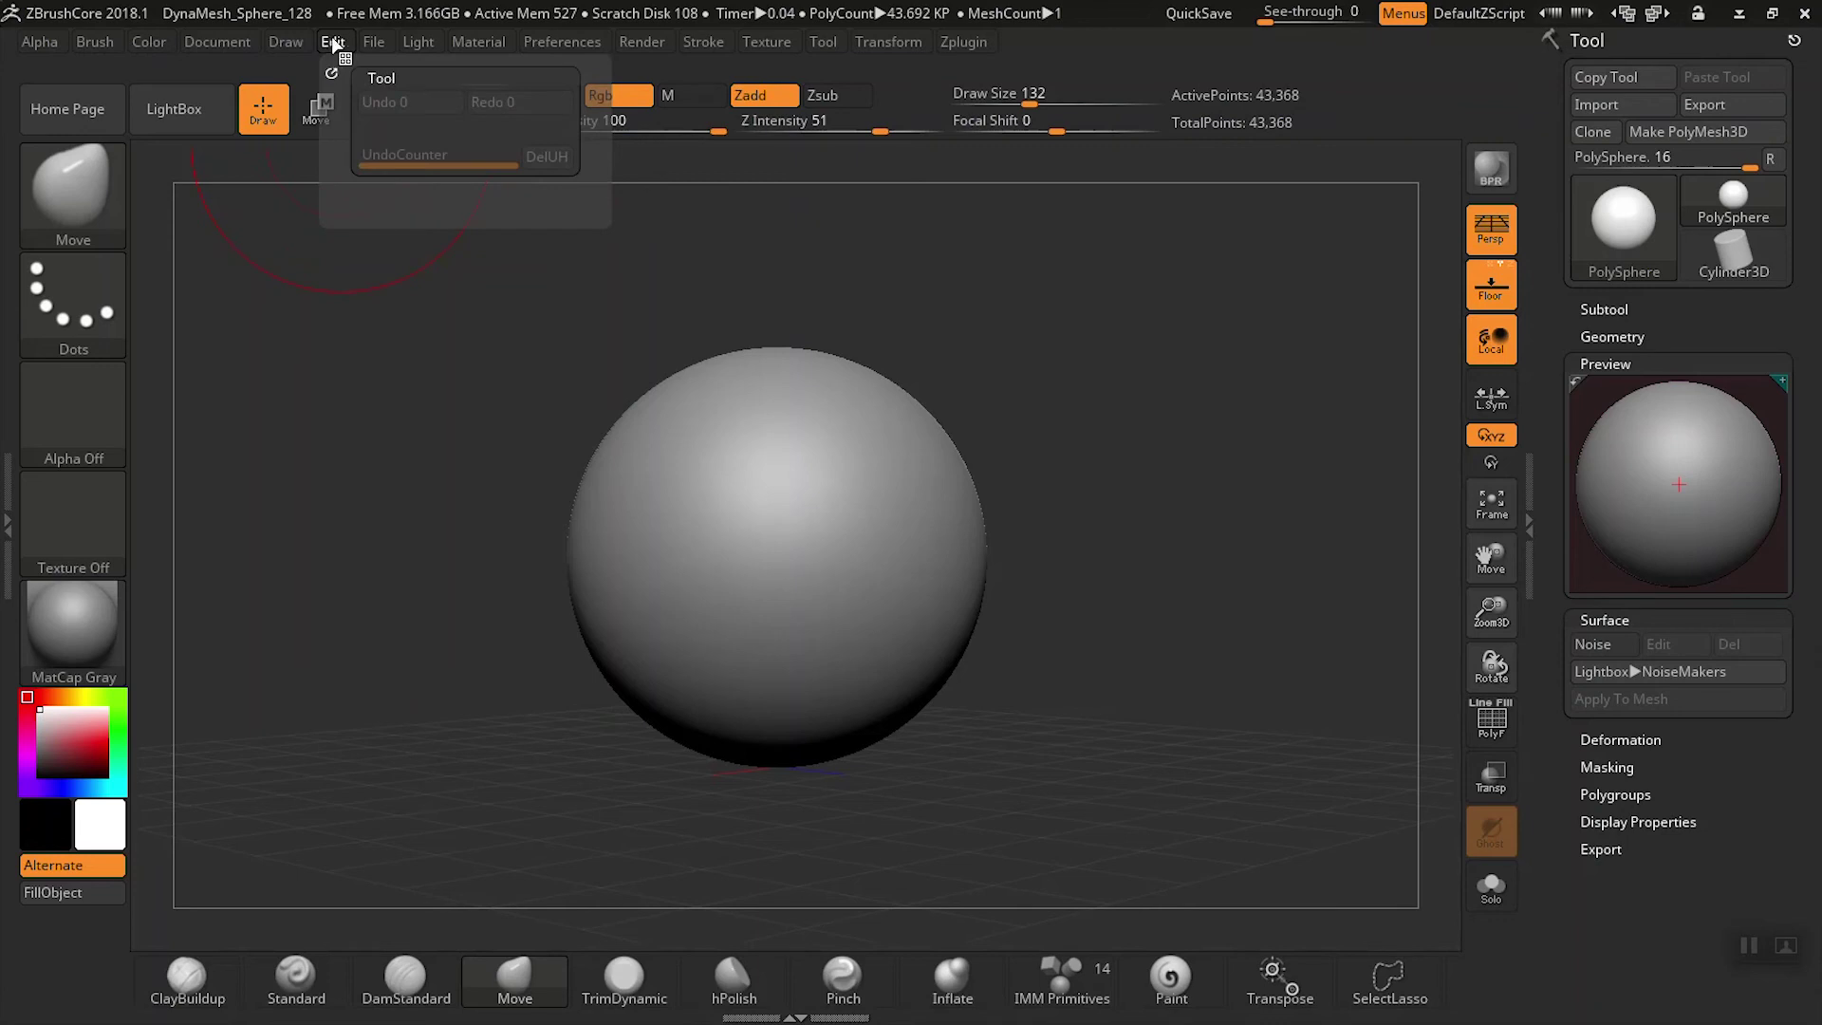
left_click(367, 43)
left_click(414, 43)
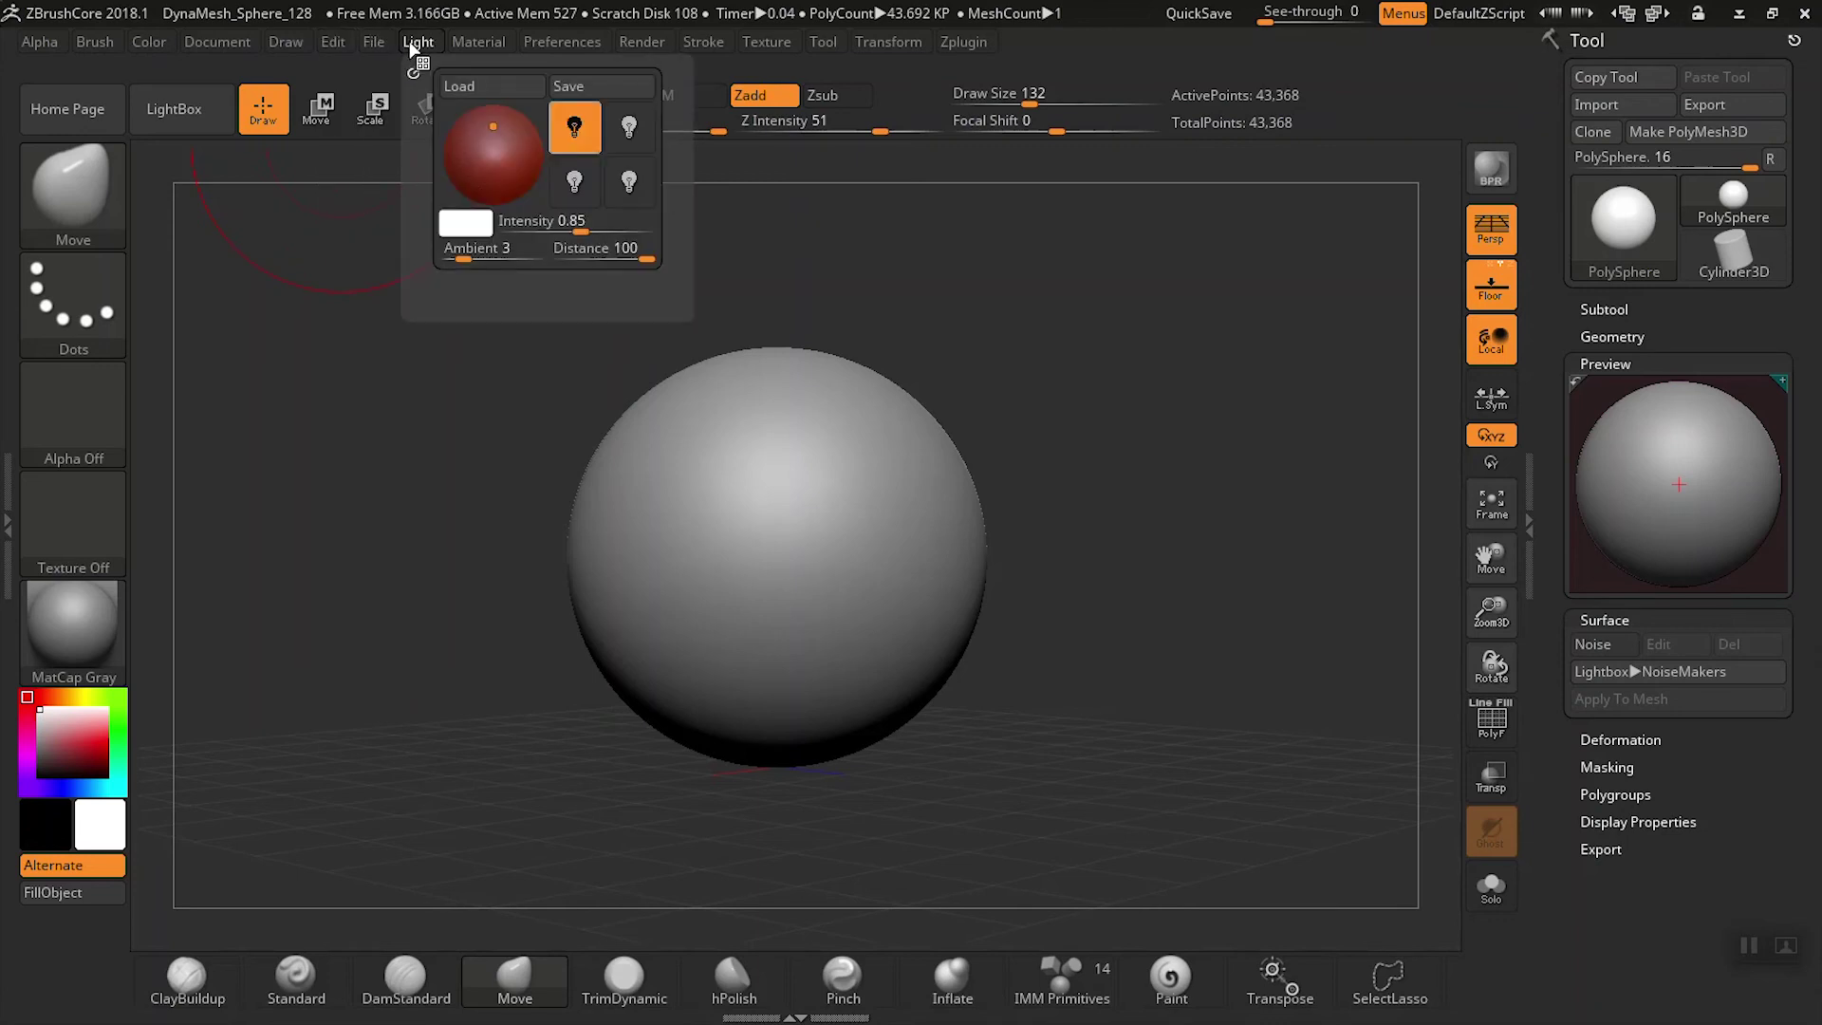
left_click(476, 44)
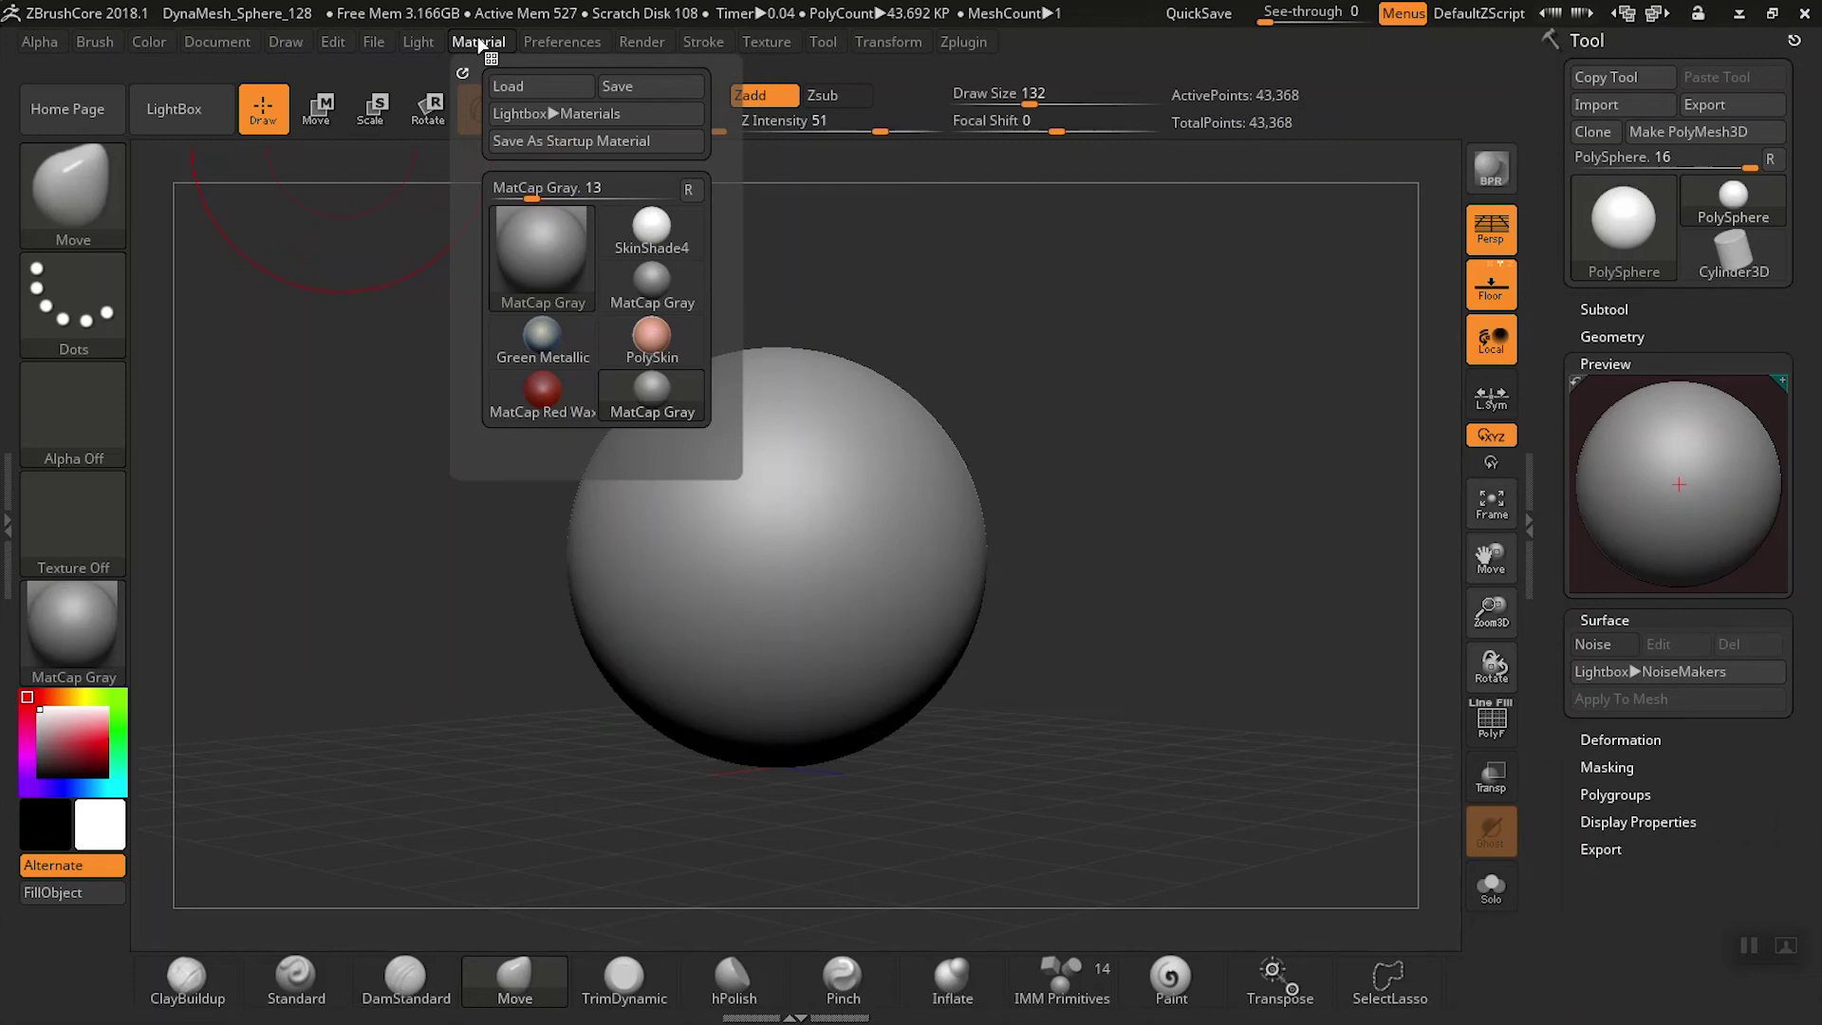
- Preview the Preferences, Render, Stroke, Texture, Tool, Transform and Zplugin palettes
left_click(552, 43)
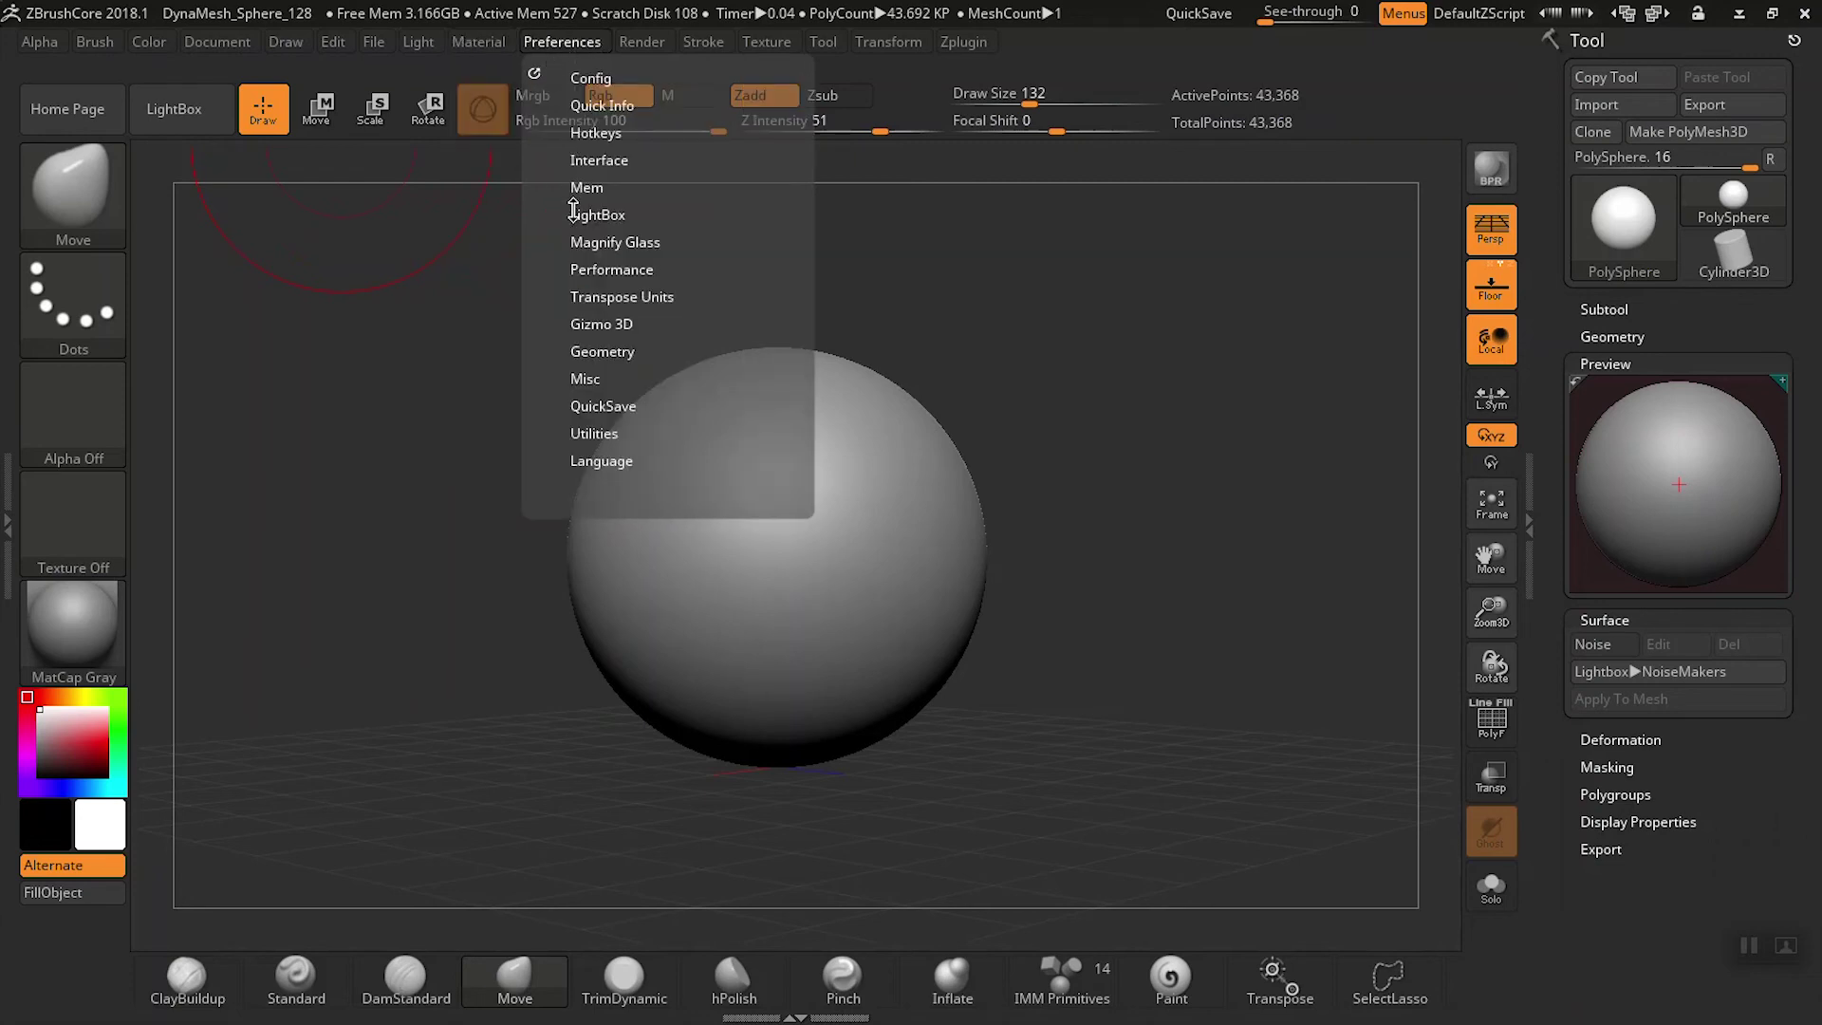
left_click(653, 42)
left_click(700, 44)
left_click(765, 42)
left_click(823, 42)
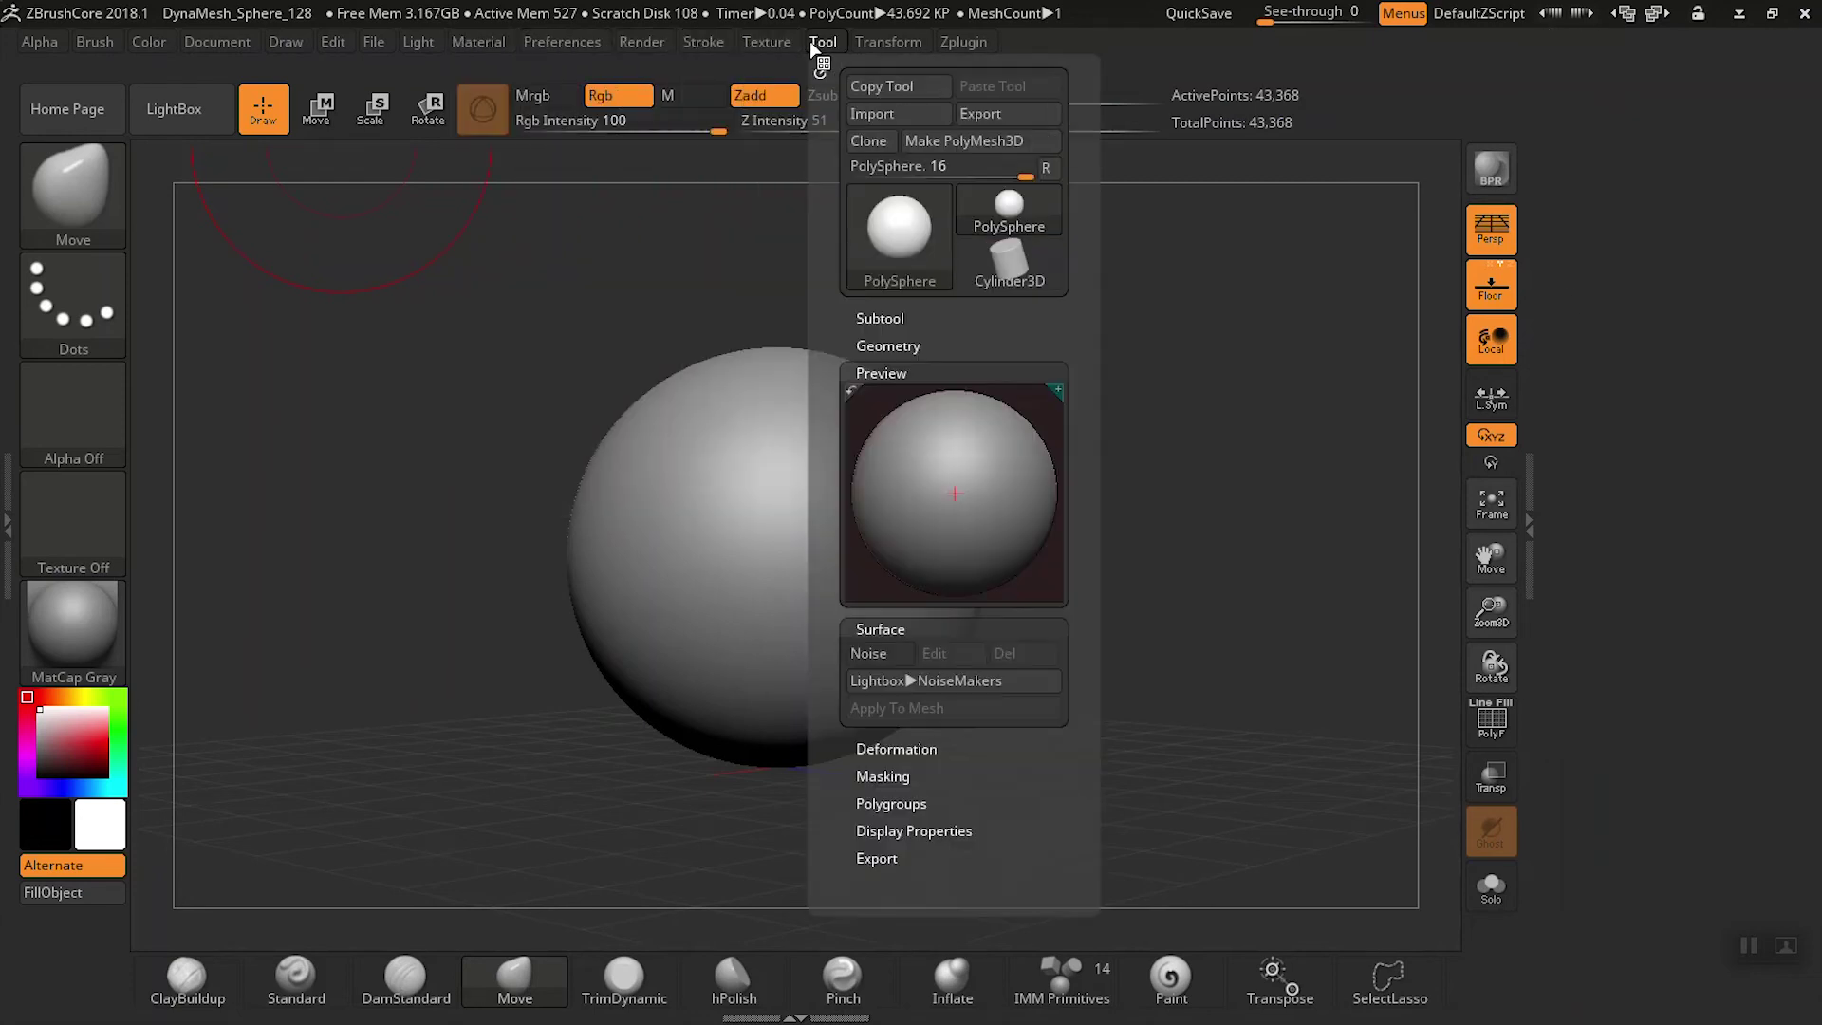
left_click(897, 42)
left_click(968, 42)
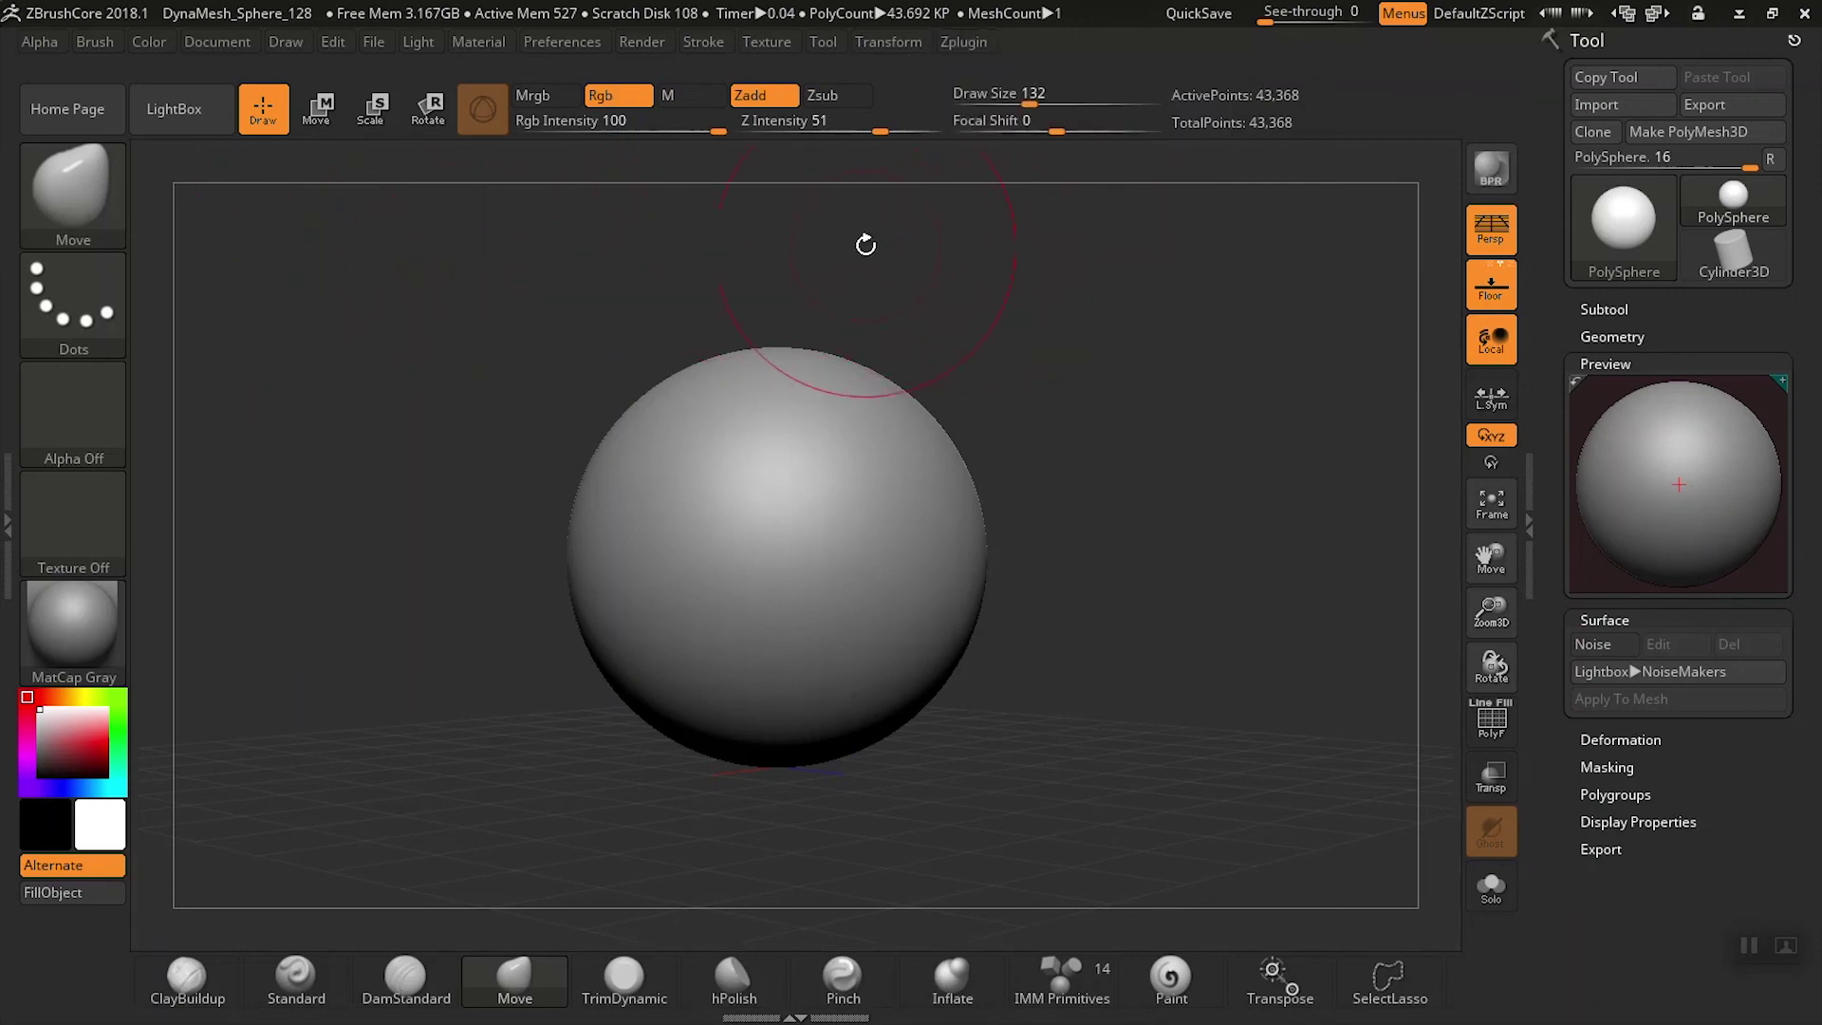
left_click(37, 44)
left_click(95, 43)
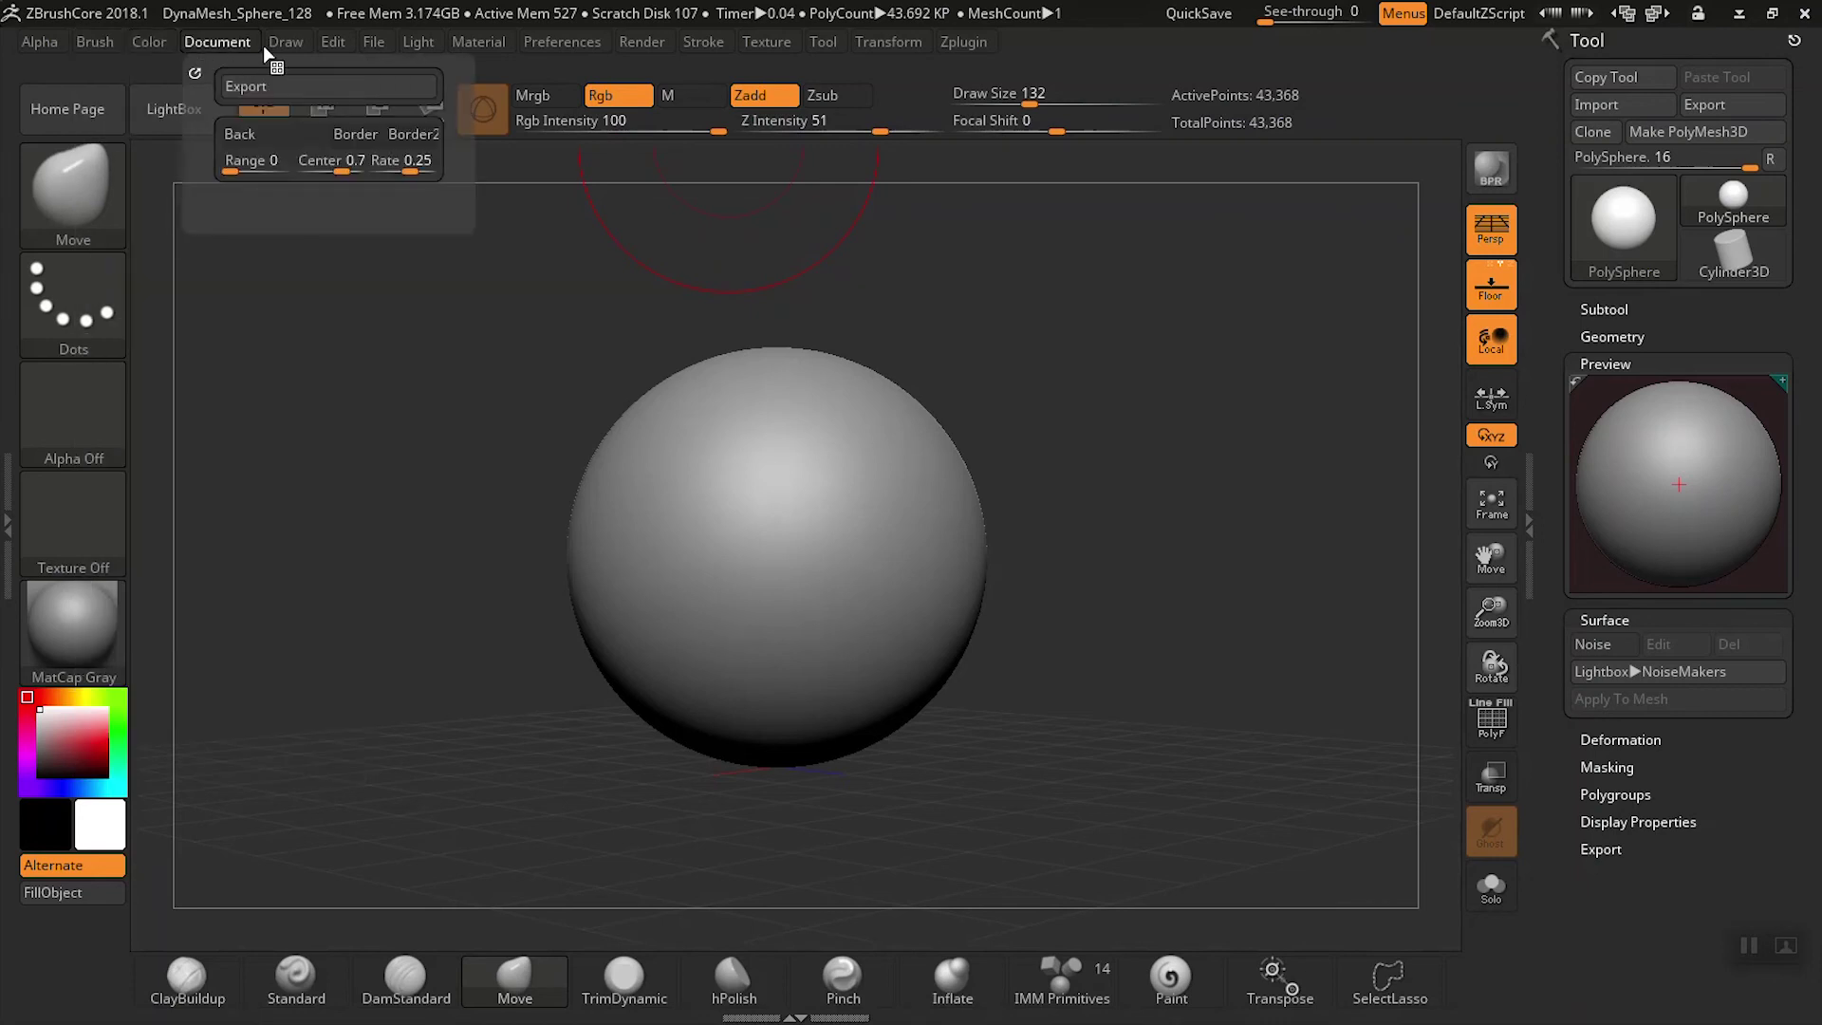
mouse_move(356, 54)
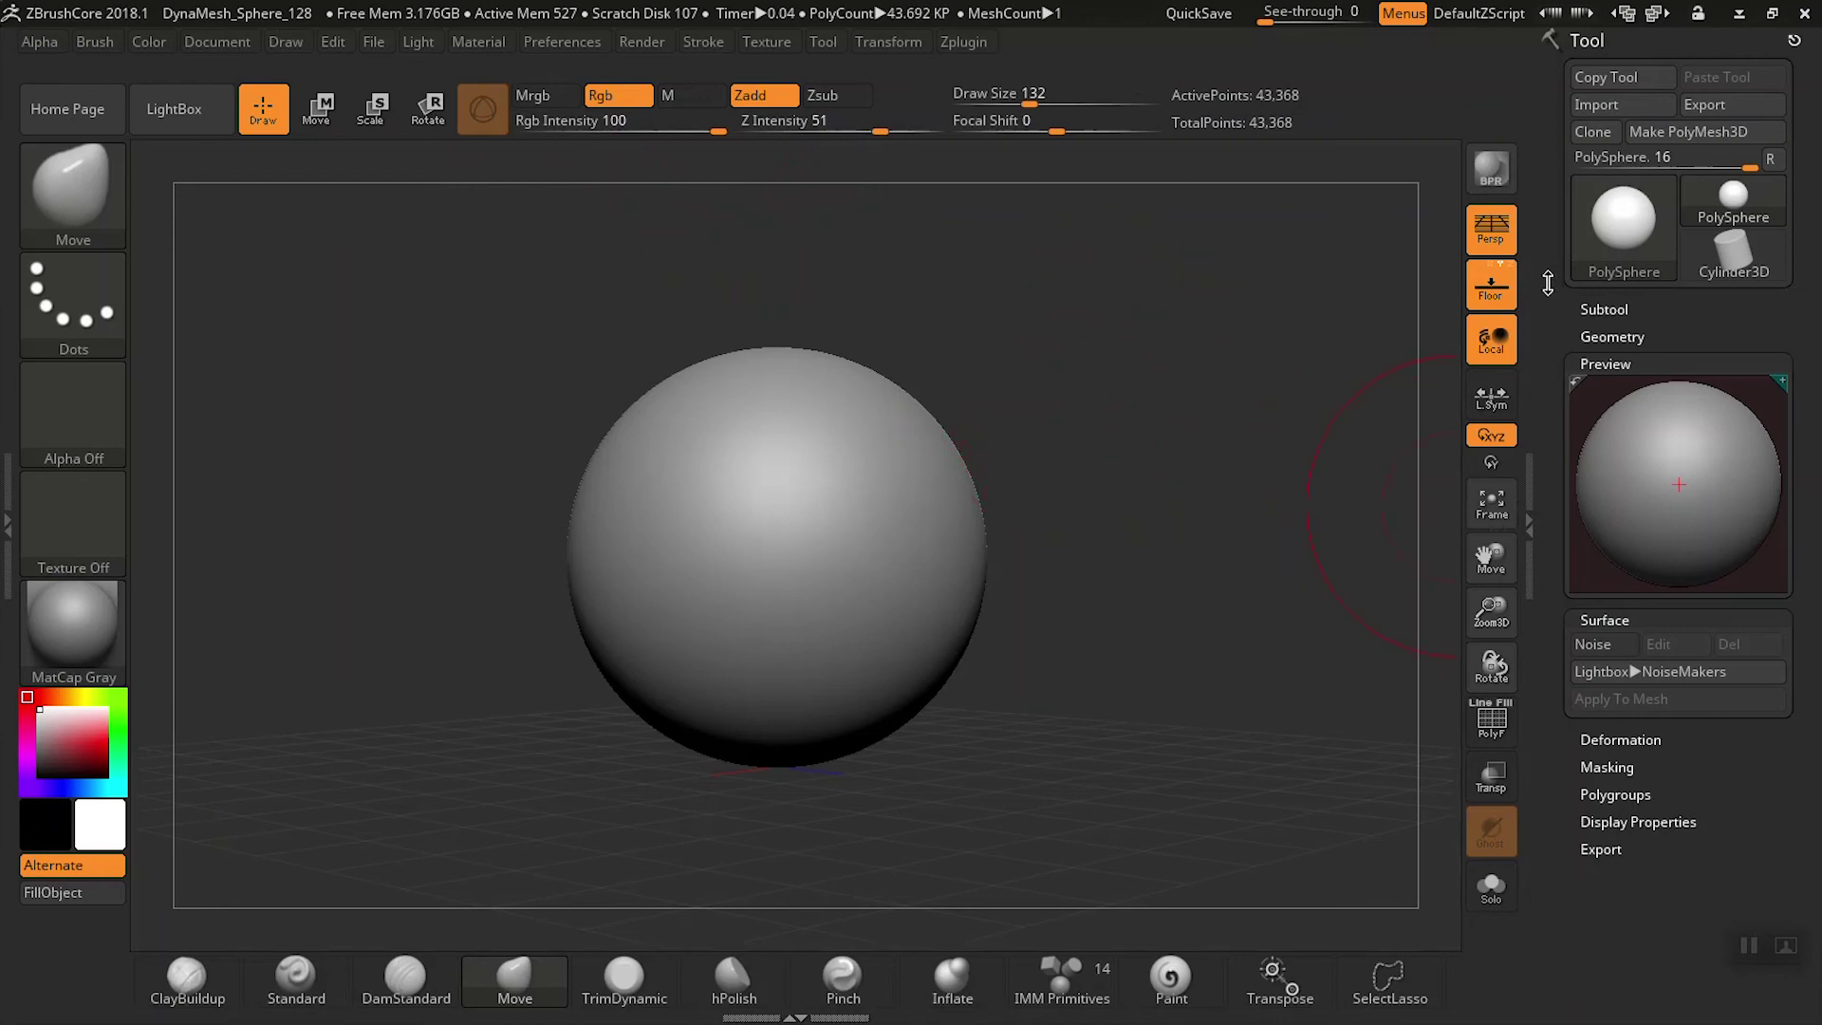
left_click_drag(1548, 269, 1539, 374)
left_click(817, 41)
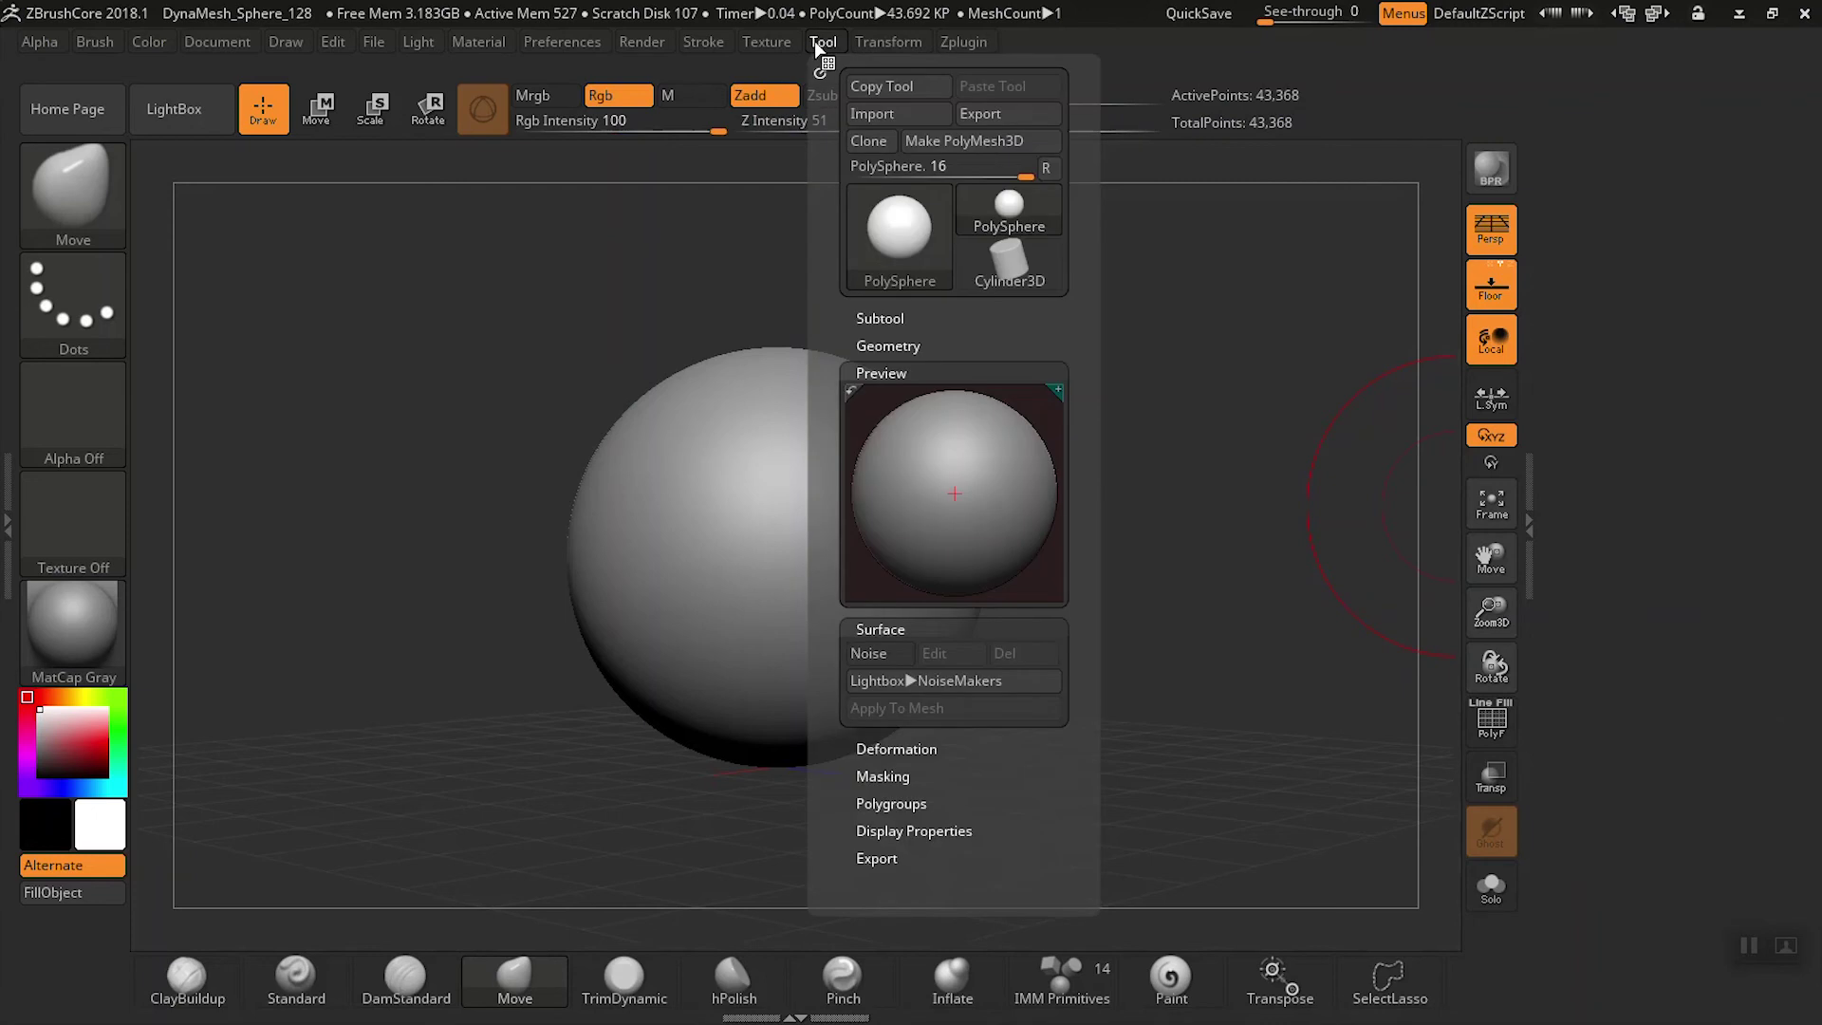
left_click(818, 59)
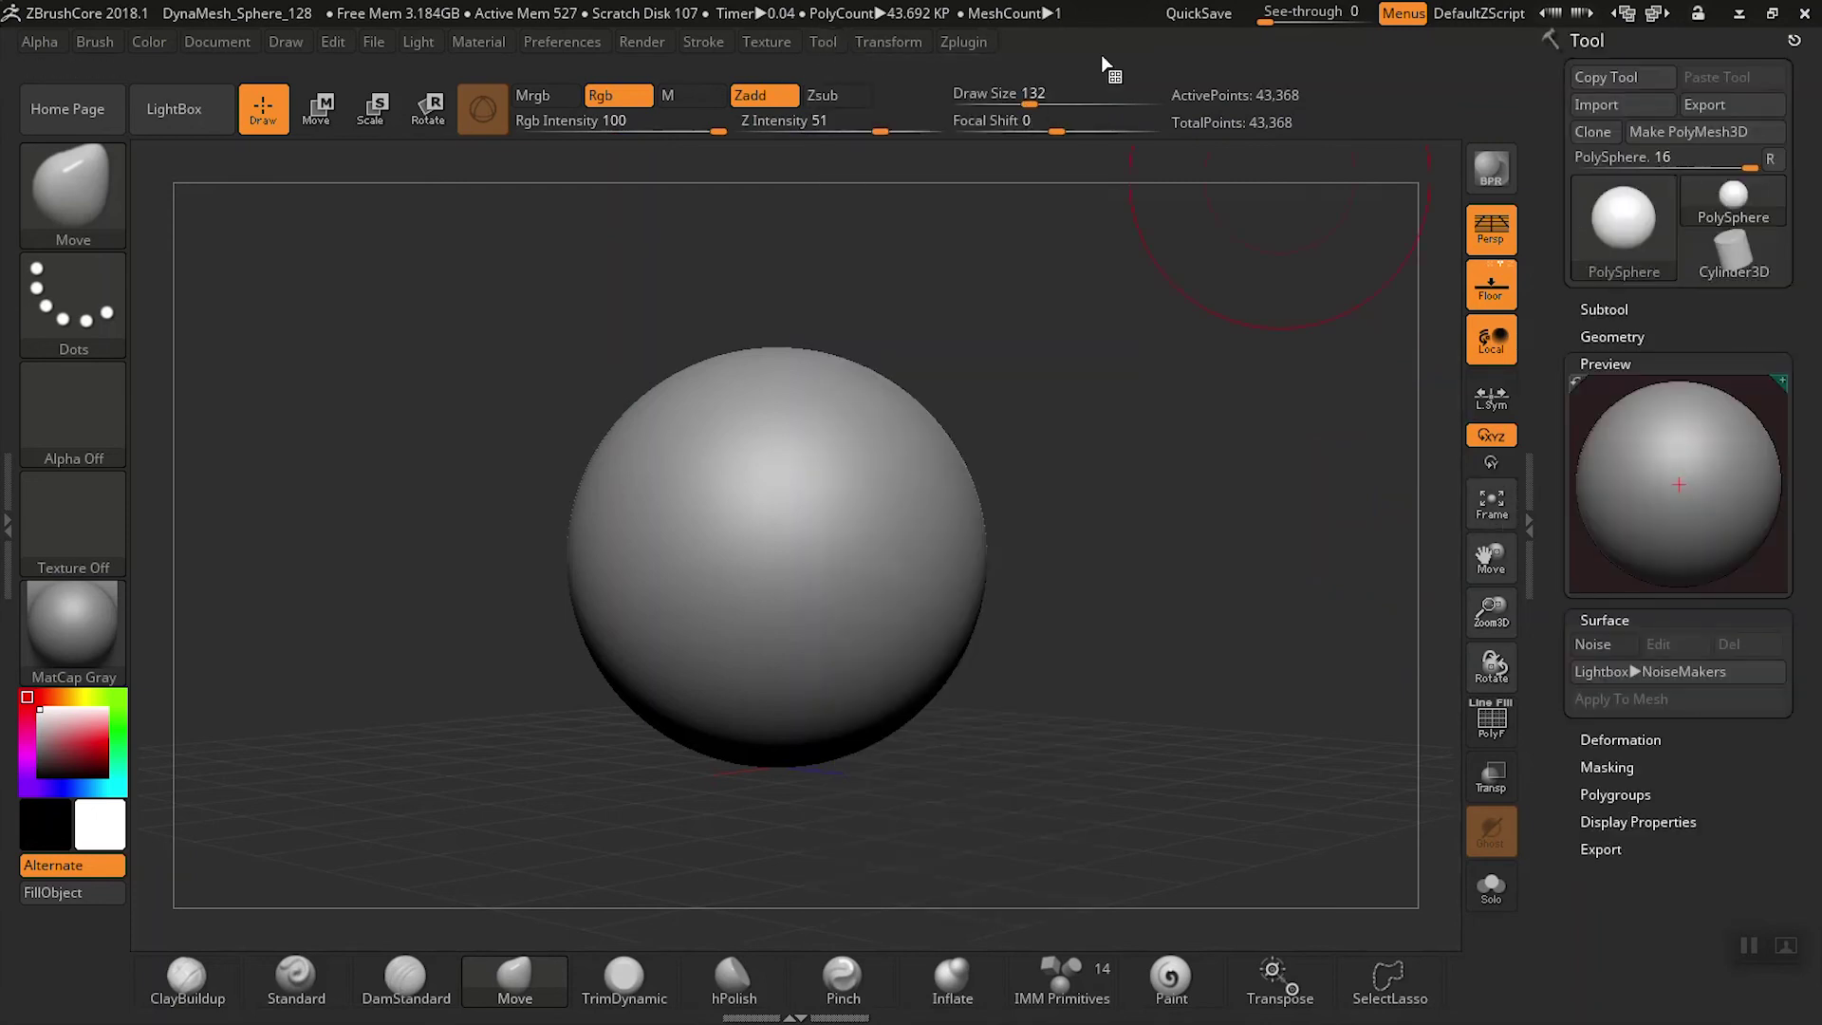
left_click(1753, 40)
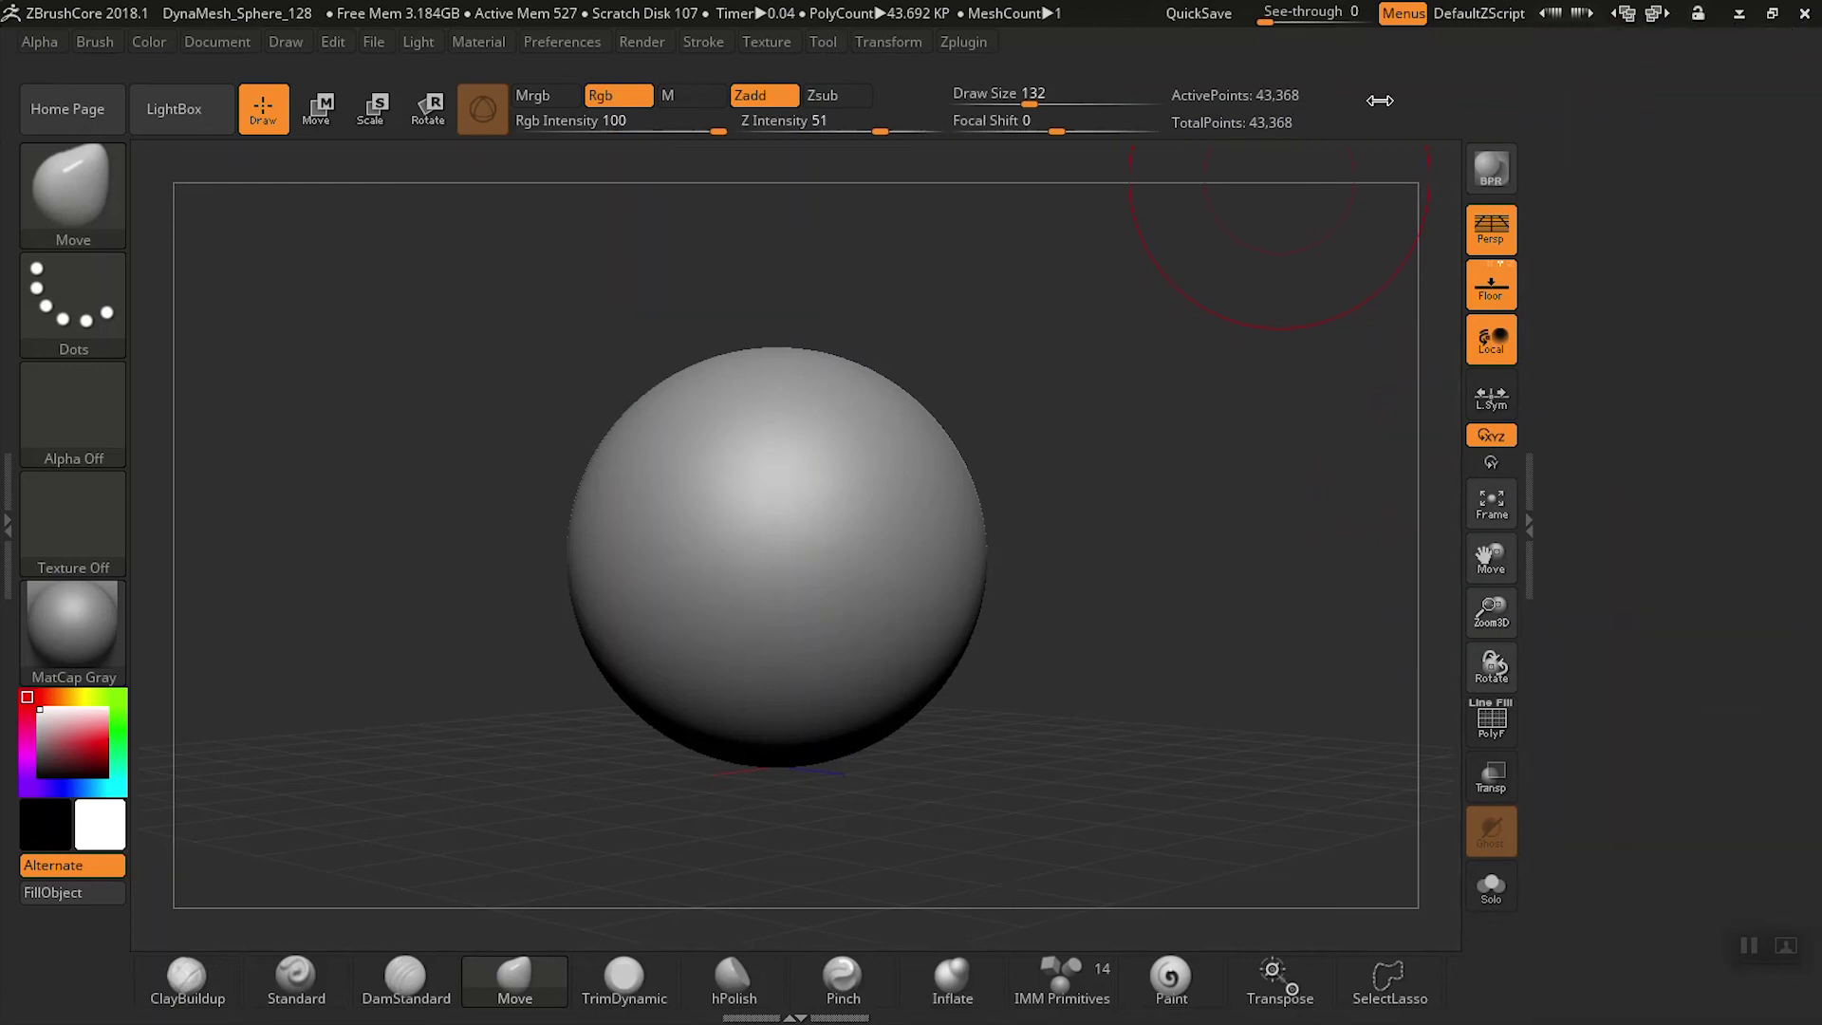
left_click(823, 43)
left_click(823, 73)
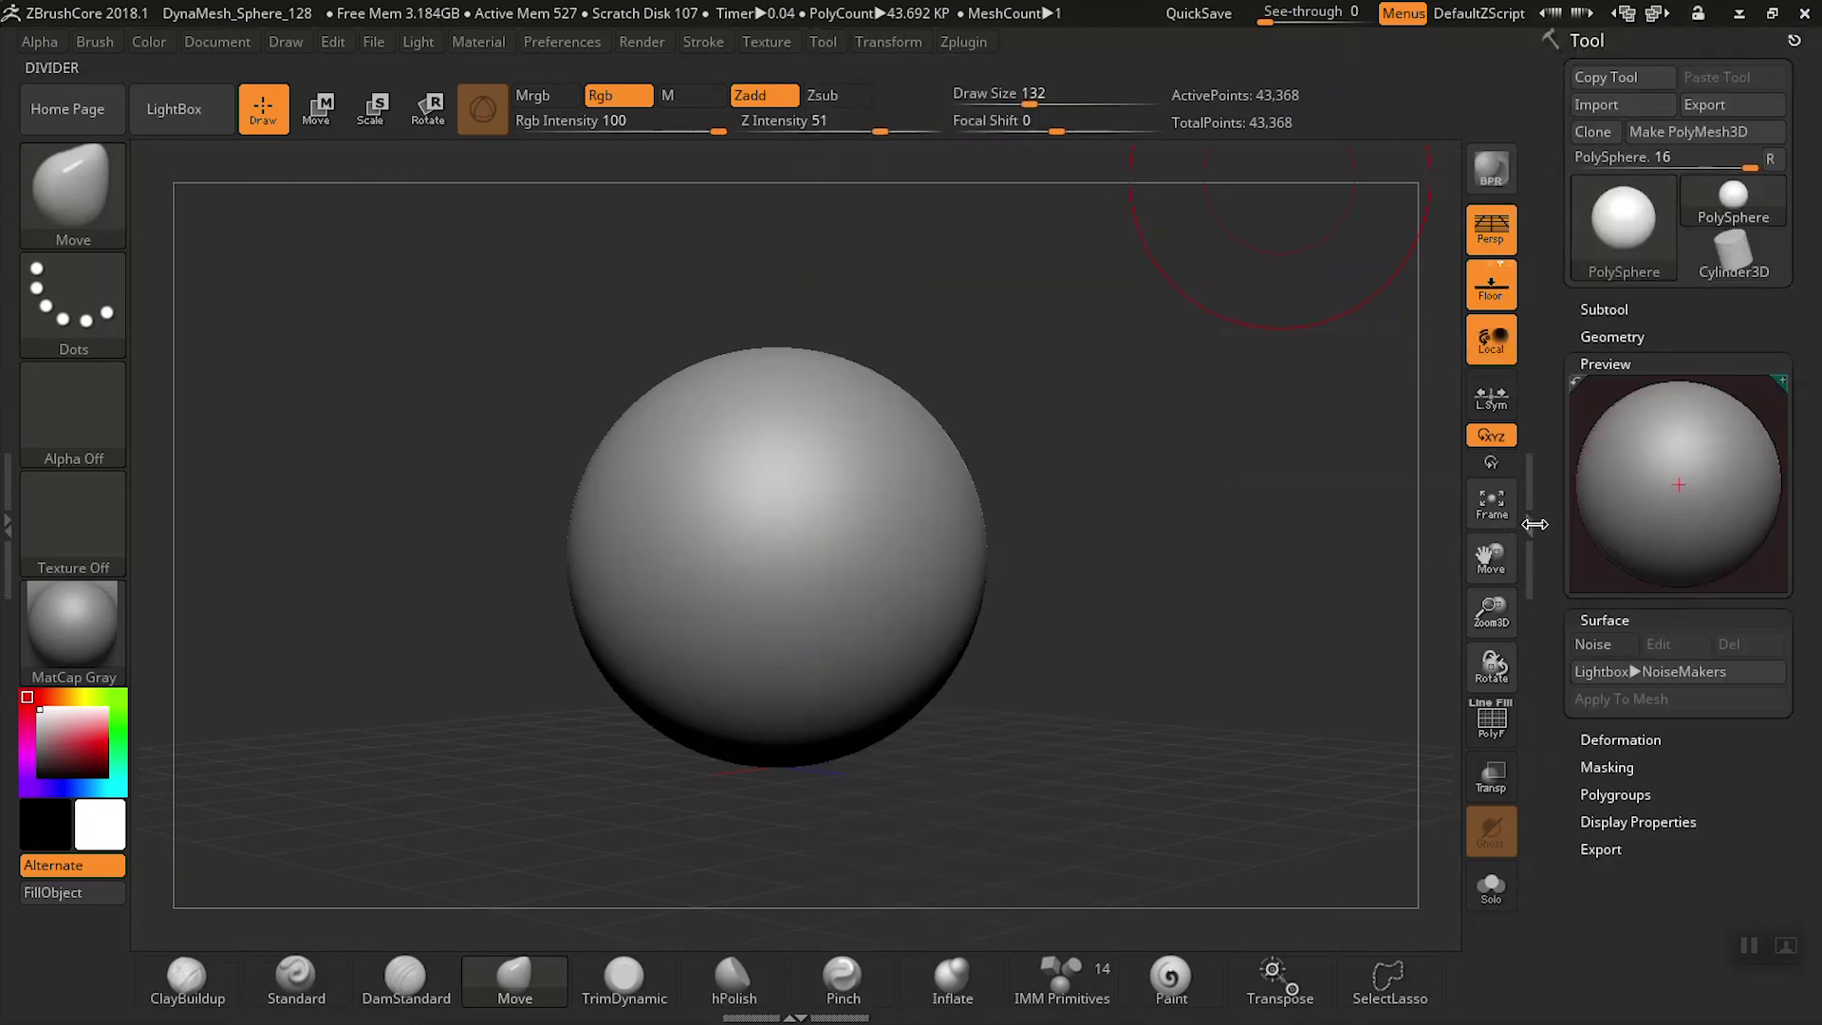
left_click(1529, 524)
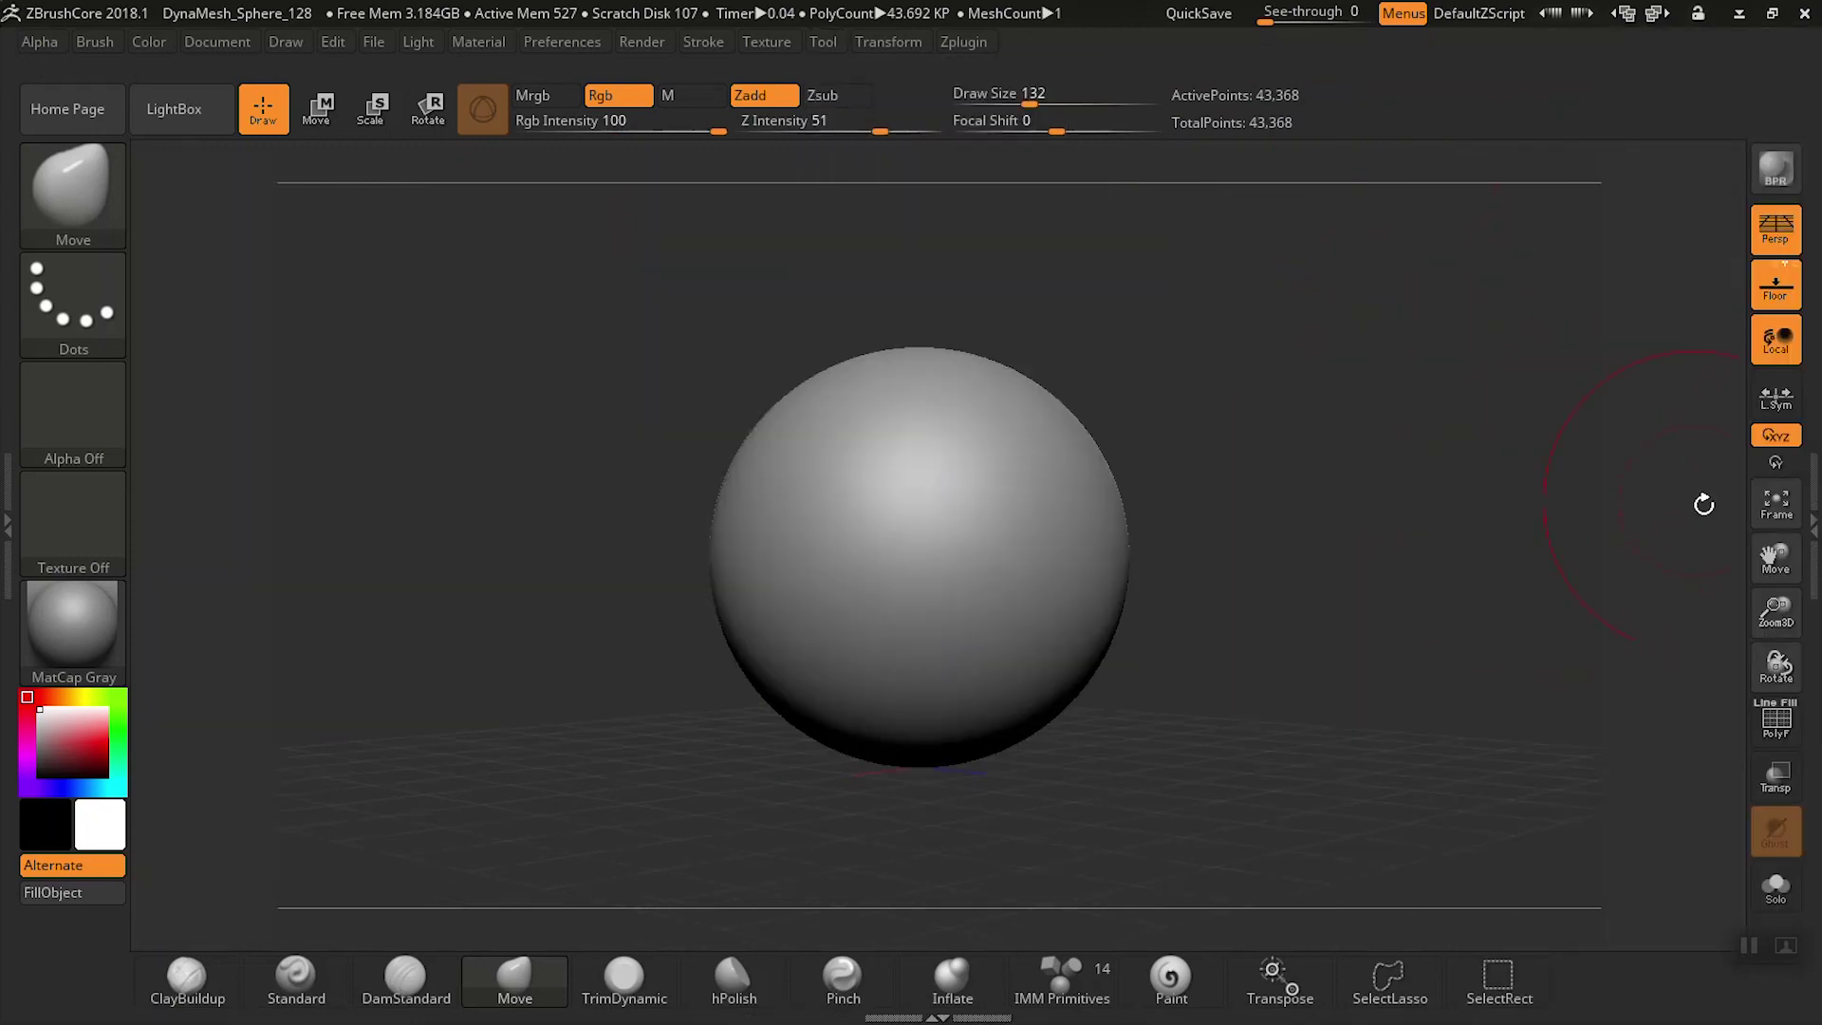
left_click(1814, 533)
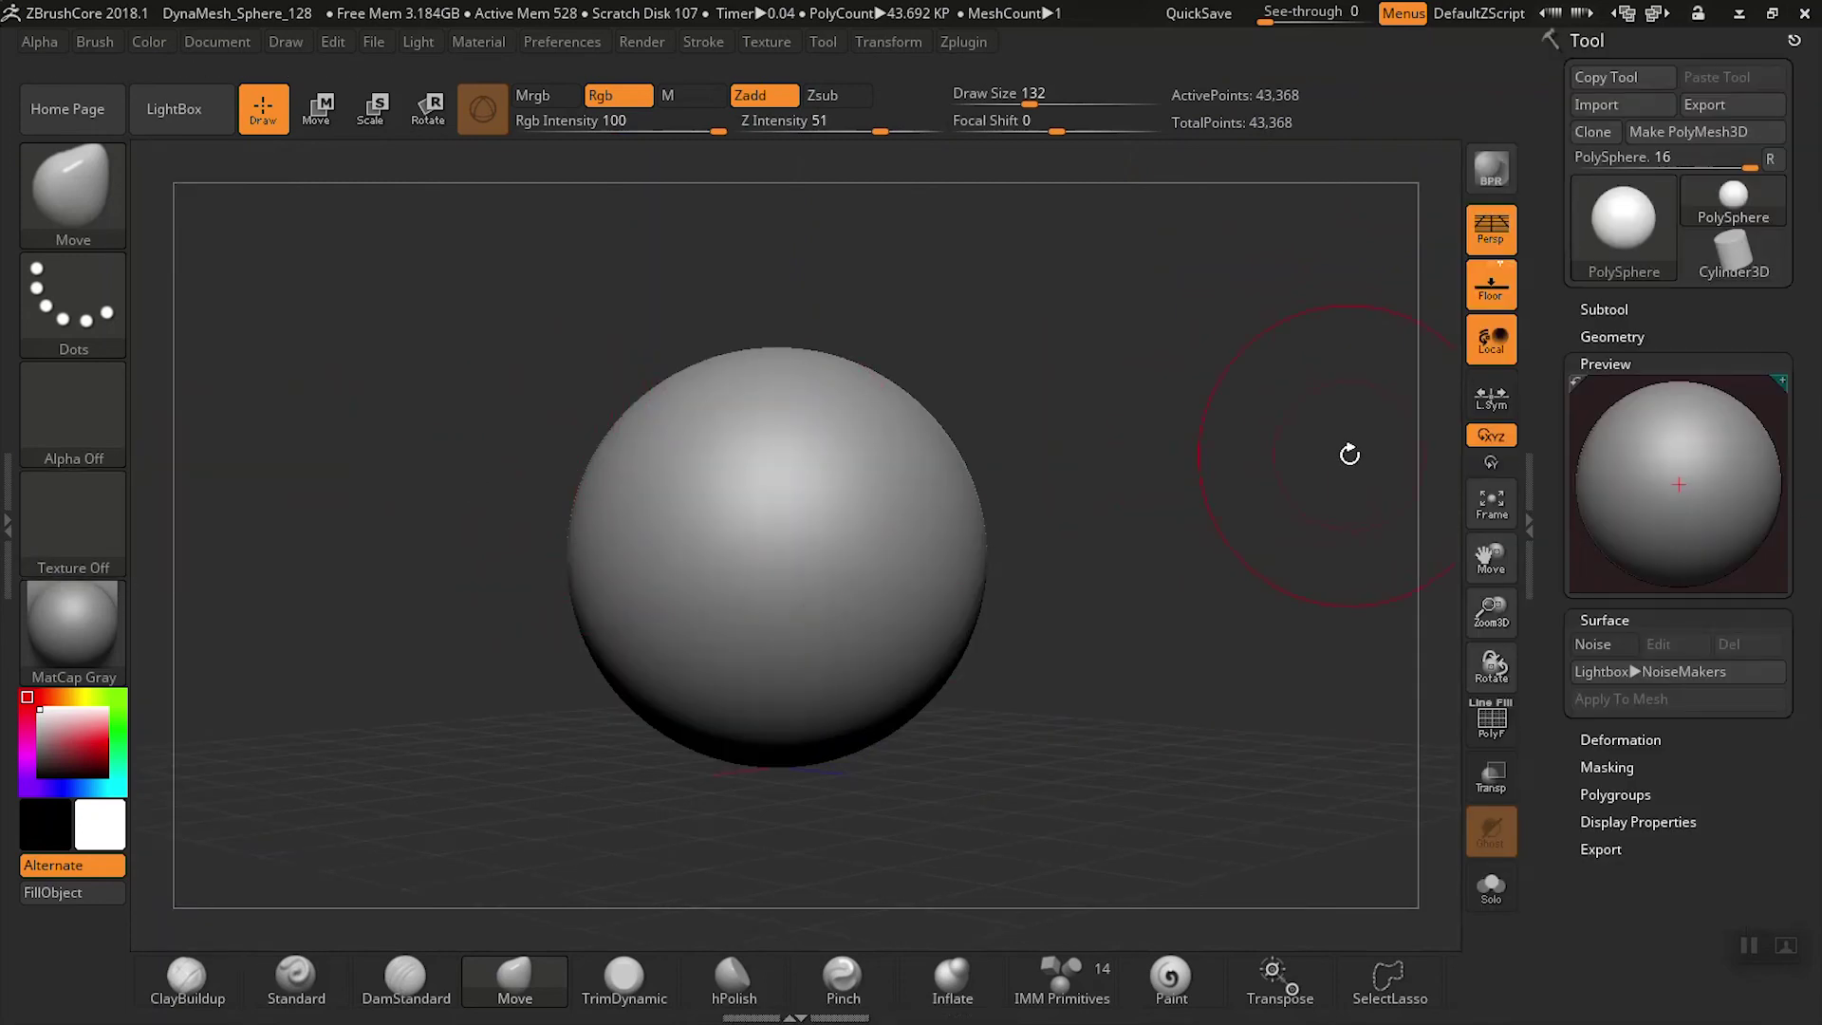
left_click(1529, 527)
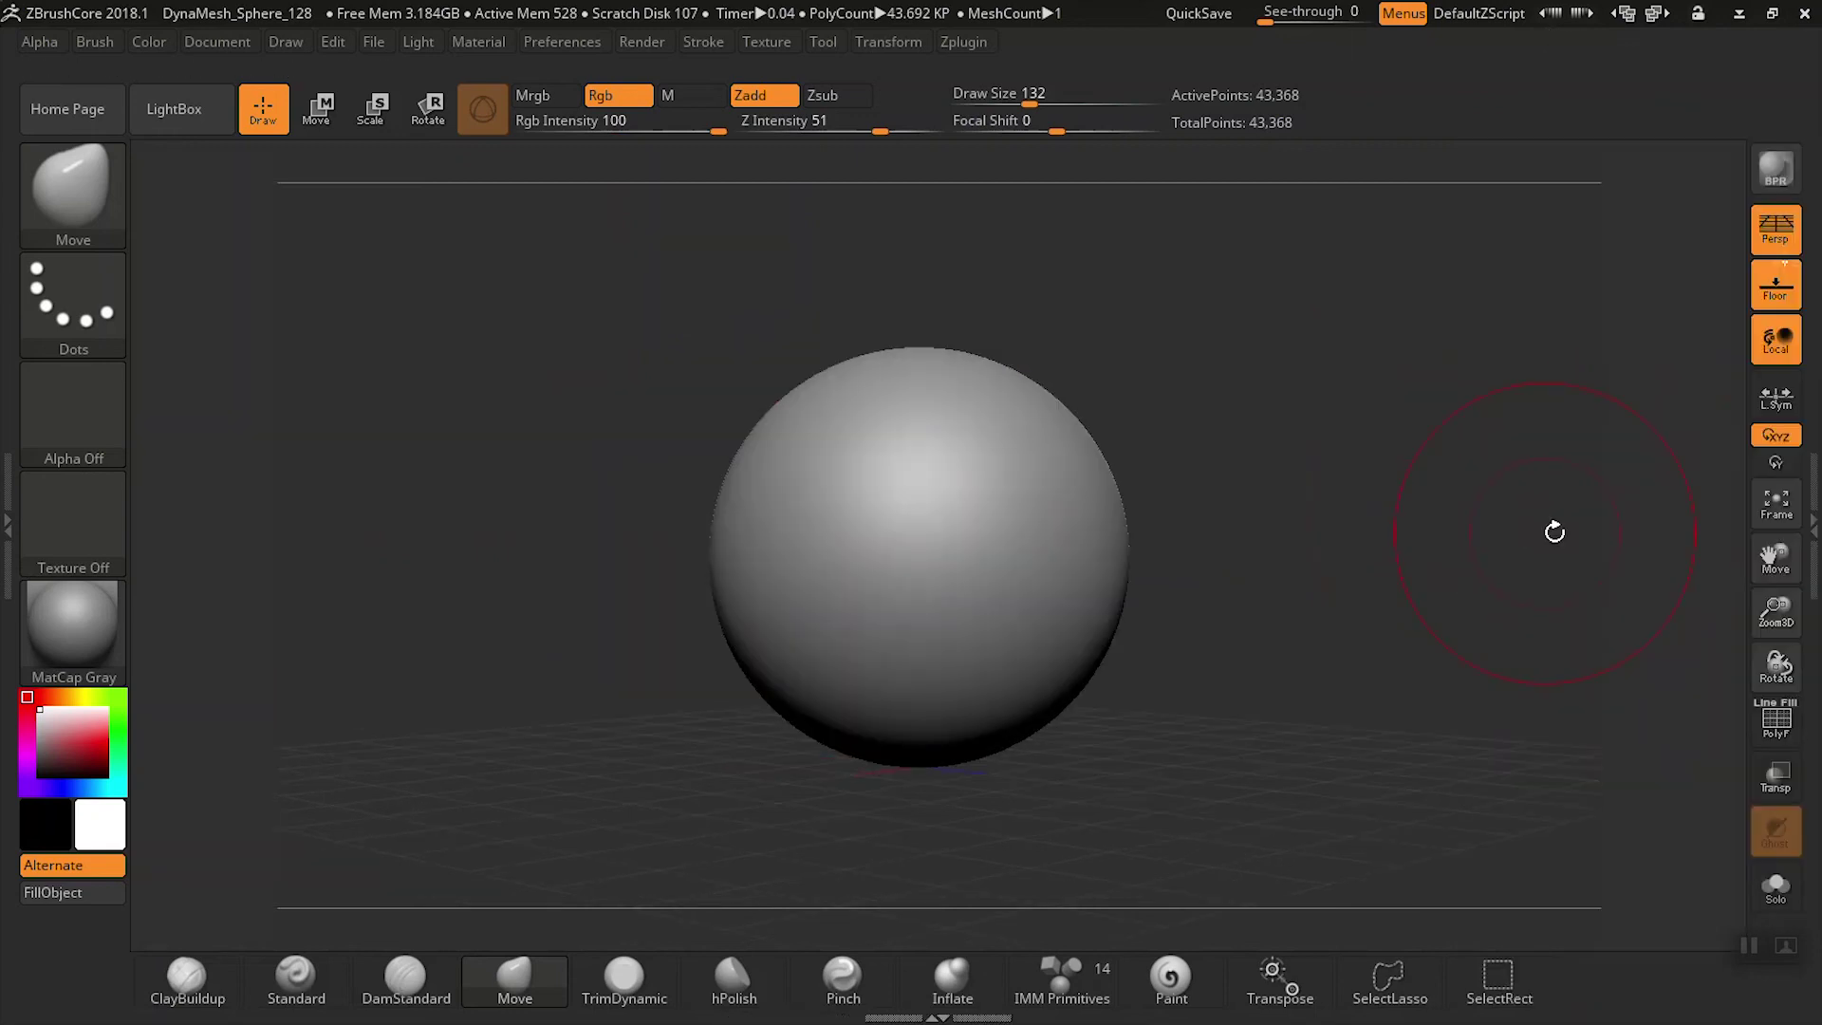
left_click(1814, 531)
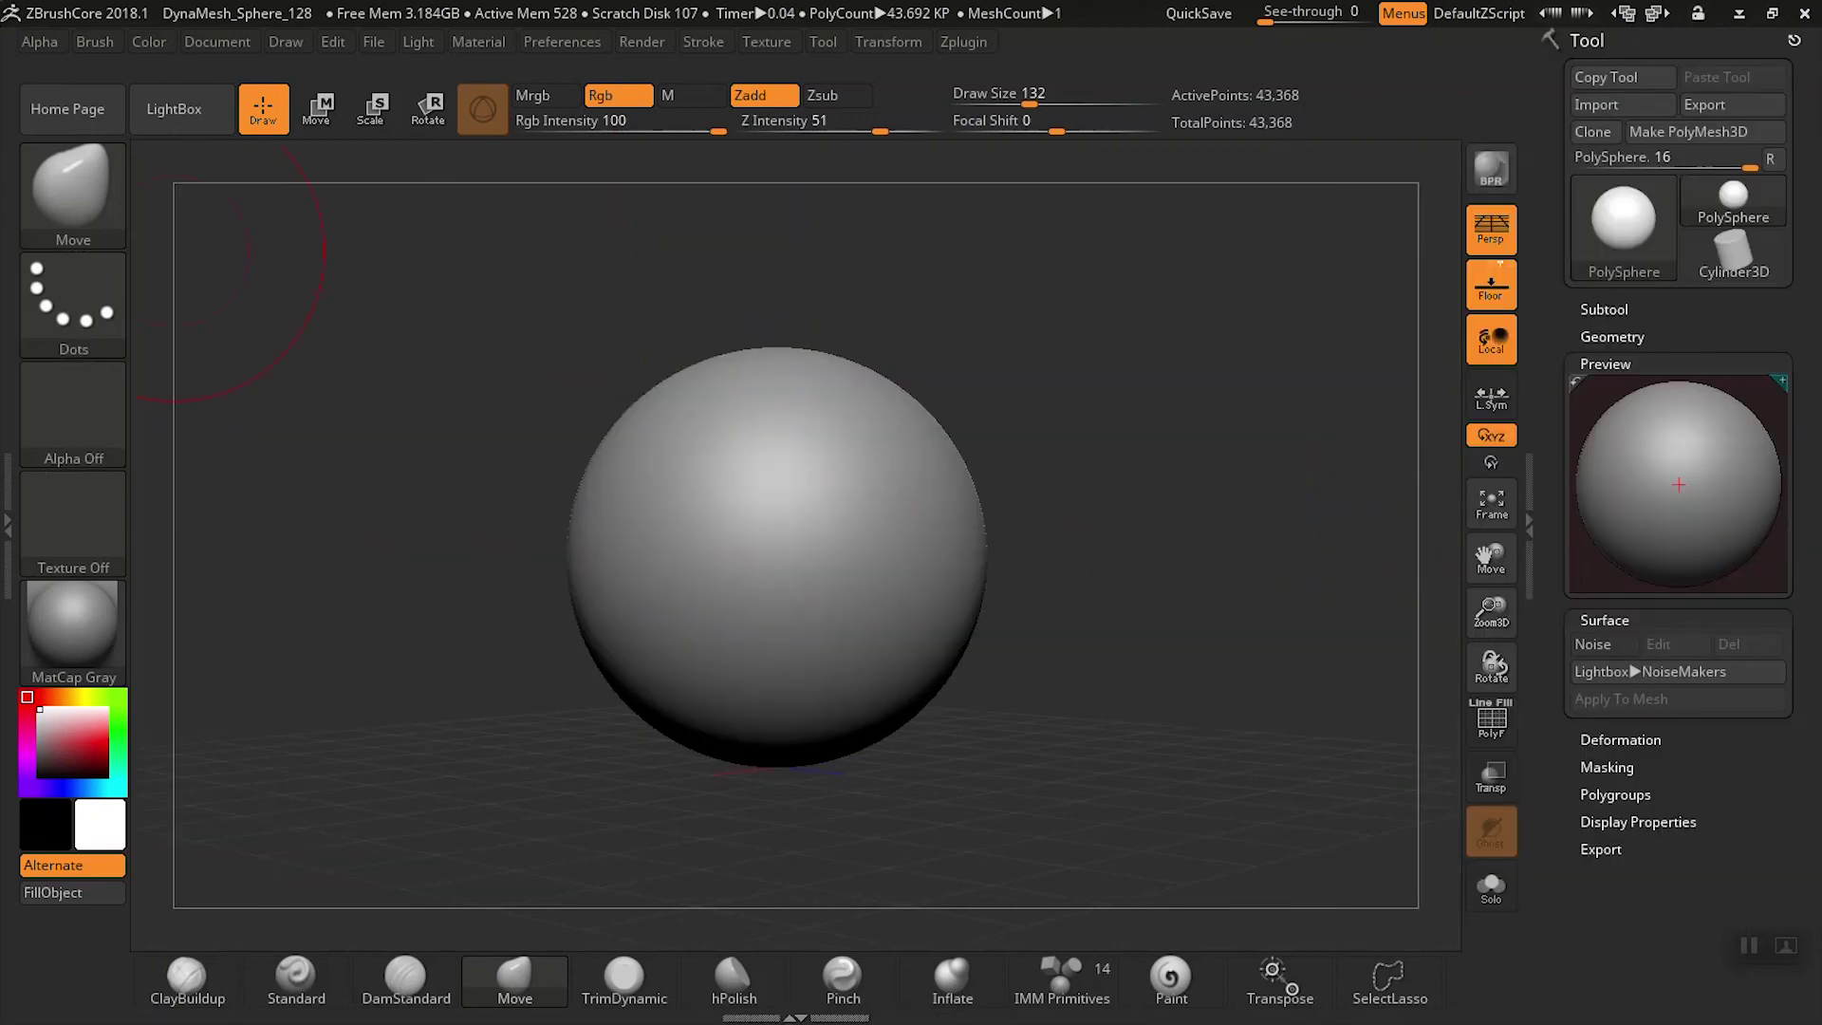
- Show the Brush palette in the left tray and remove it, then dock and remove the Light palette
left_click(8, 520)
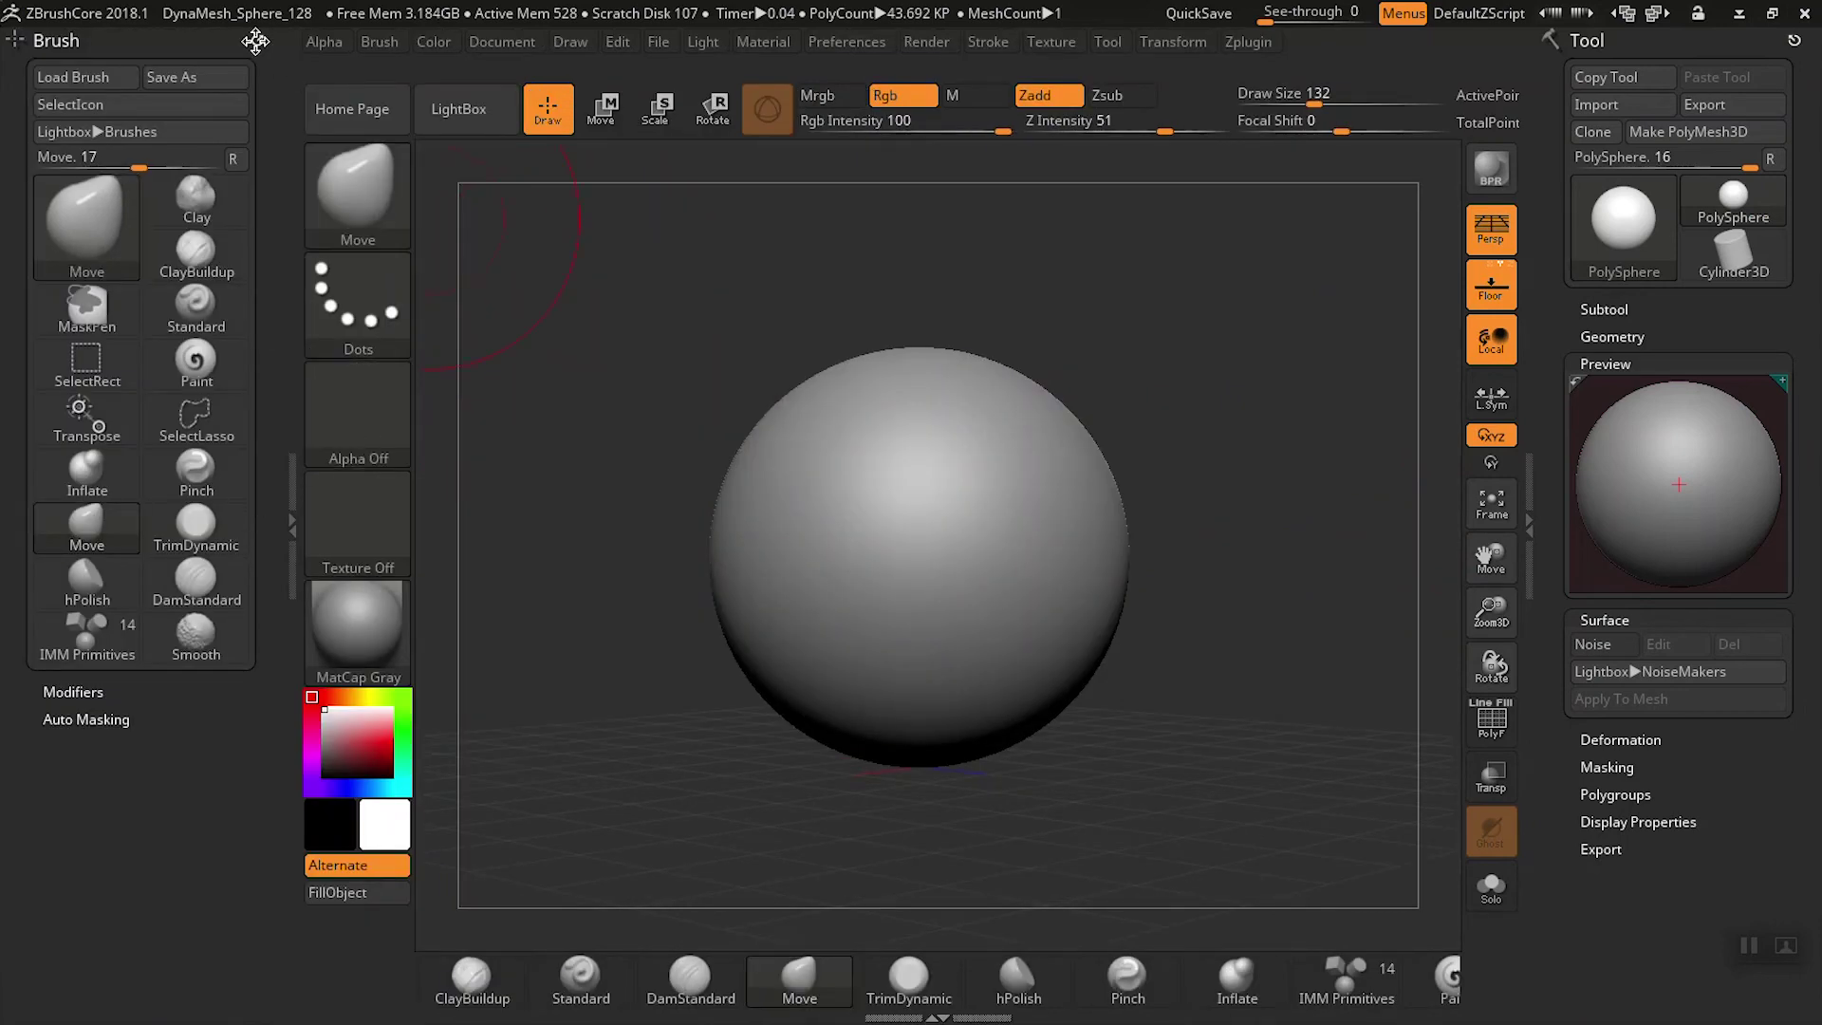
left_click_drag(258, 41, 269, 214)
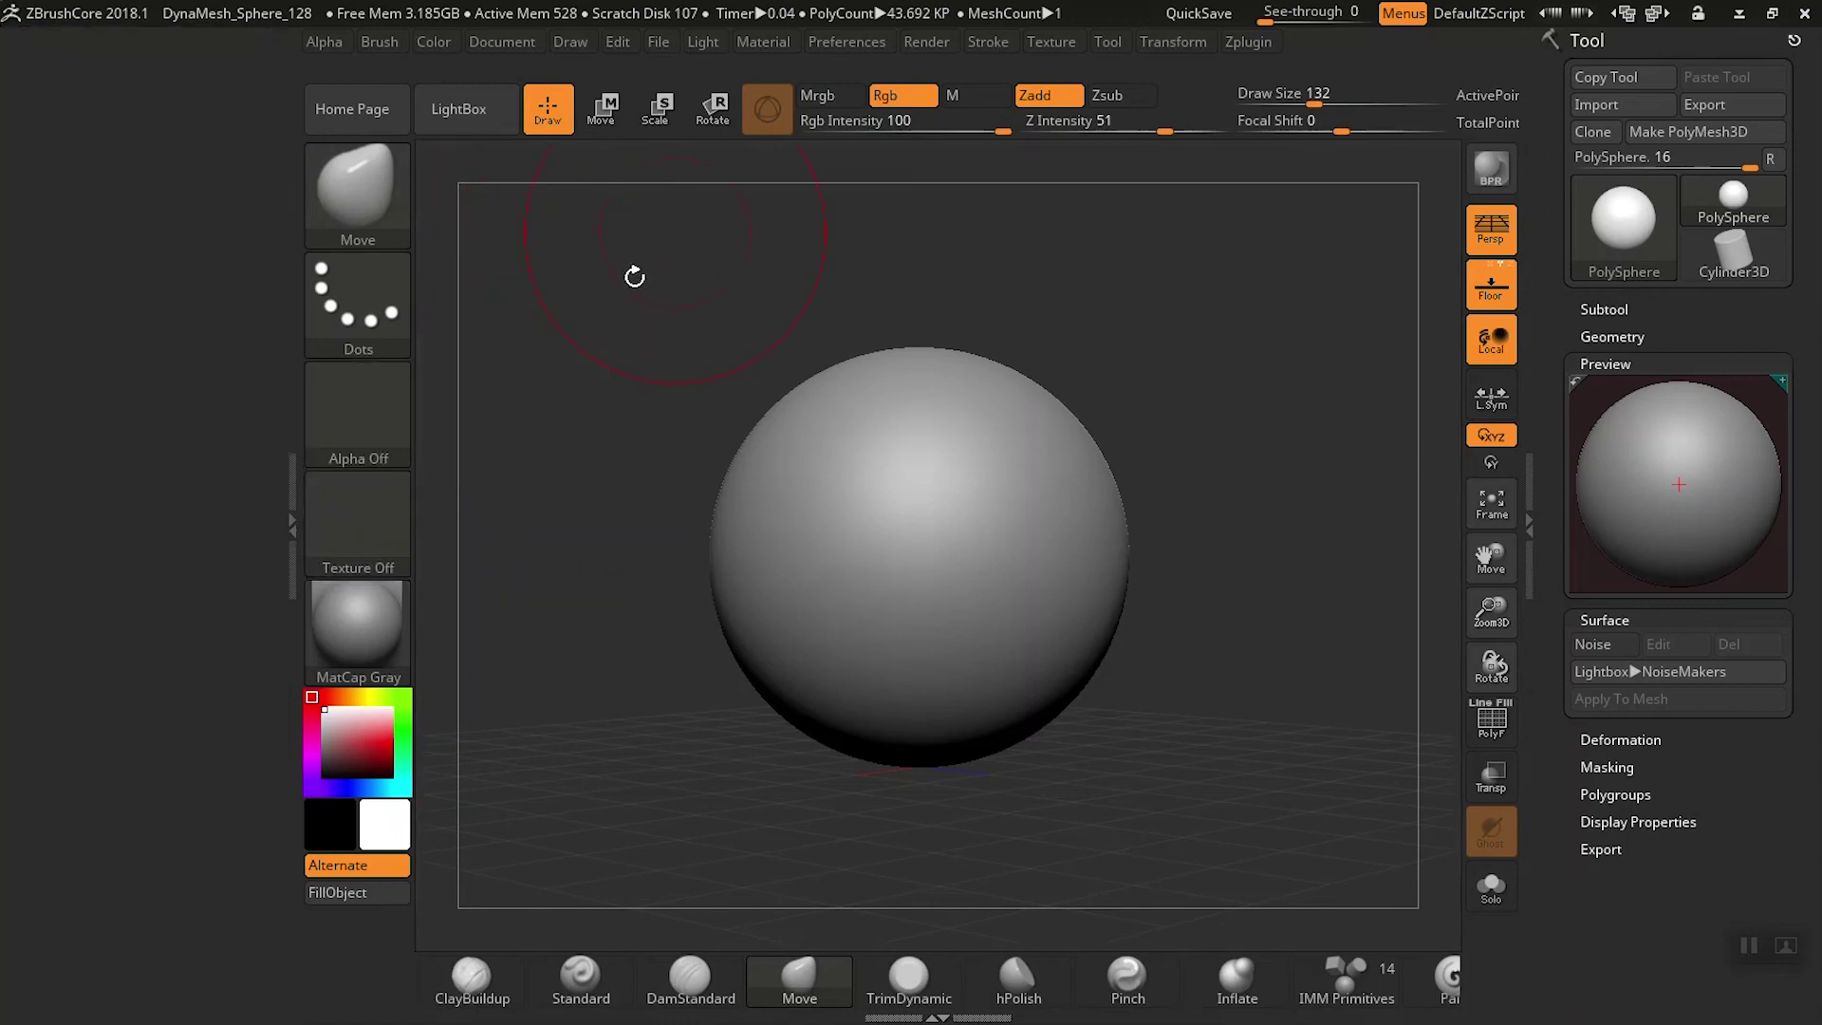
left_click(705, 45)
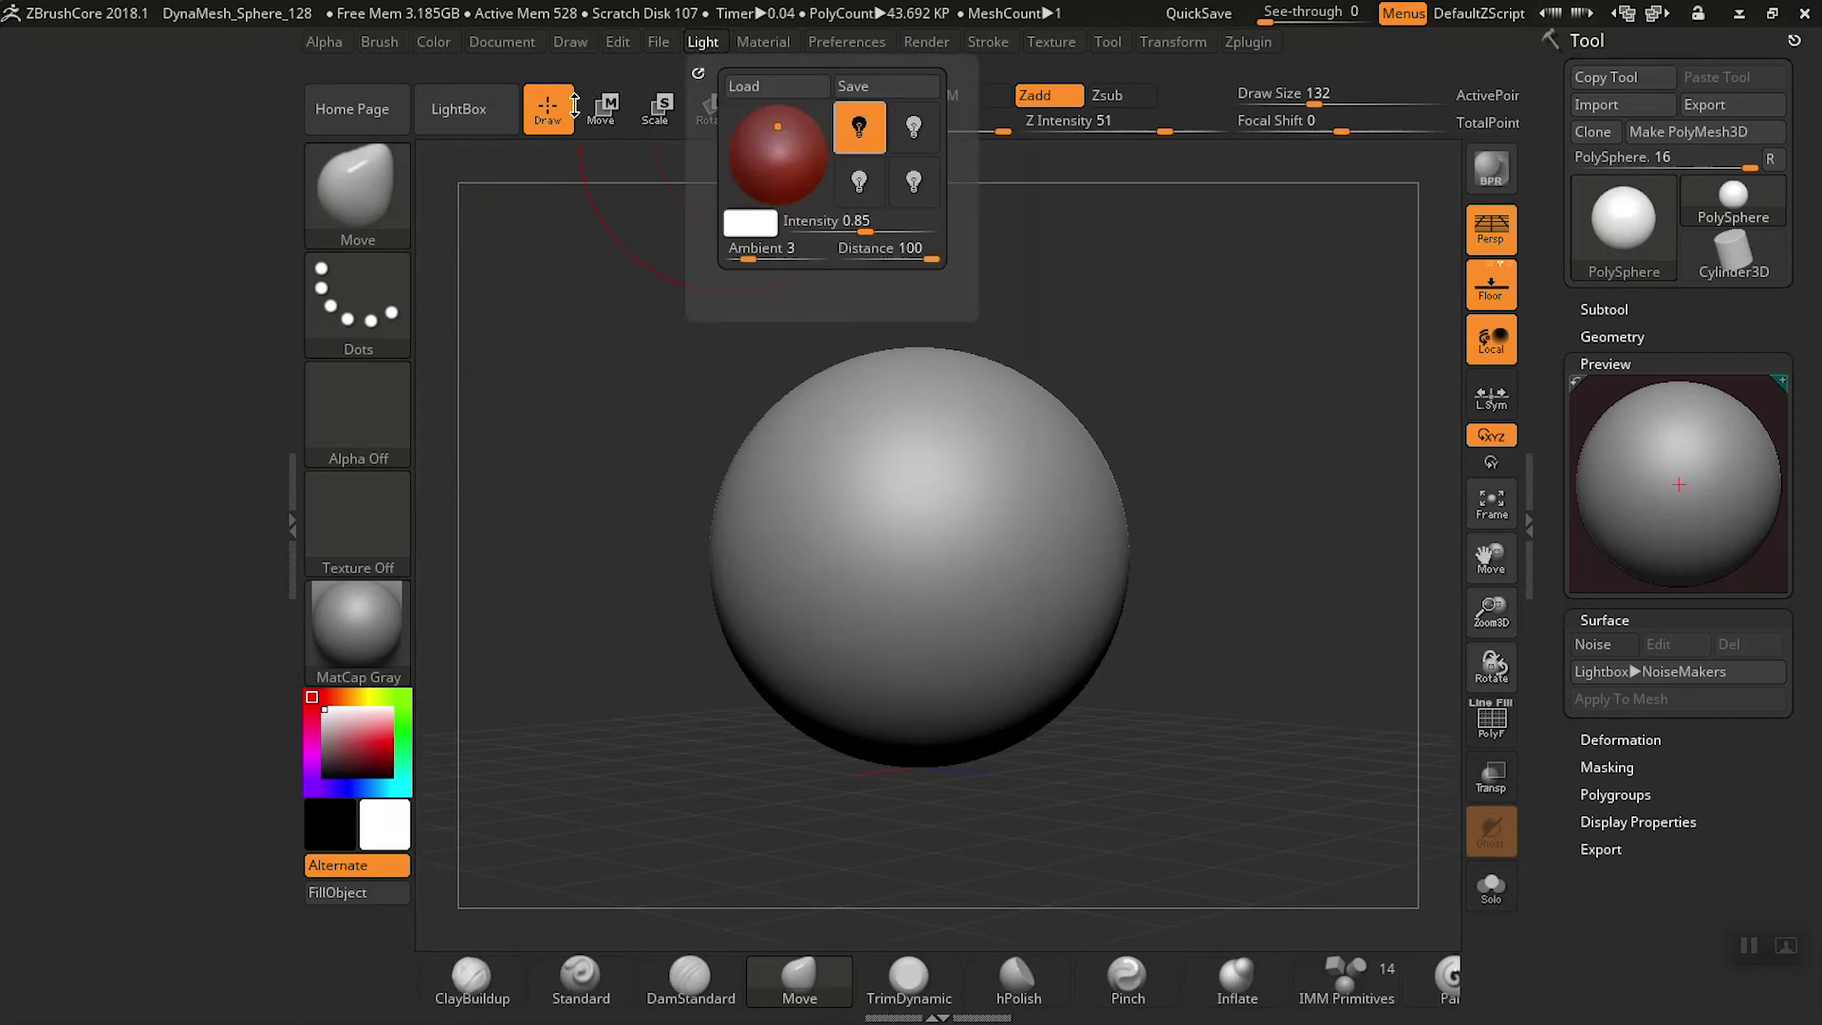
left_click_drag(748, 83, 746, 78)
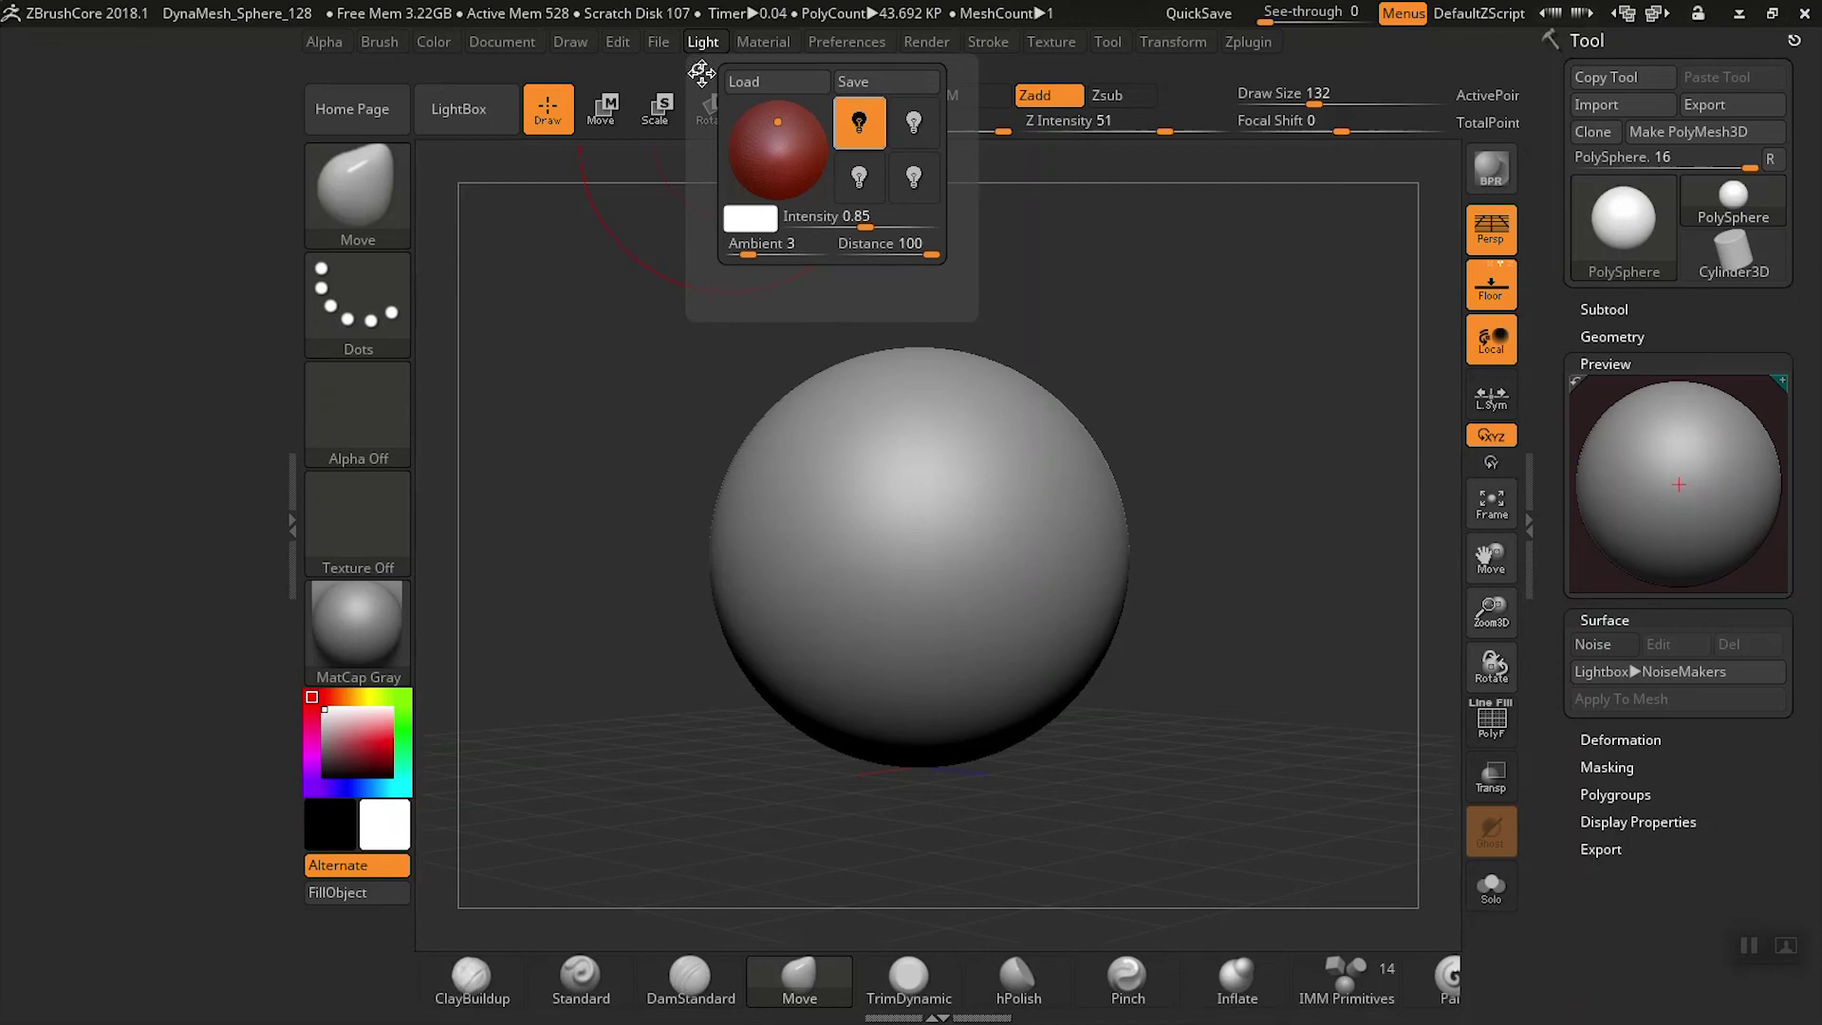
left_click(712, 45)
left_click(697, 73)
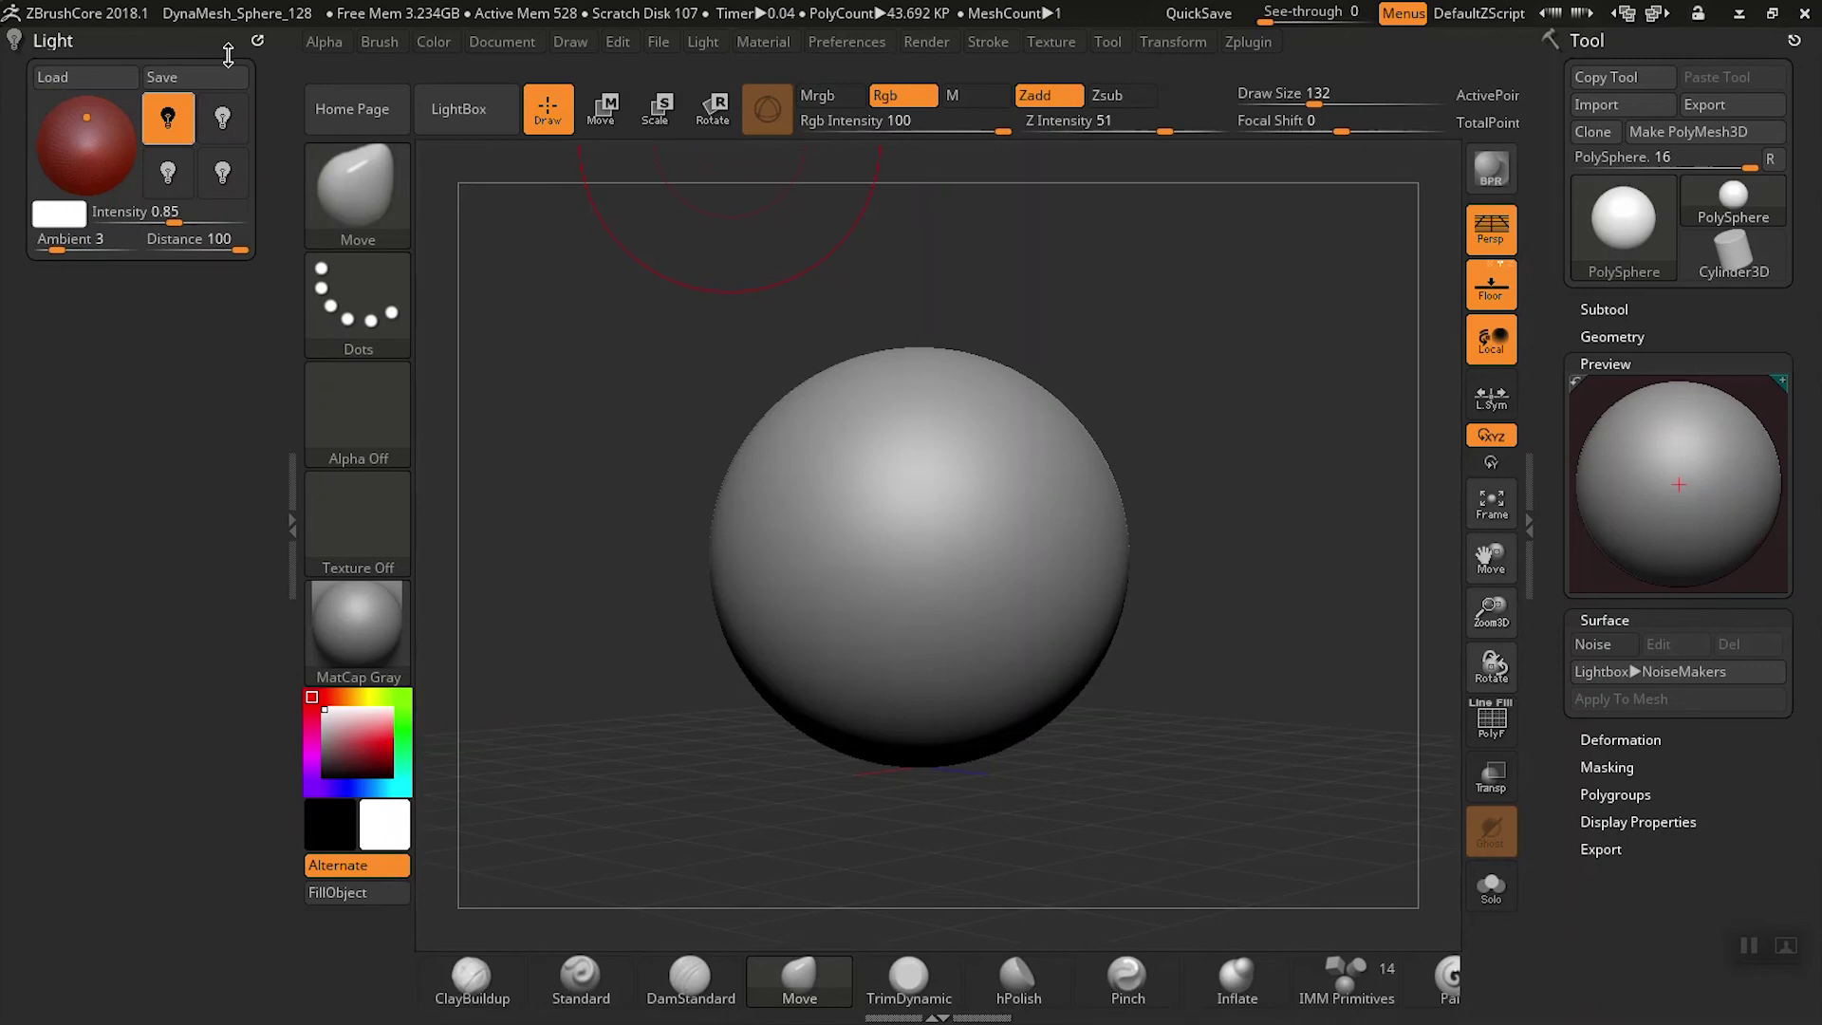
left_click(255, 40)
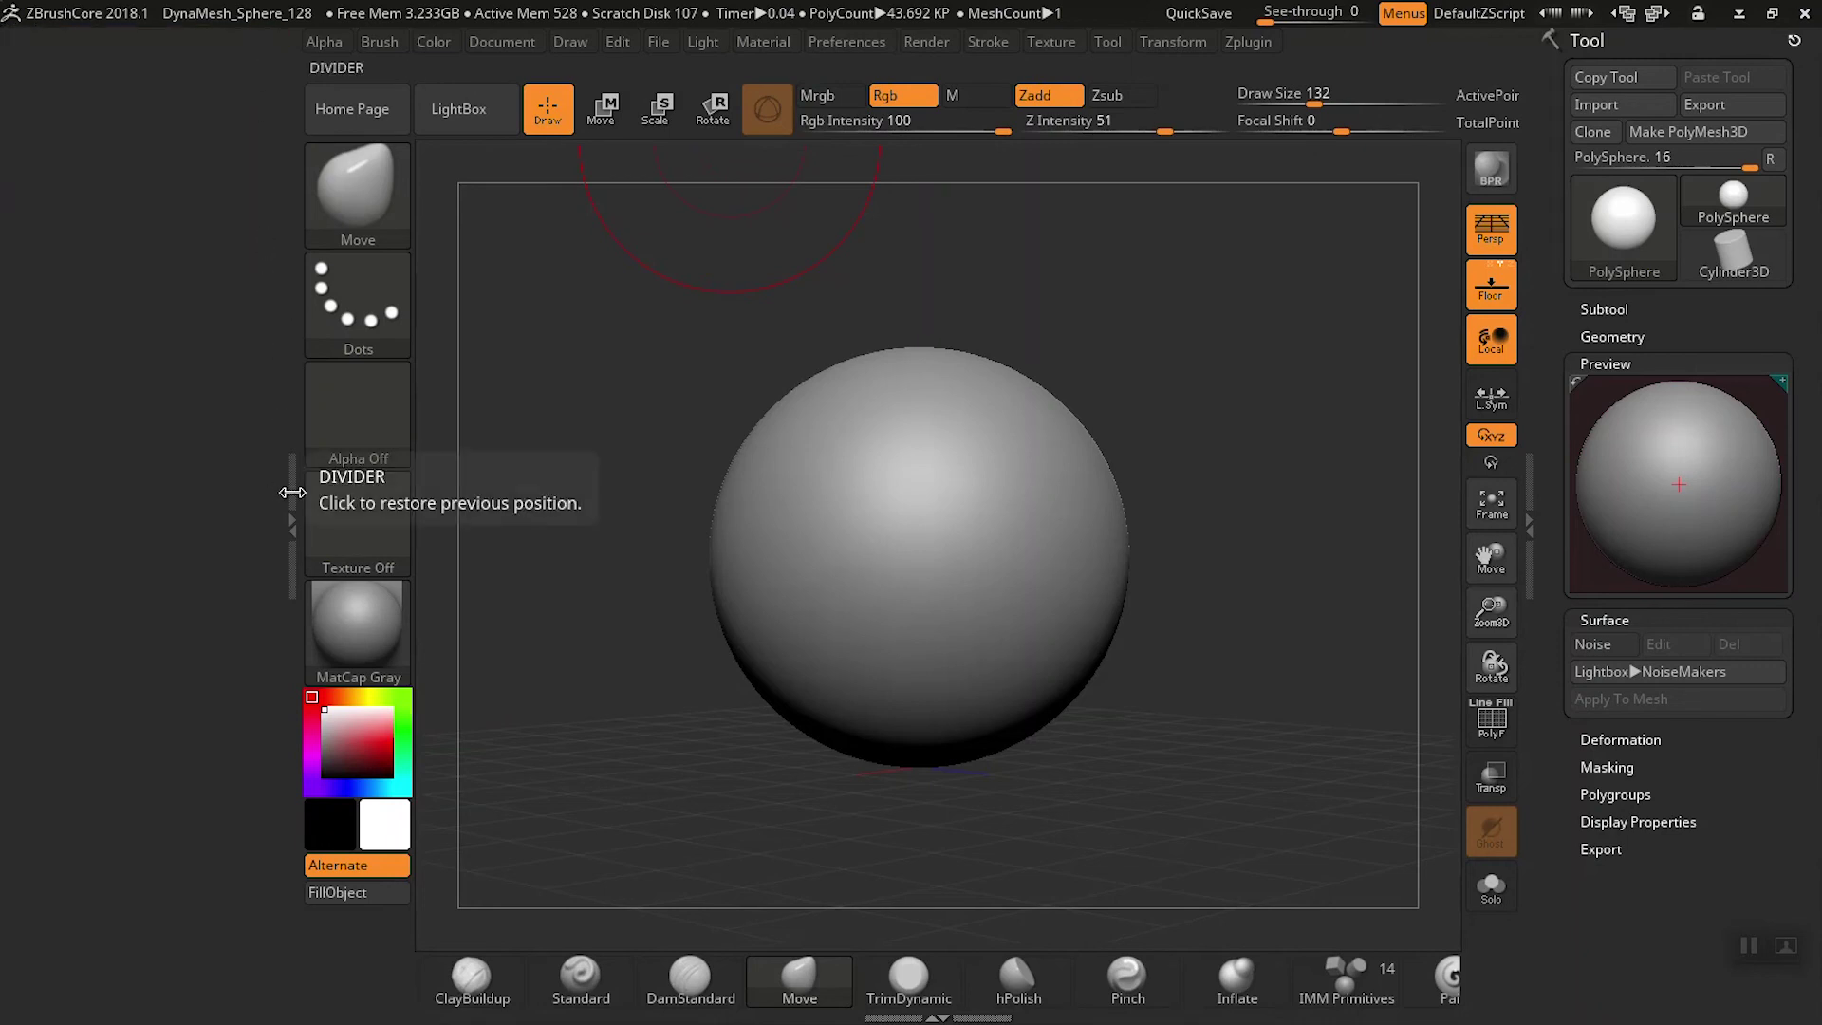
- Collapse the empty left side tray with its divider
left_click(710, 43)
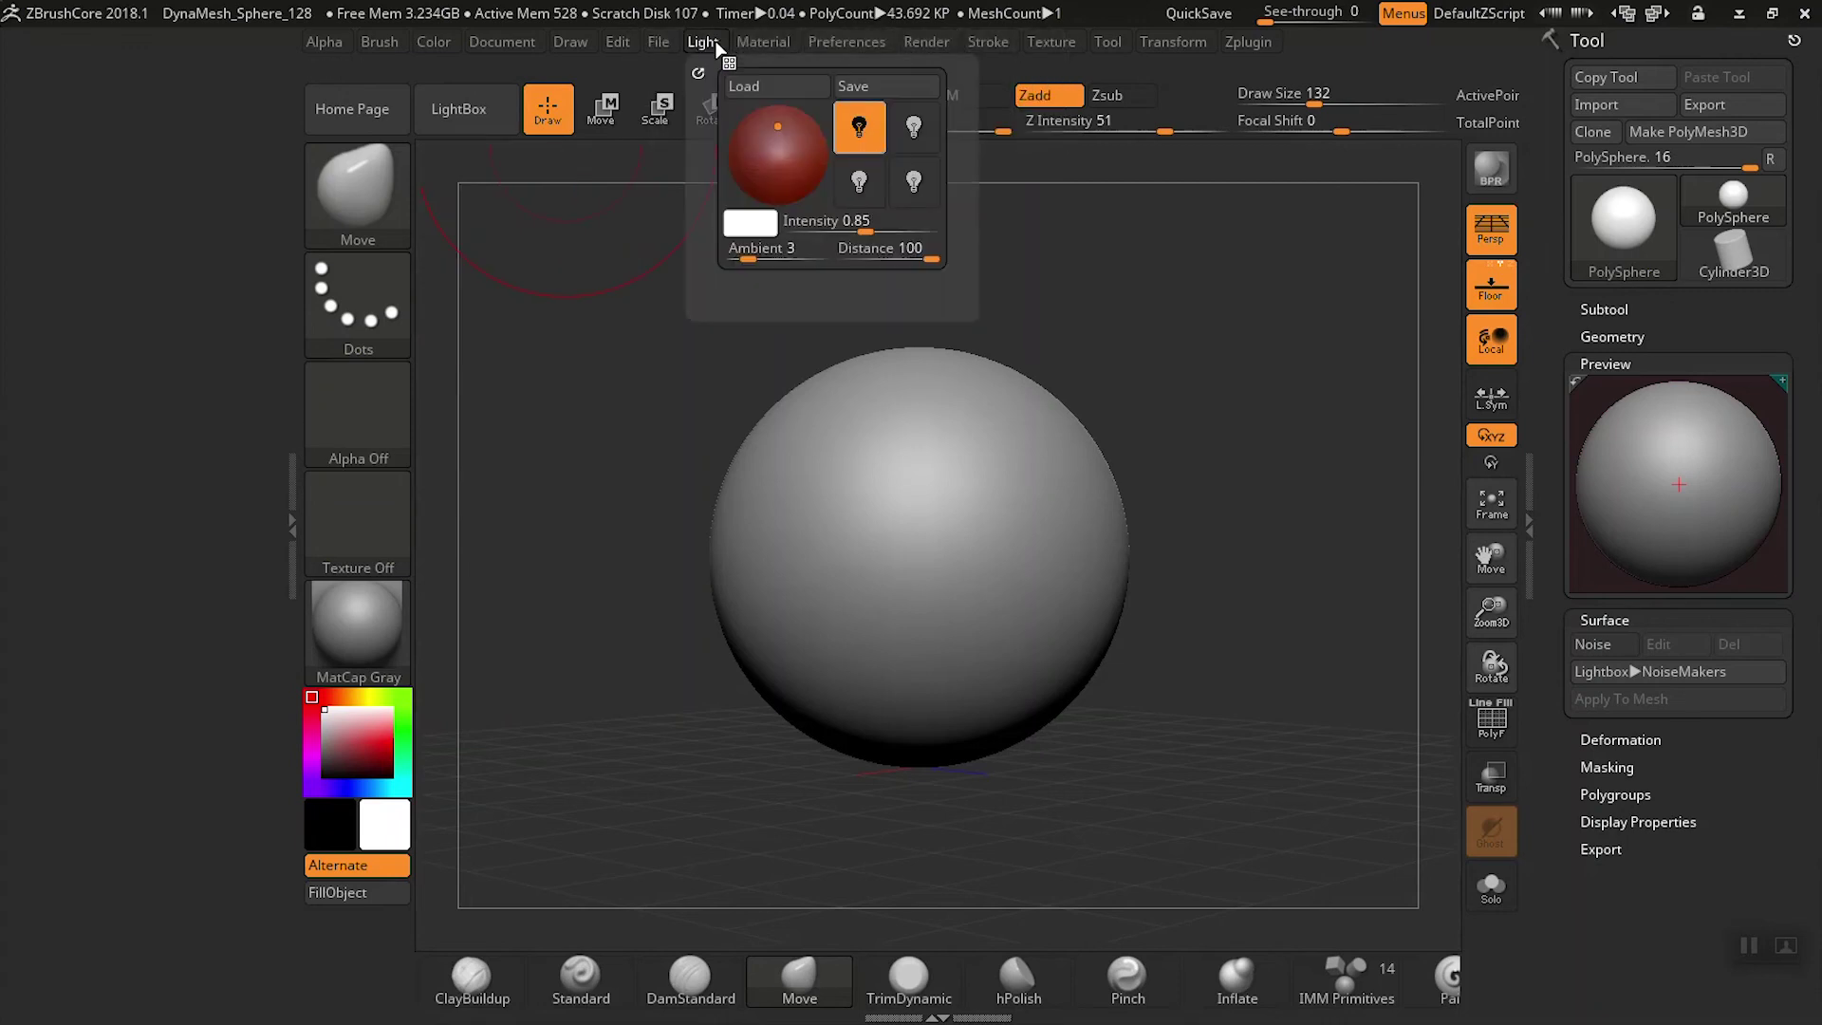
left_click(285, 522)
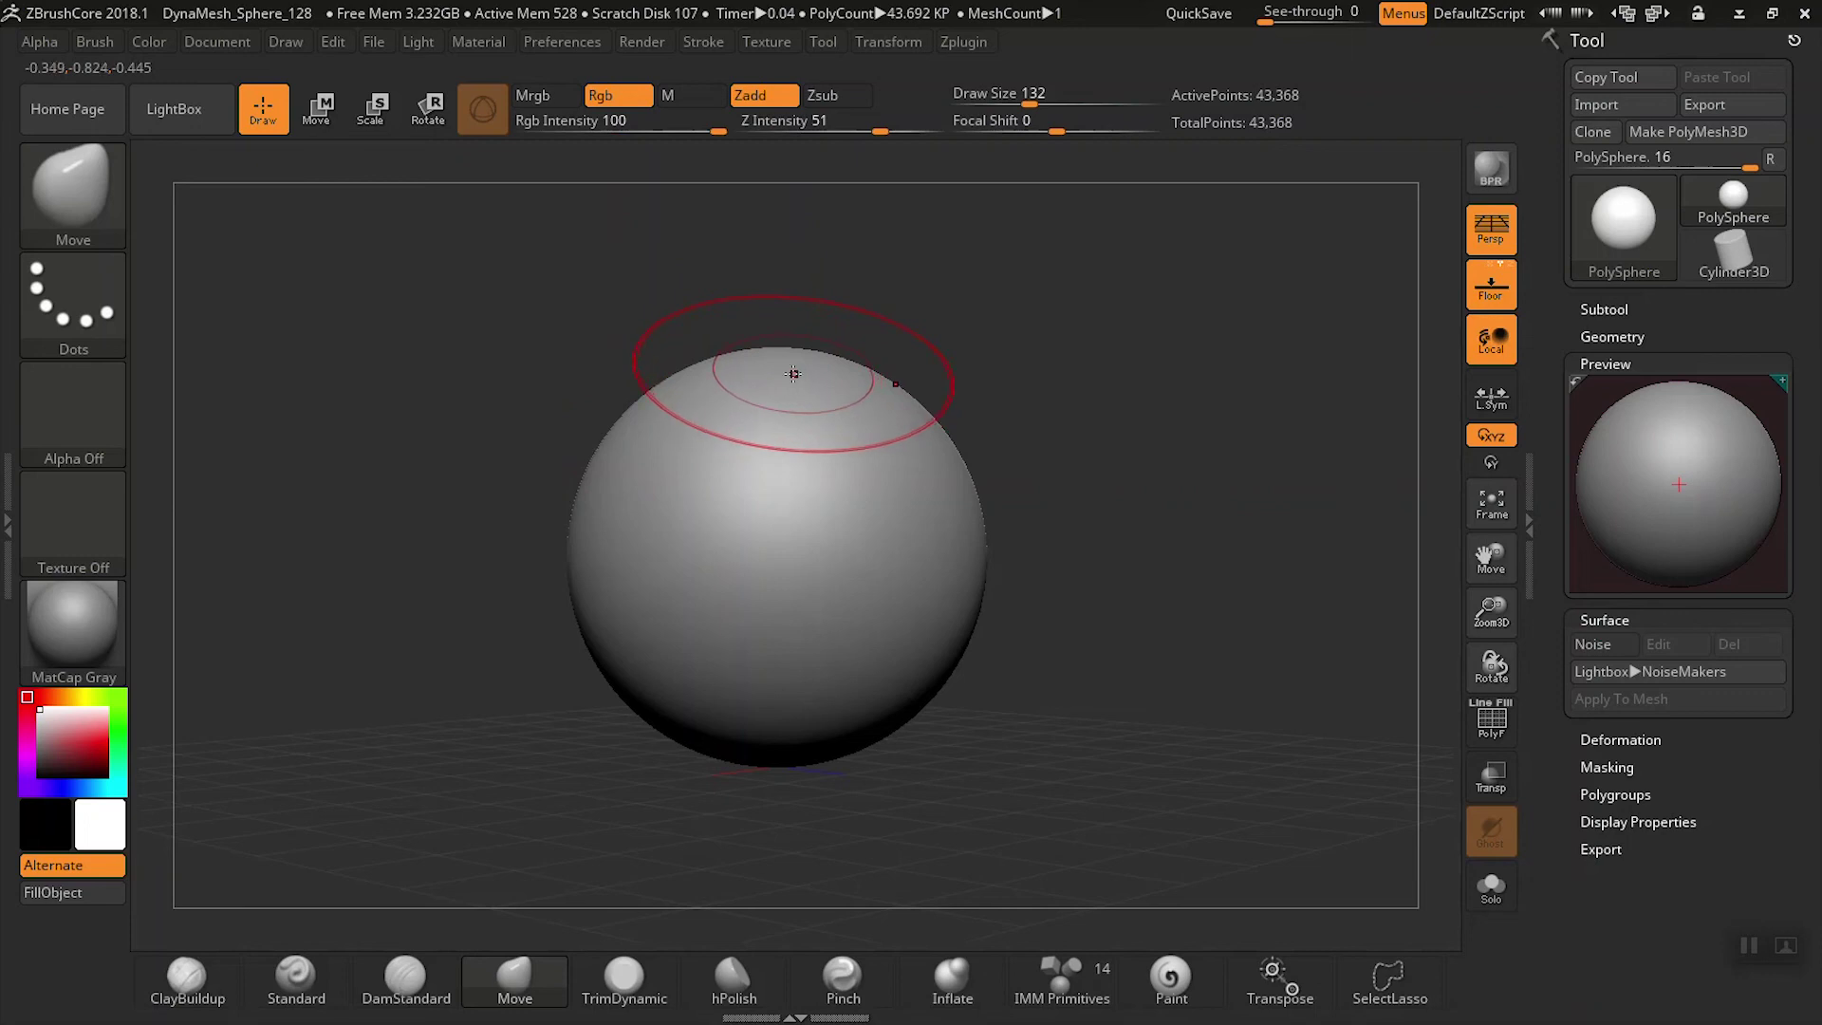
left_click(1607, 364)
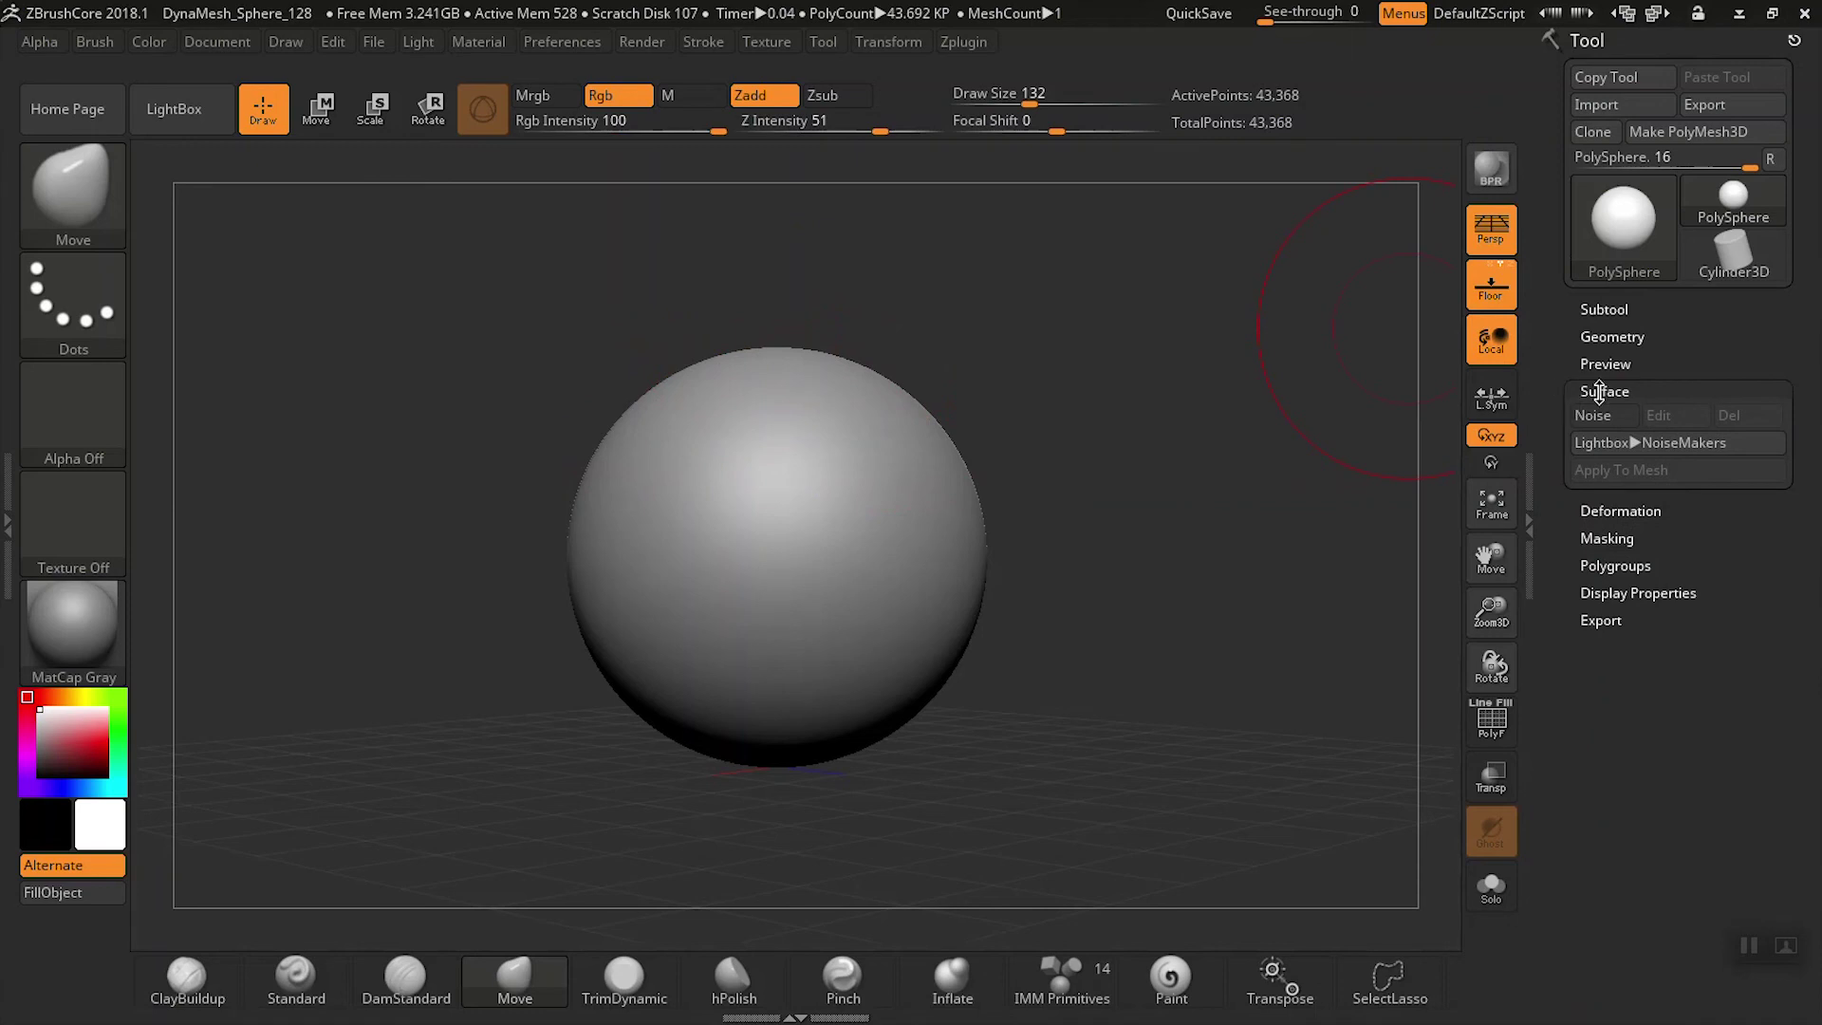
left_click(1599, 391)
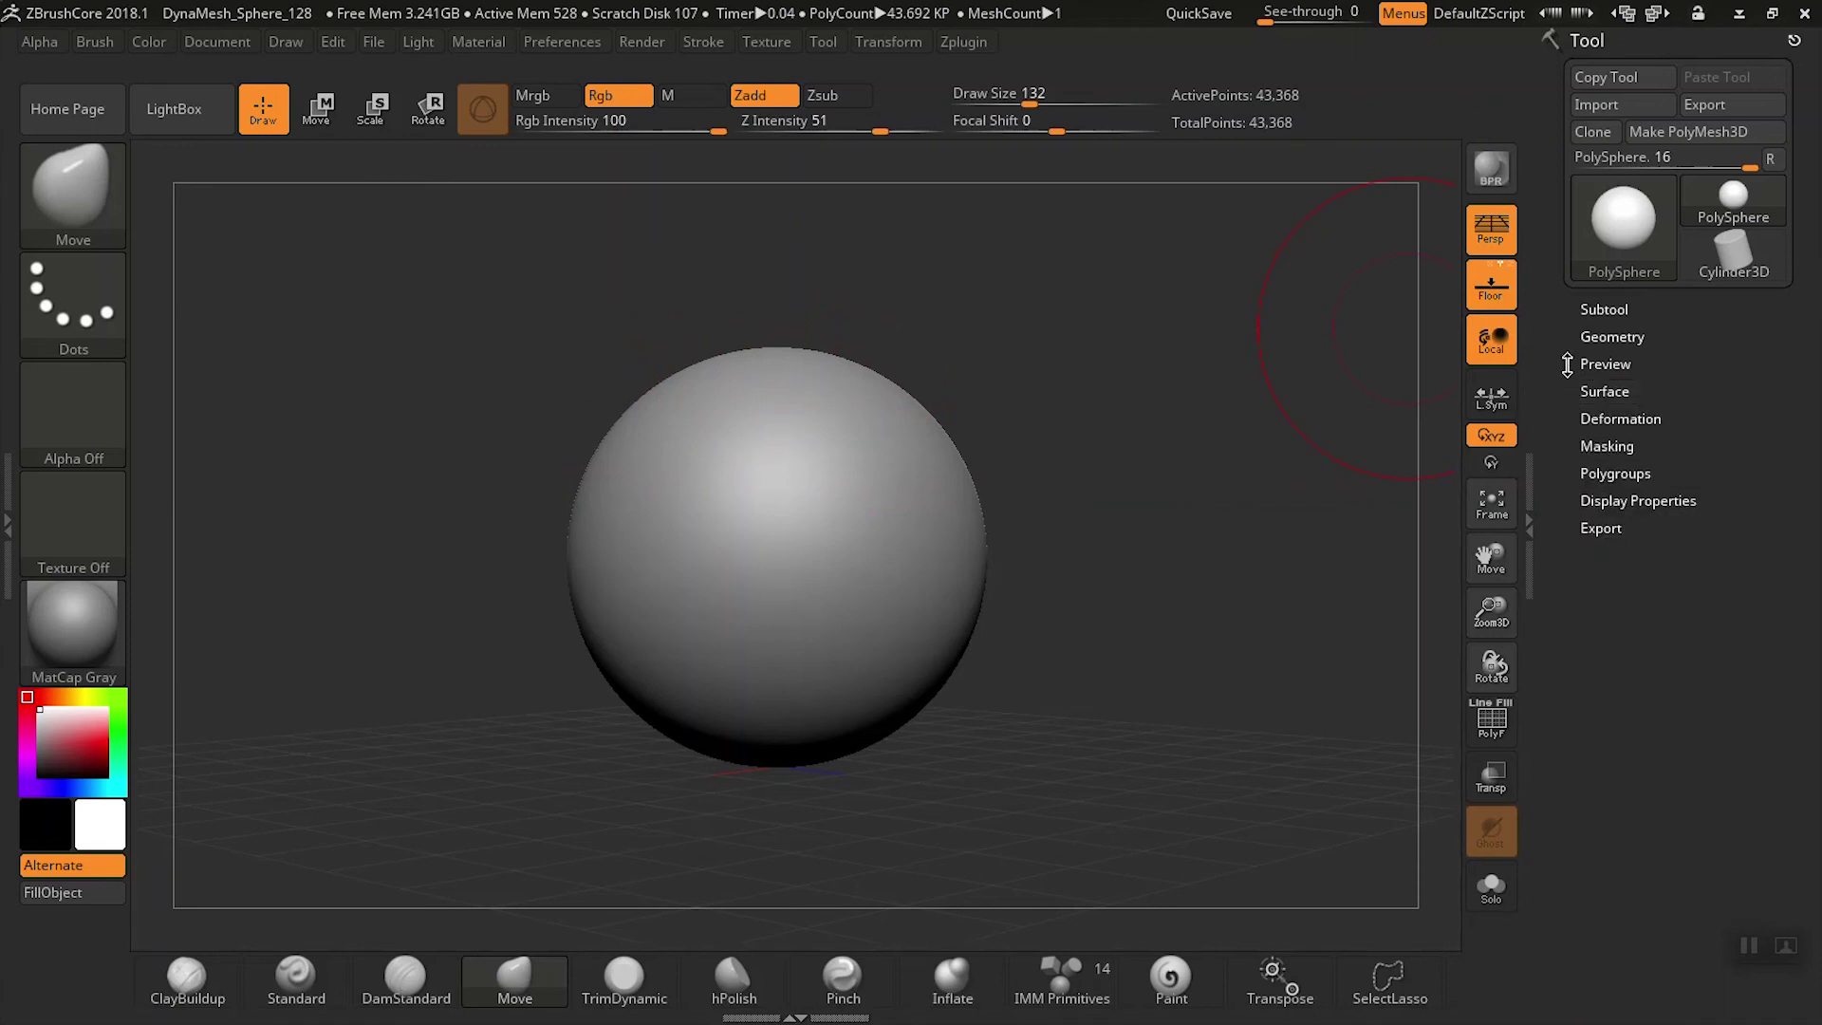
left_click(1613, 312)
left_click(1613, 310)
left_click(1611, 337)
left_click(1613, 337)
left_click(1600, 365)
left_click(1610, 362)
key("shift")
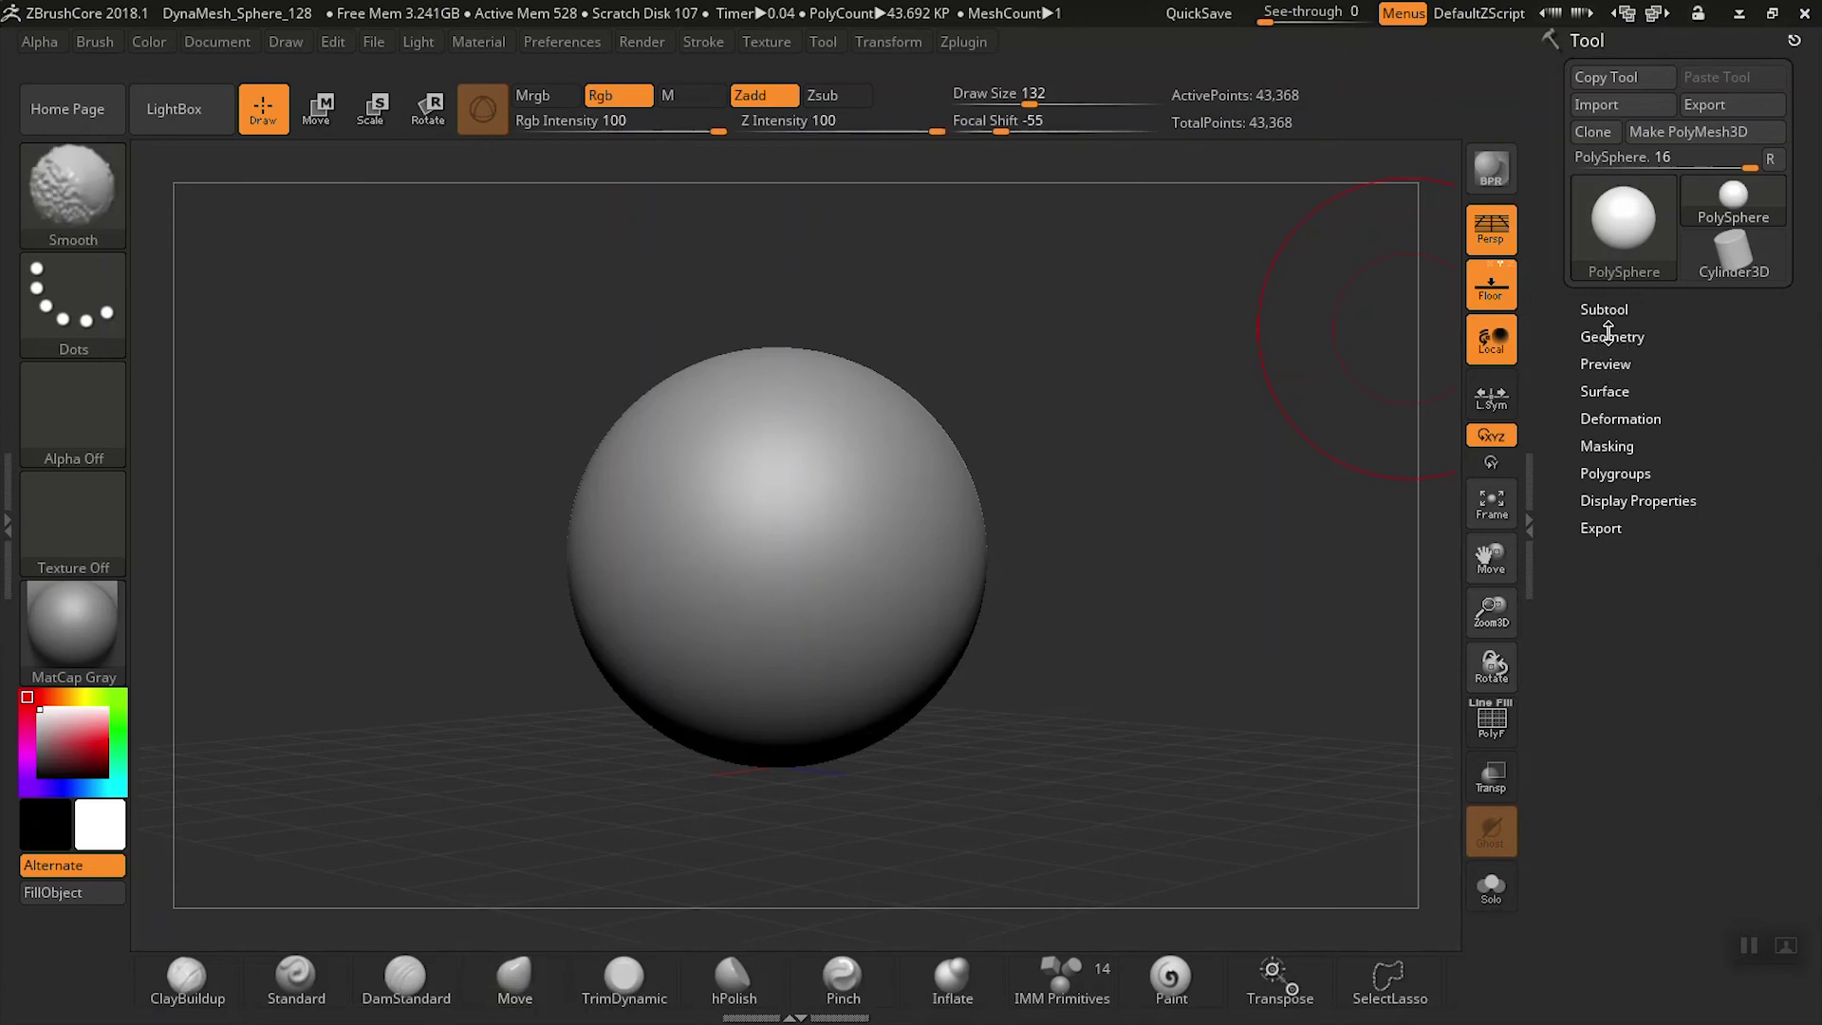
left_click(1611, 336)
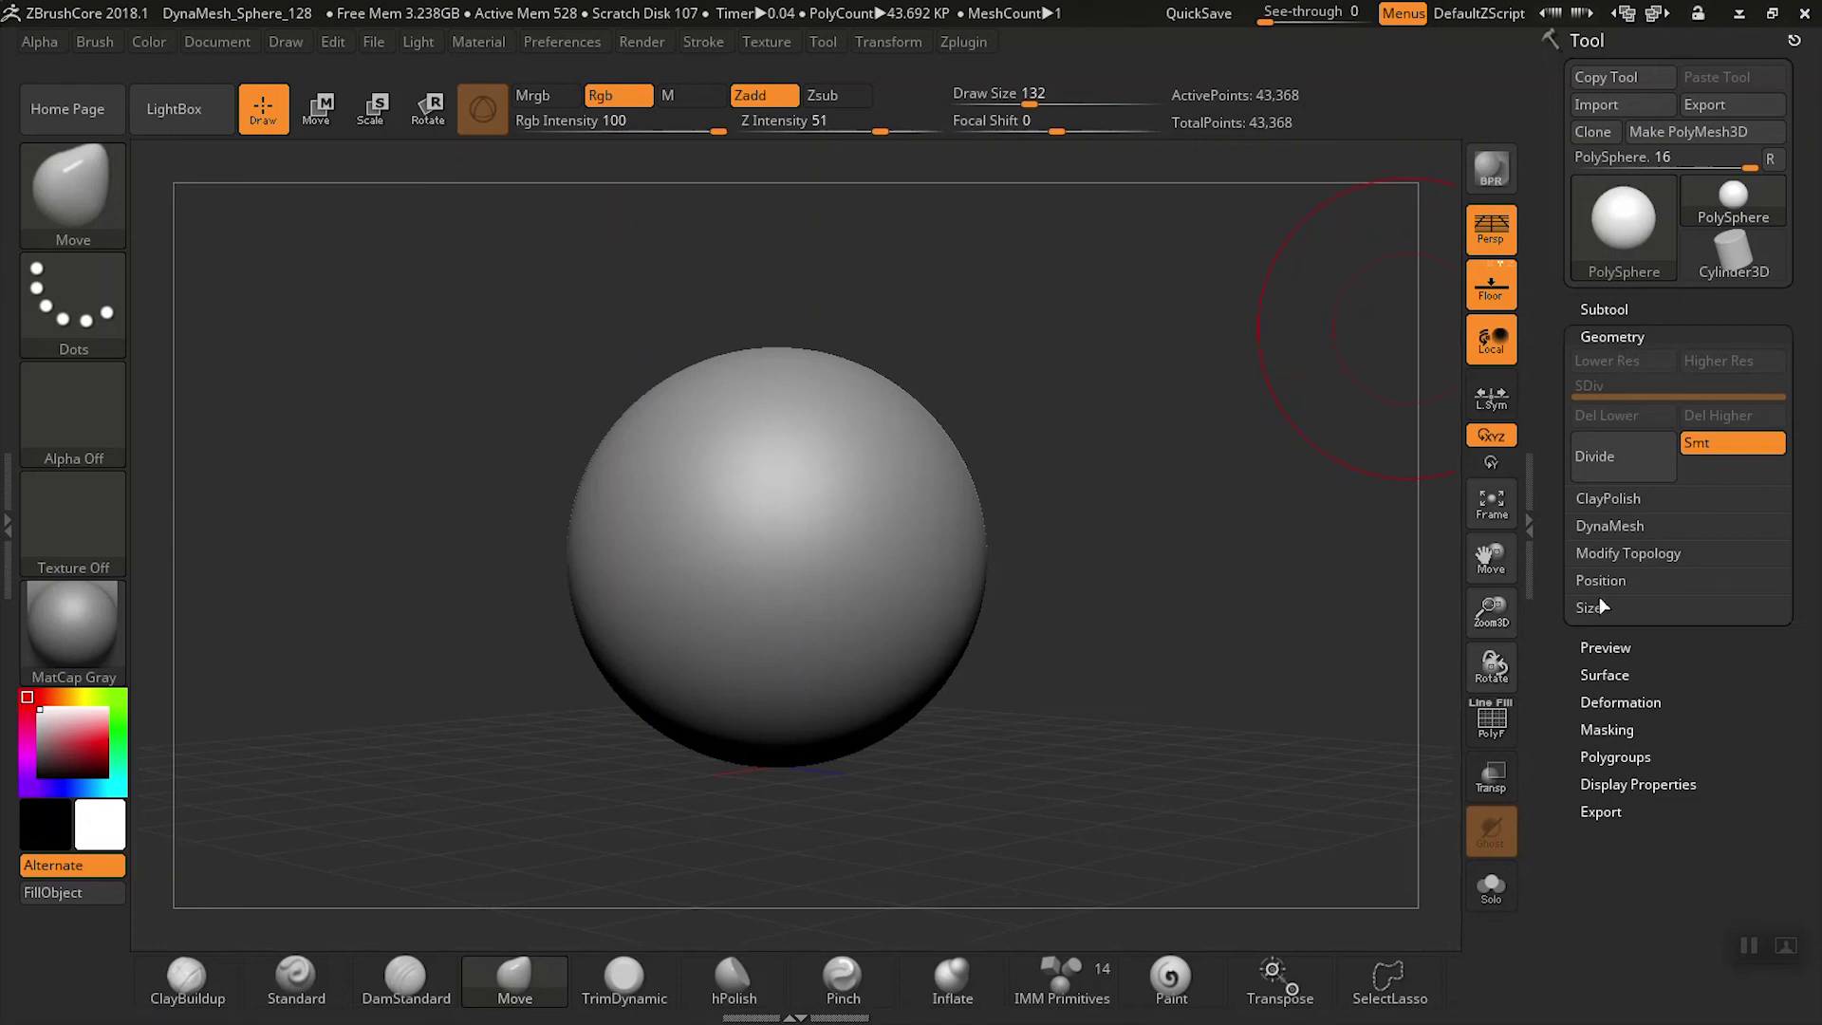
key("shift")
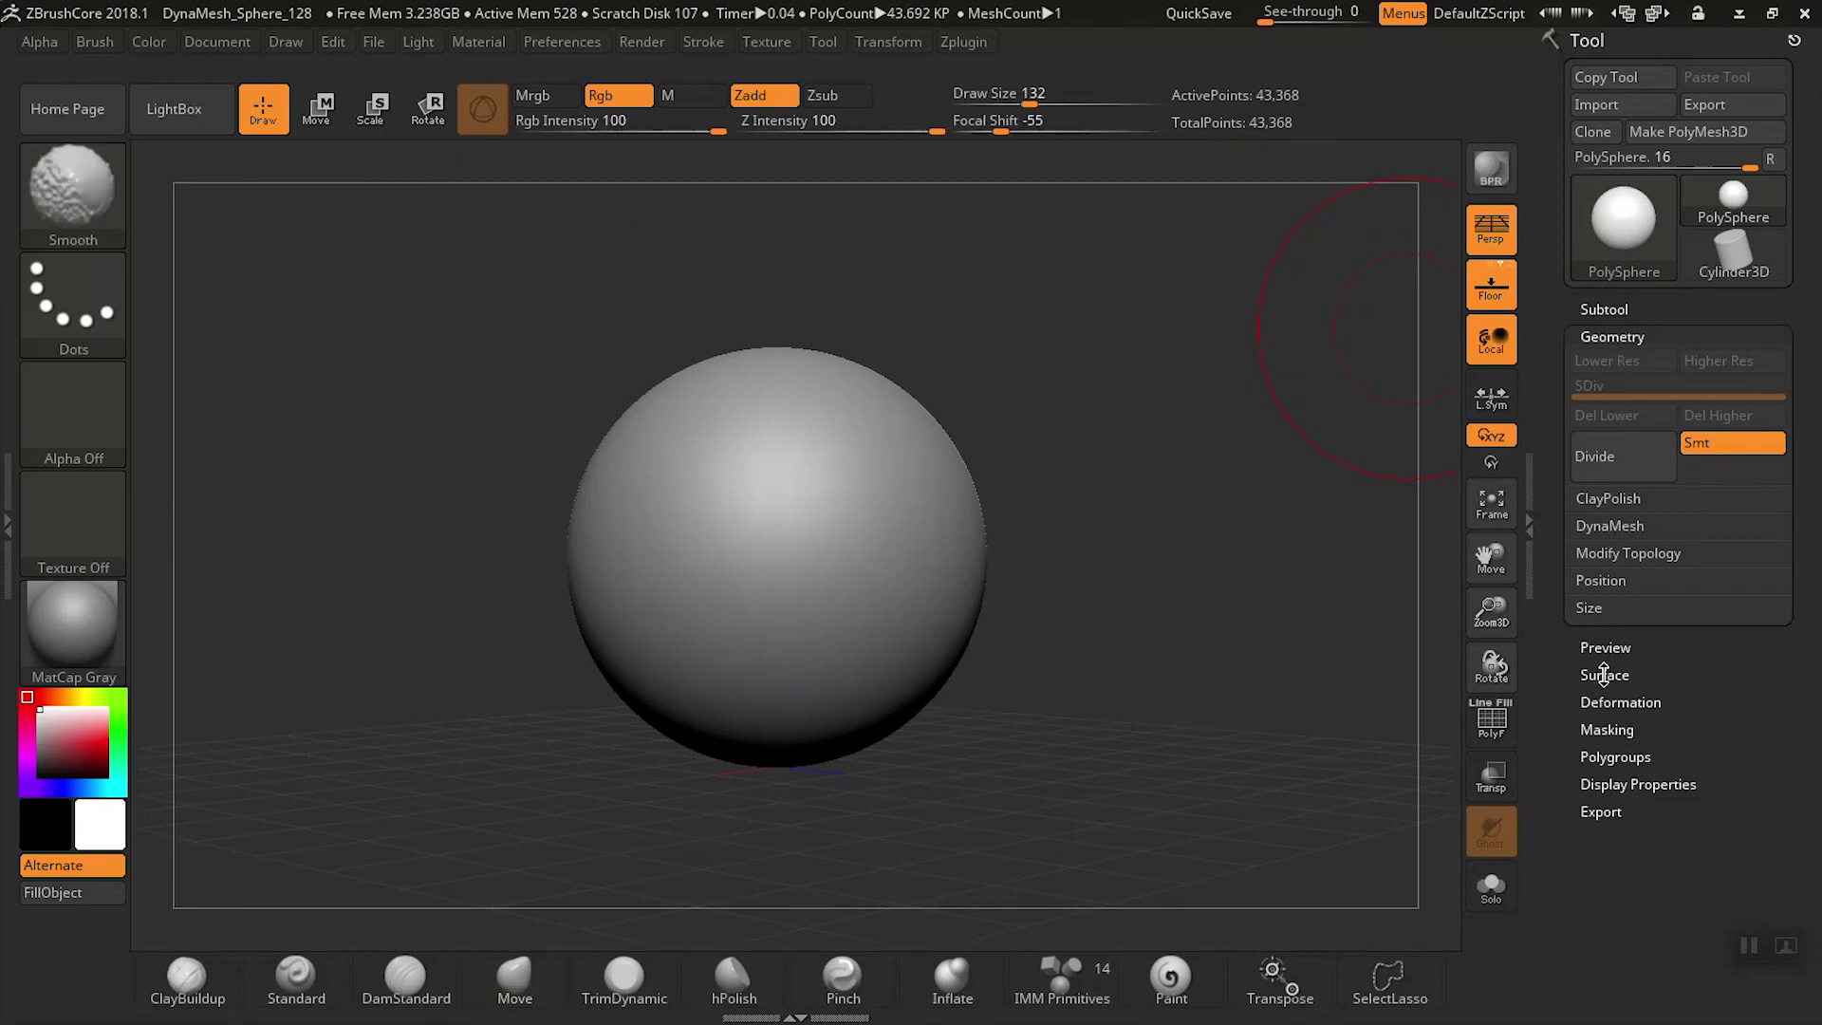
left_click(1606, 649)
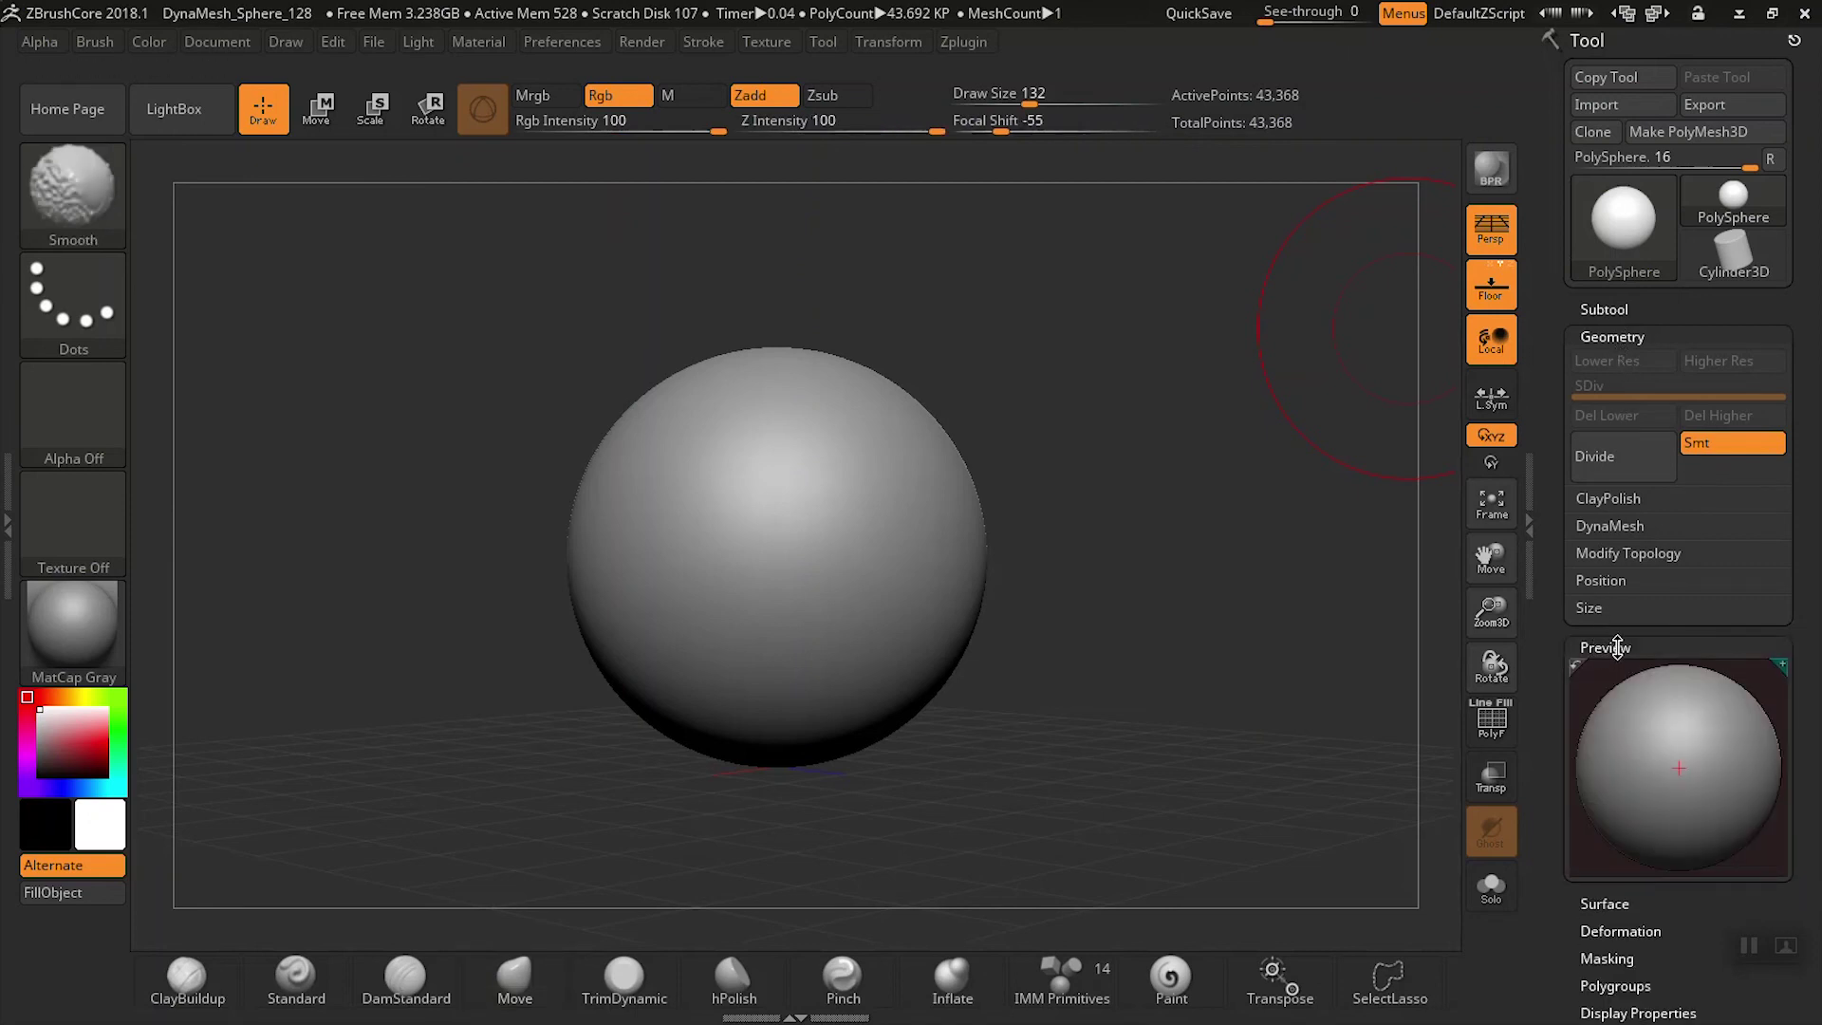
left_click(1604, 903)
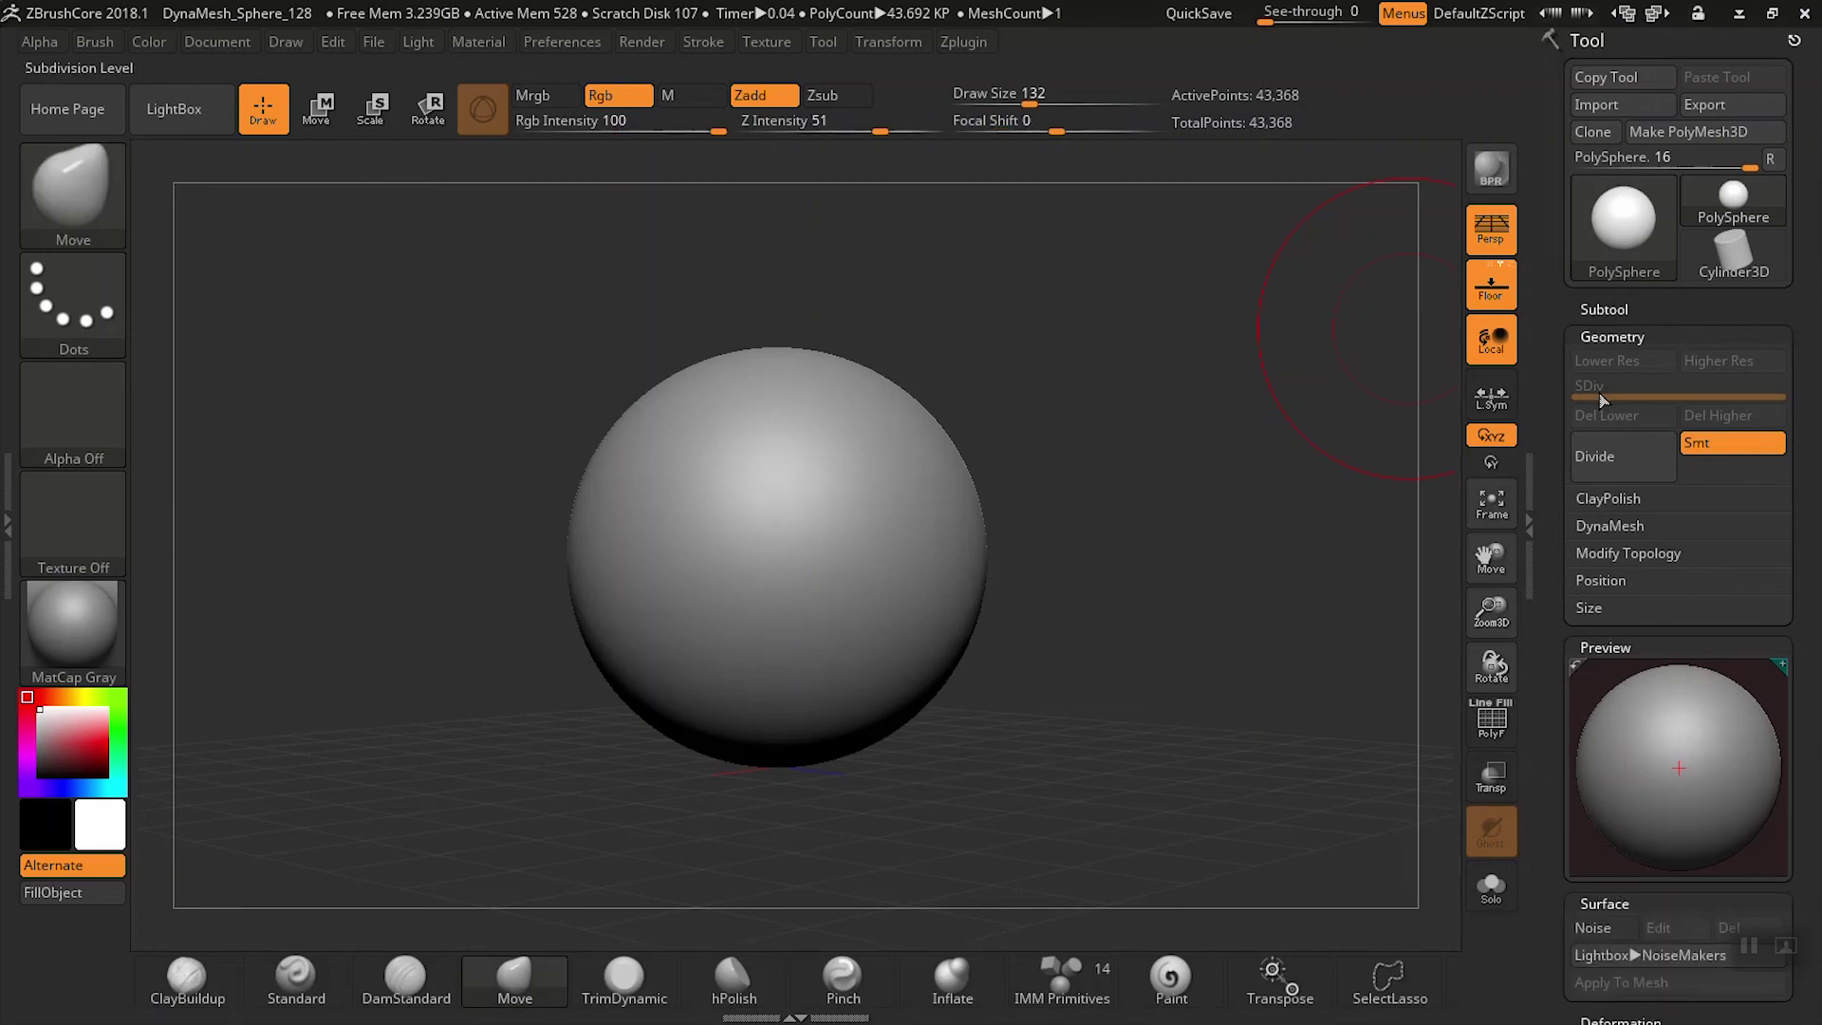
left_click(1618, 332)
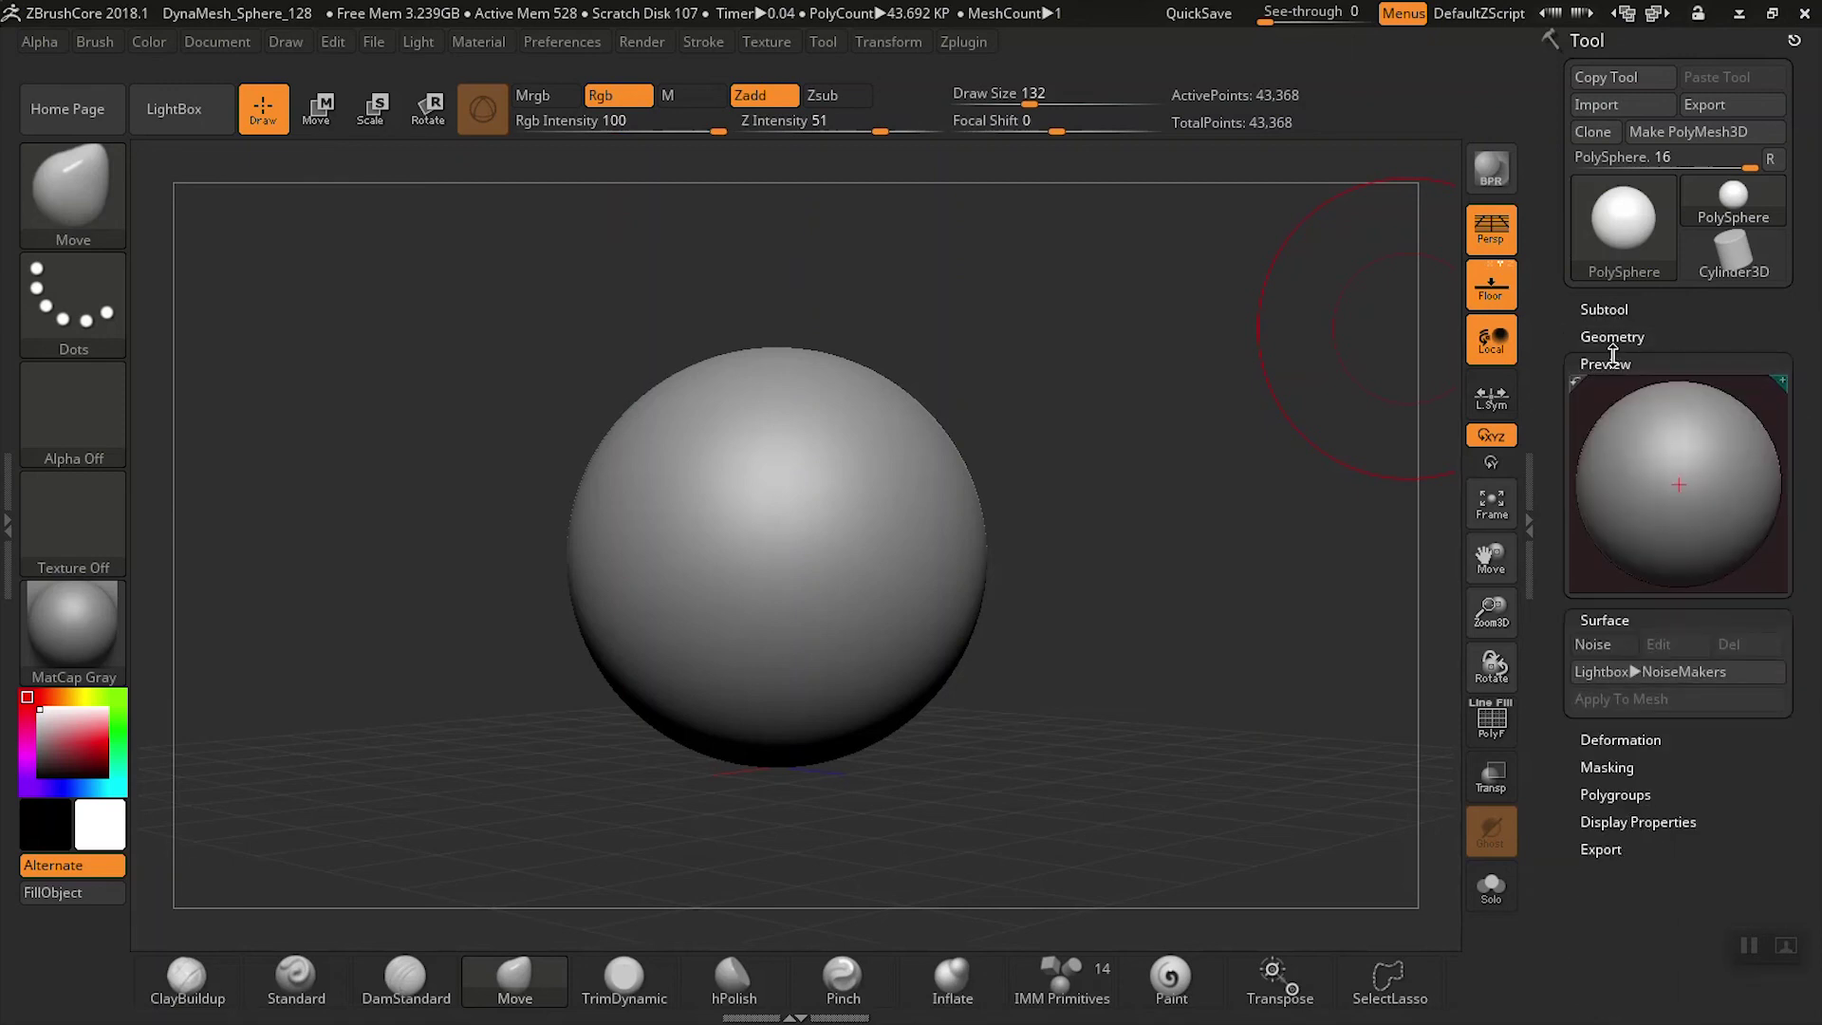
left_click(1612, 363)
left_click(1607, 390)
left_click(1612, 363)
left_click(1613, 334)
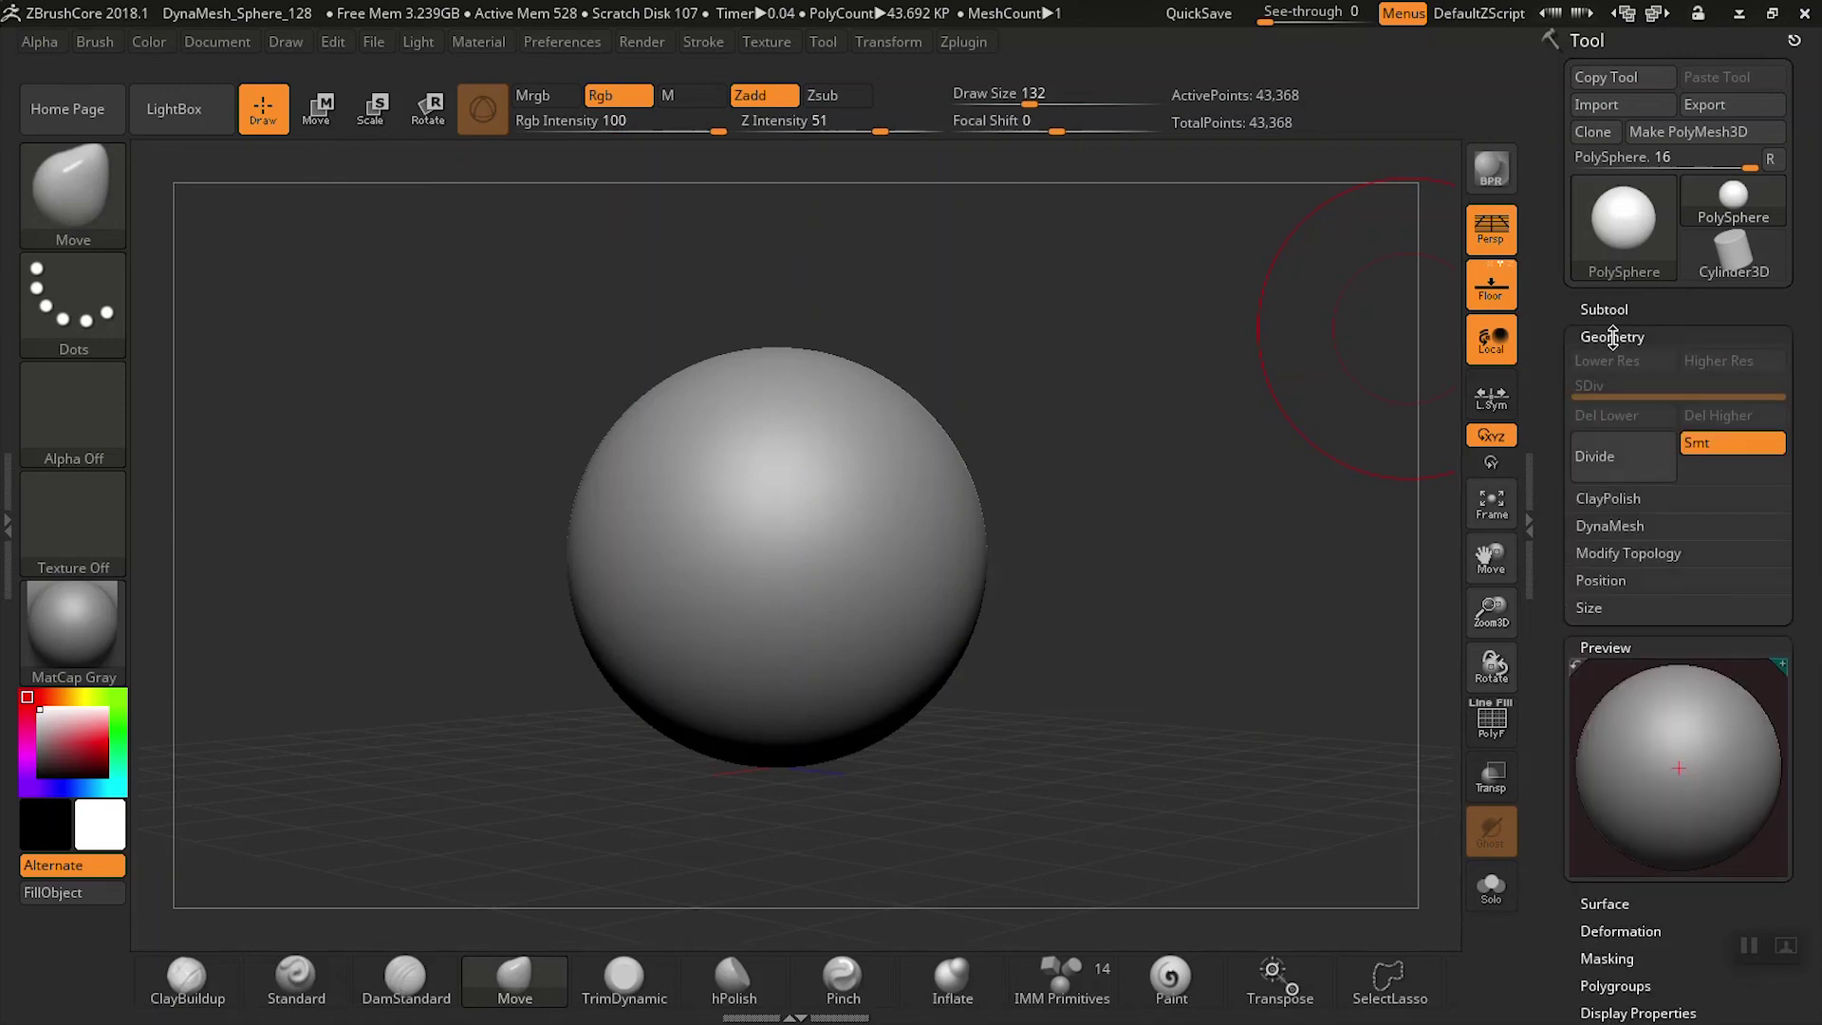
left_click(1612, 334)
left_click(1612, 361)
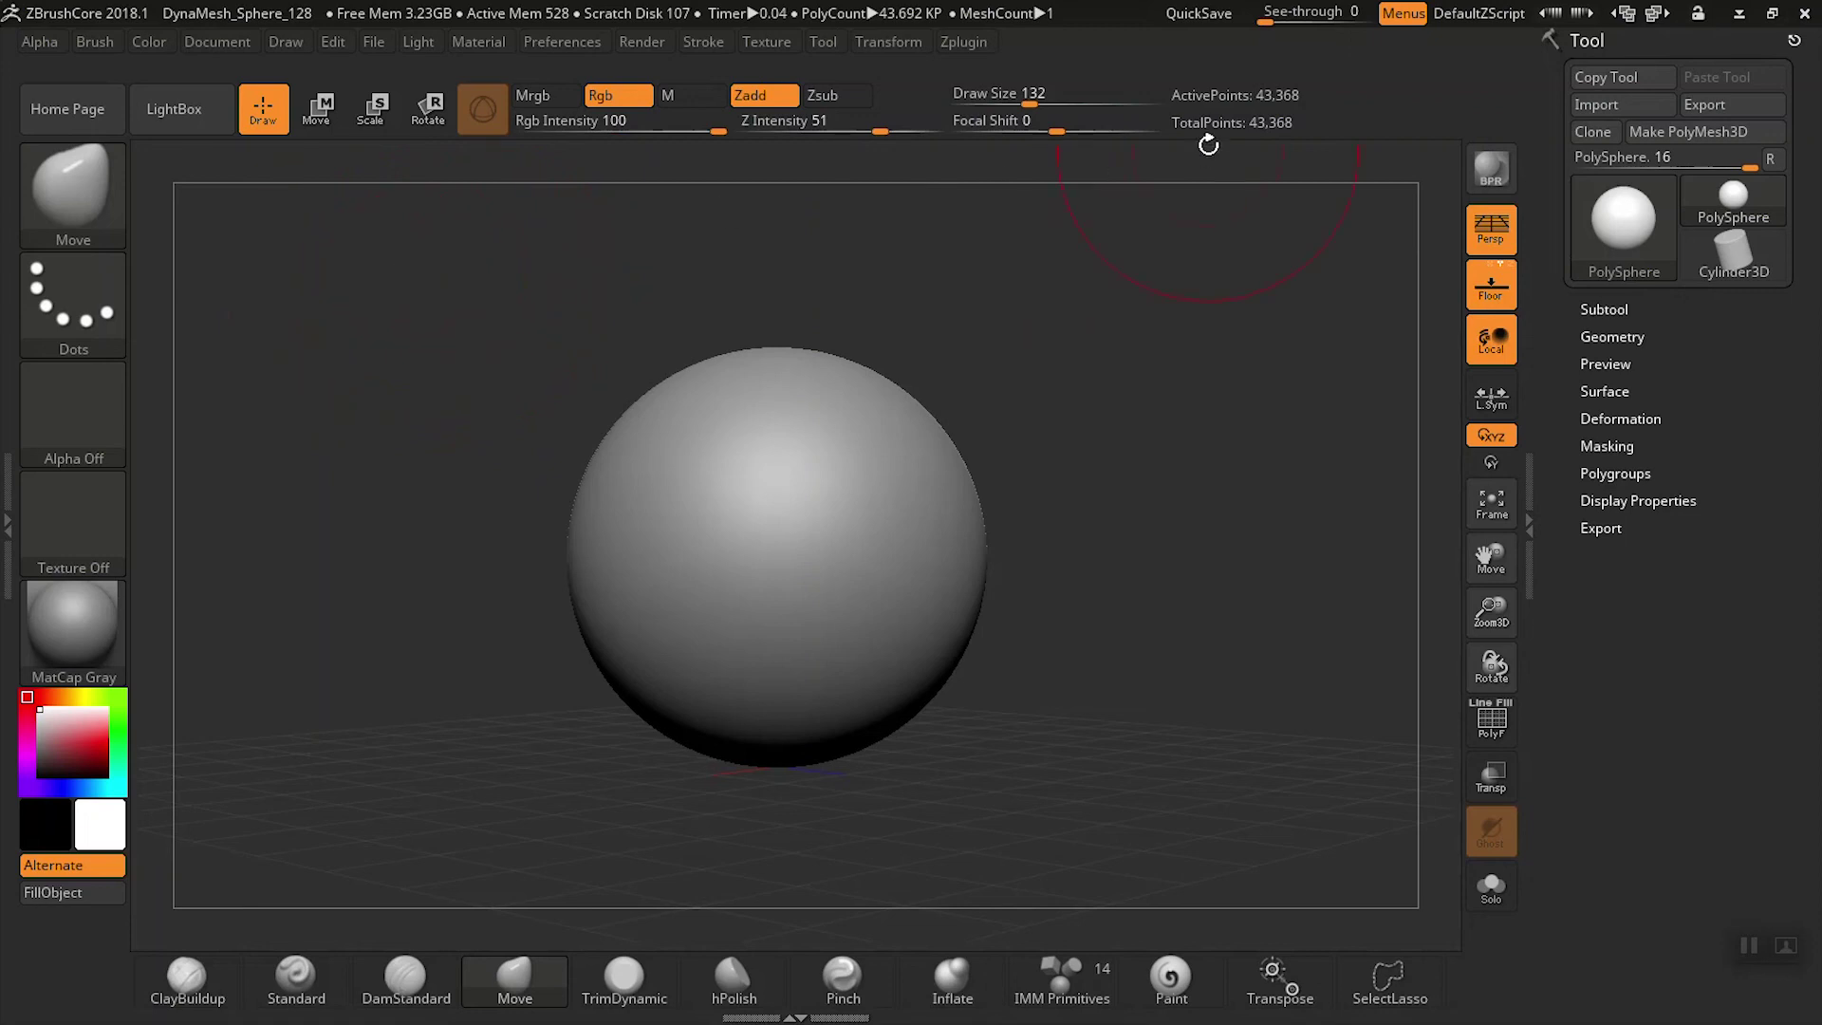
- Set the brush Focal Shift to -16, then open and close LightBox
left_click_drag(1055, 123, 1039, 124)
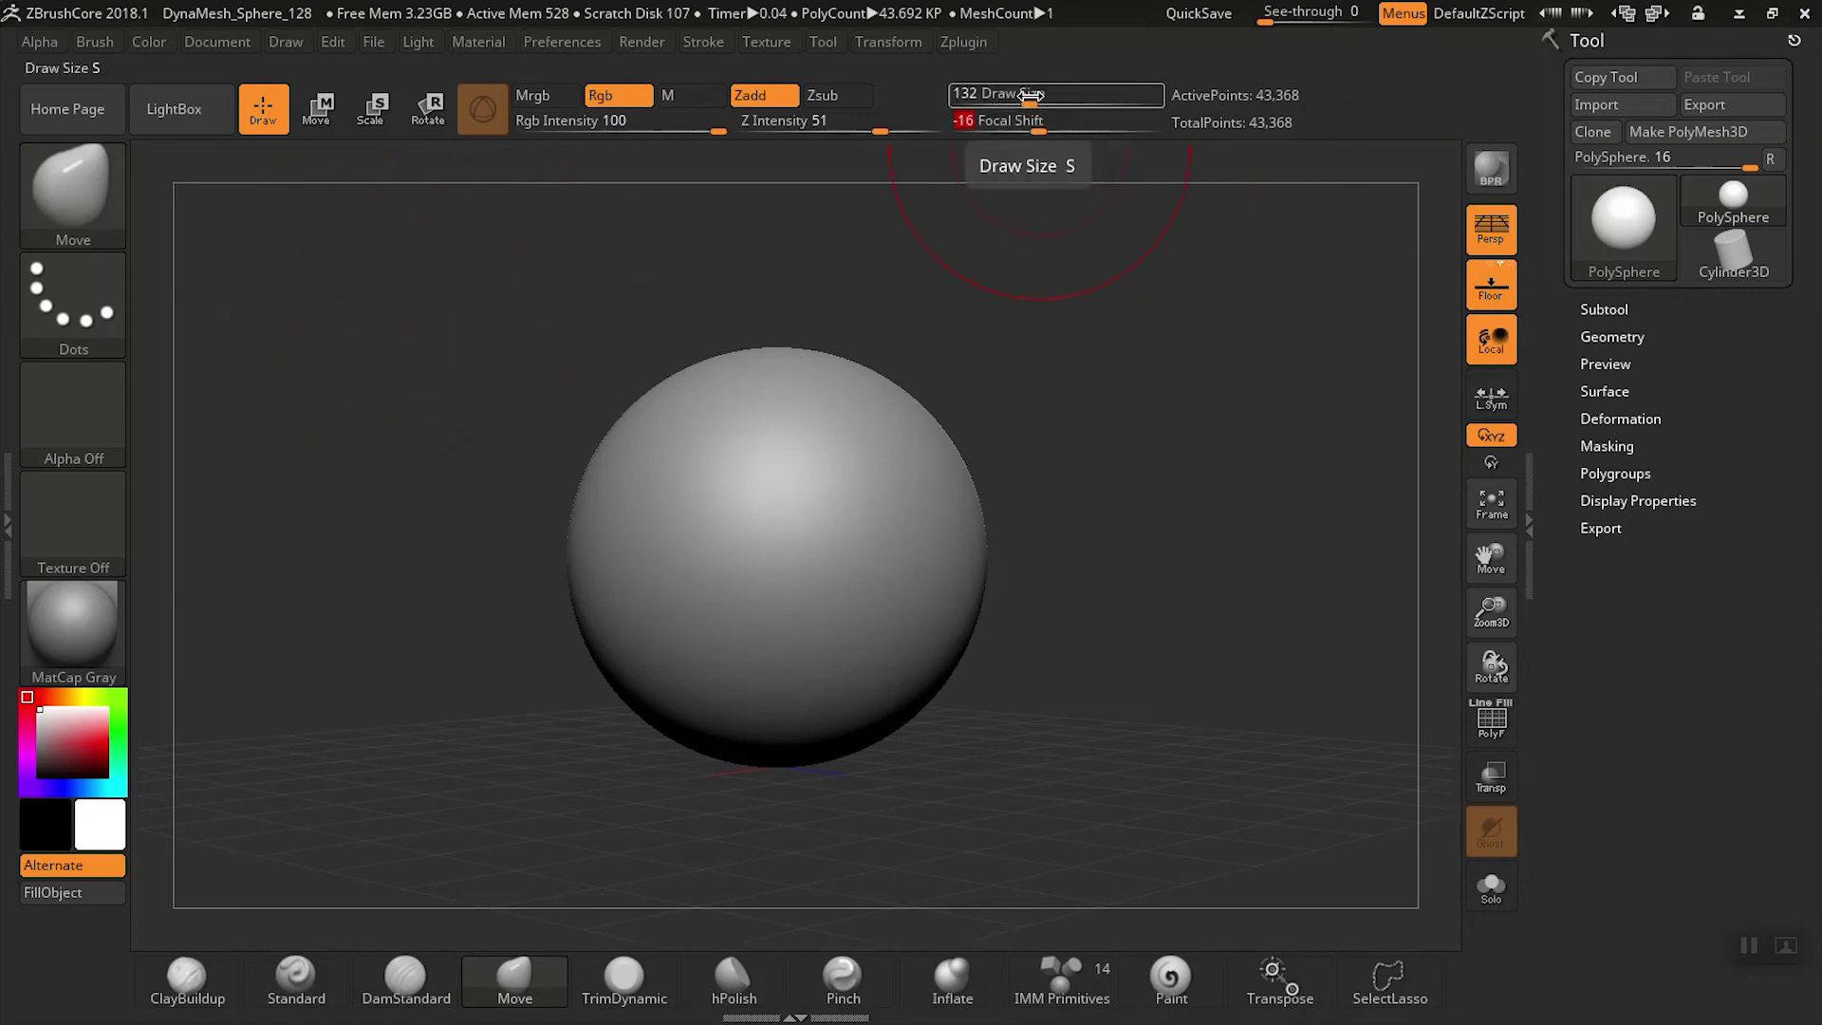
left_click(182, 110)
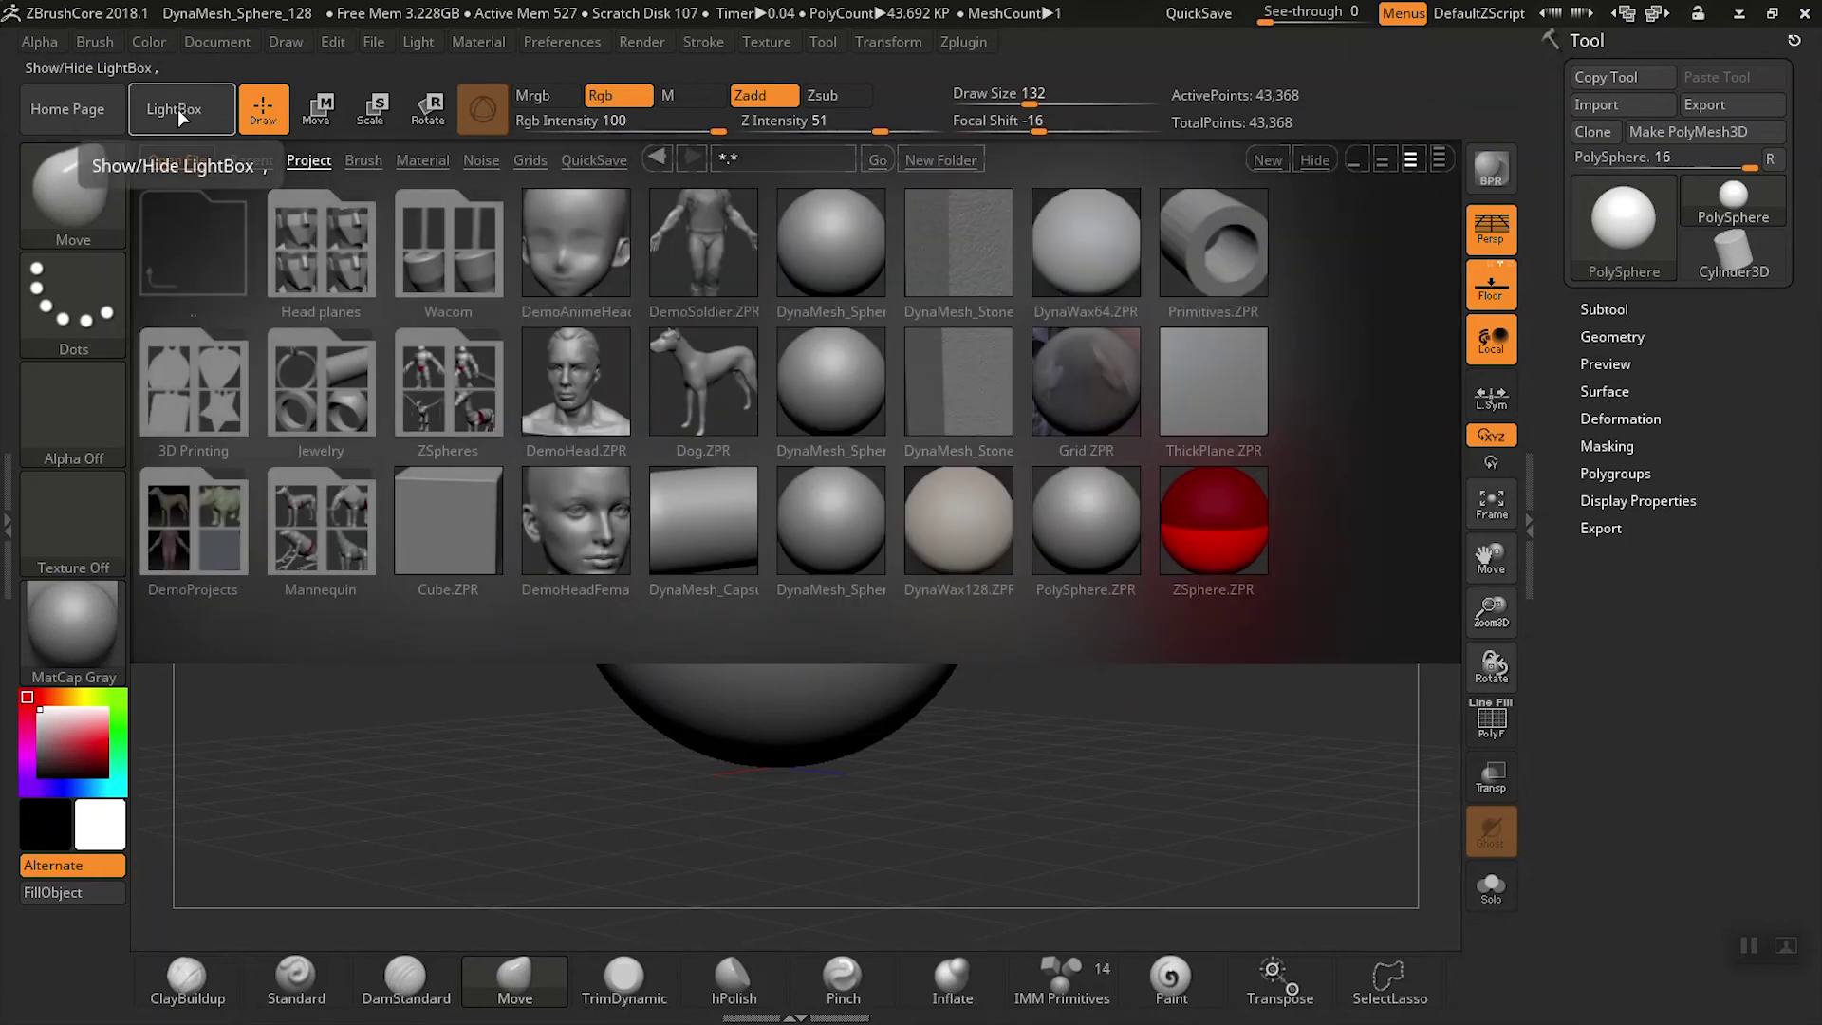
left_click(186, 114)
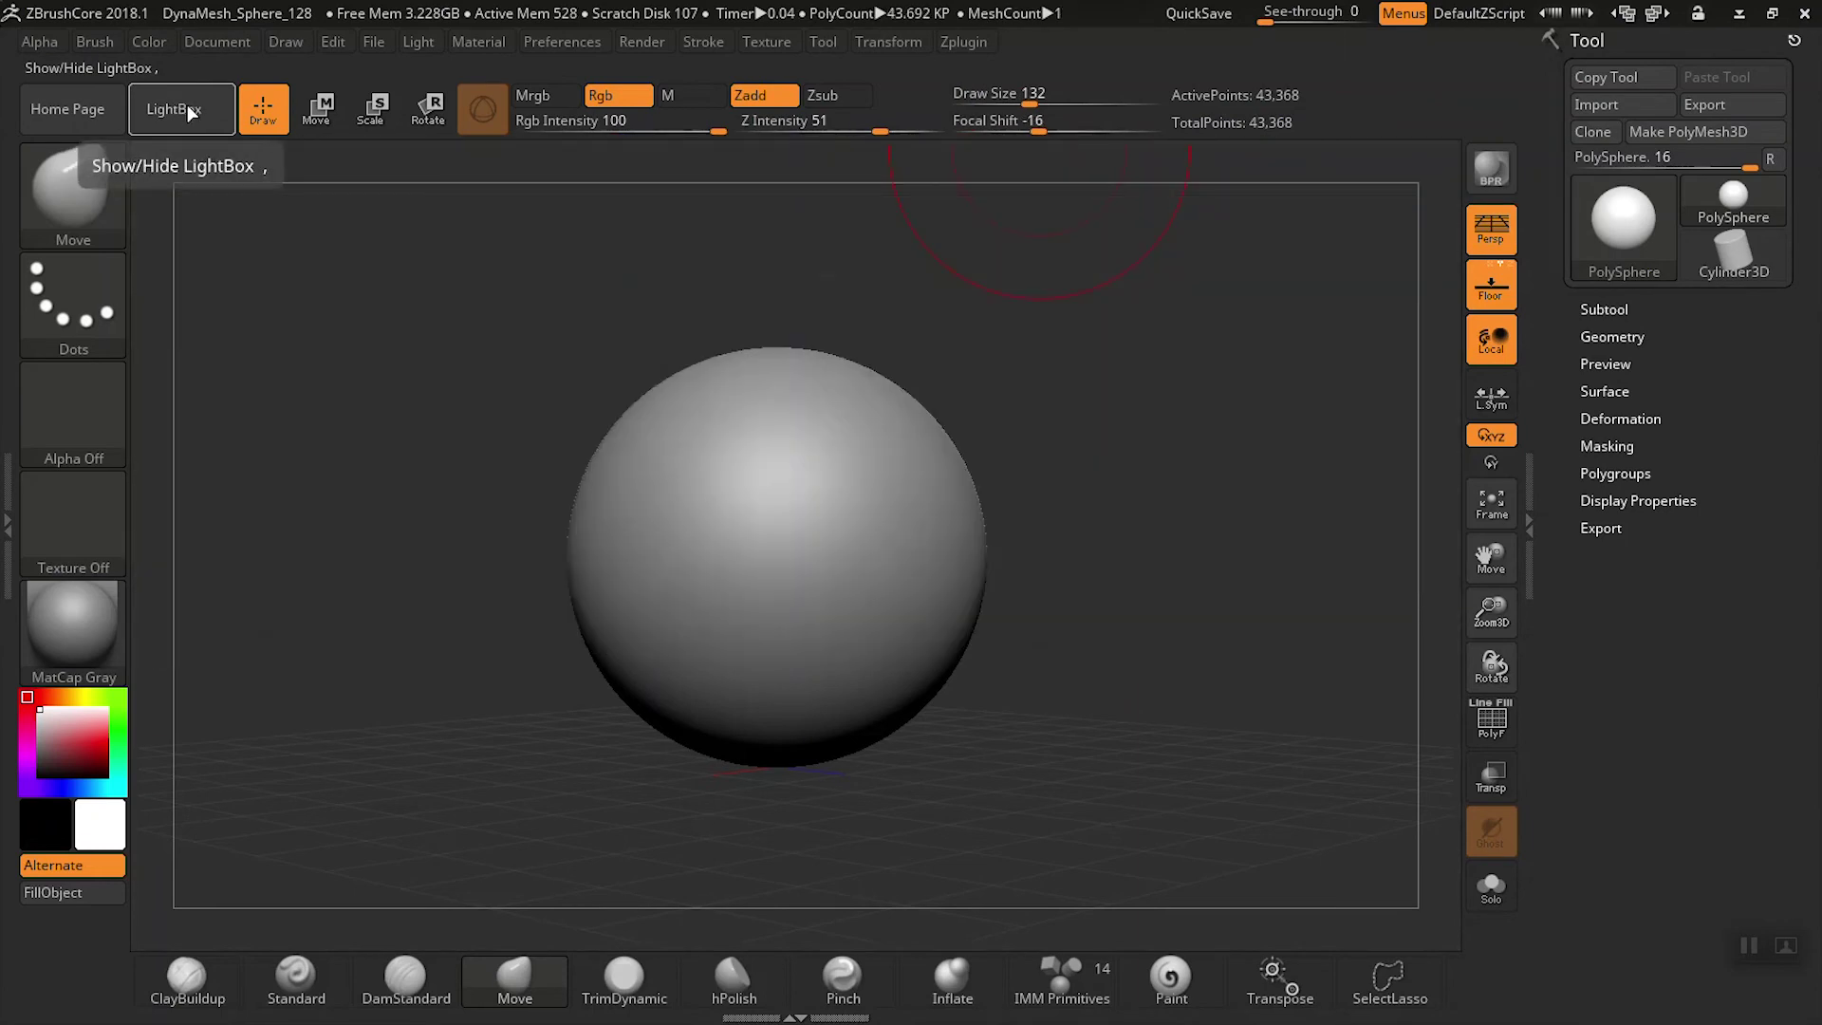
- Switch to Move mode, return to Draw with Q, and reopen LightBox
left_click(315, 116)
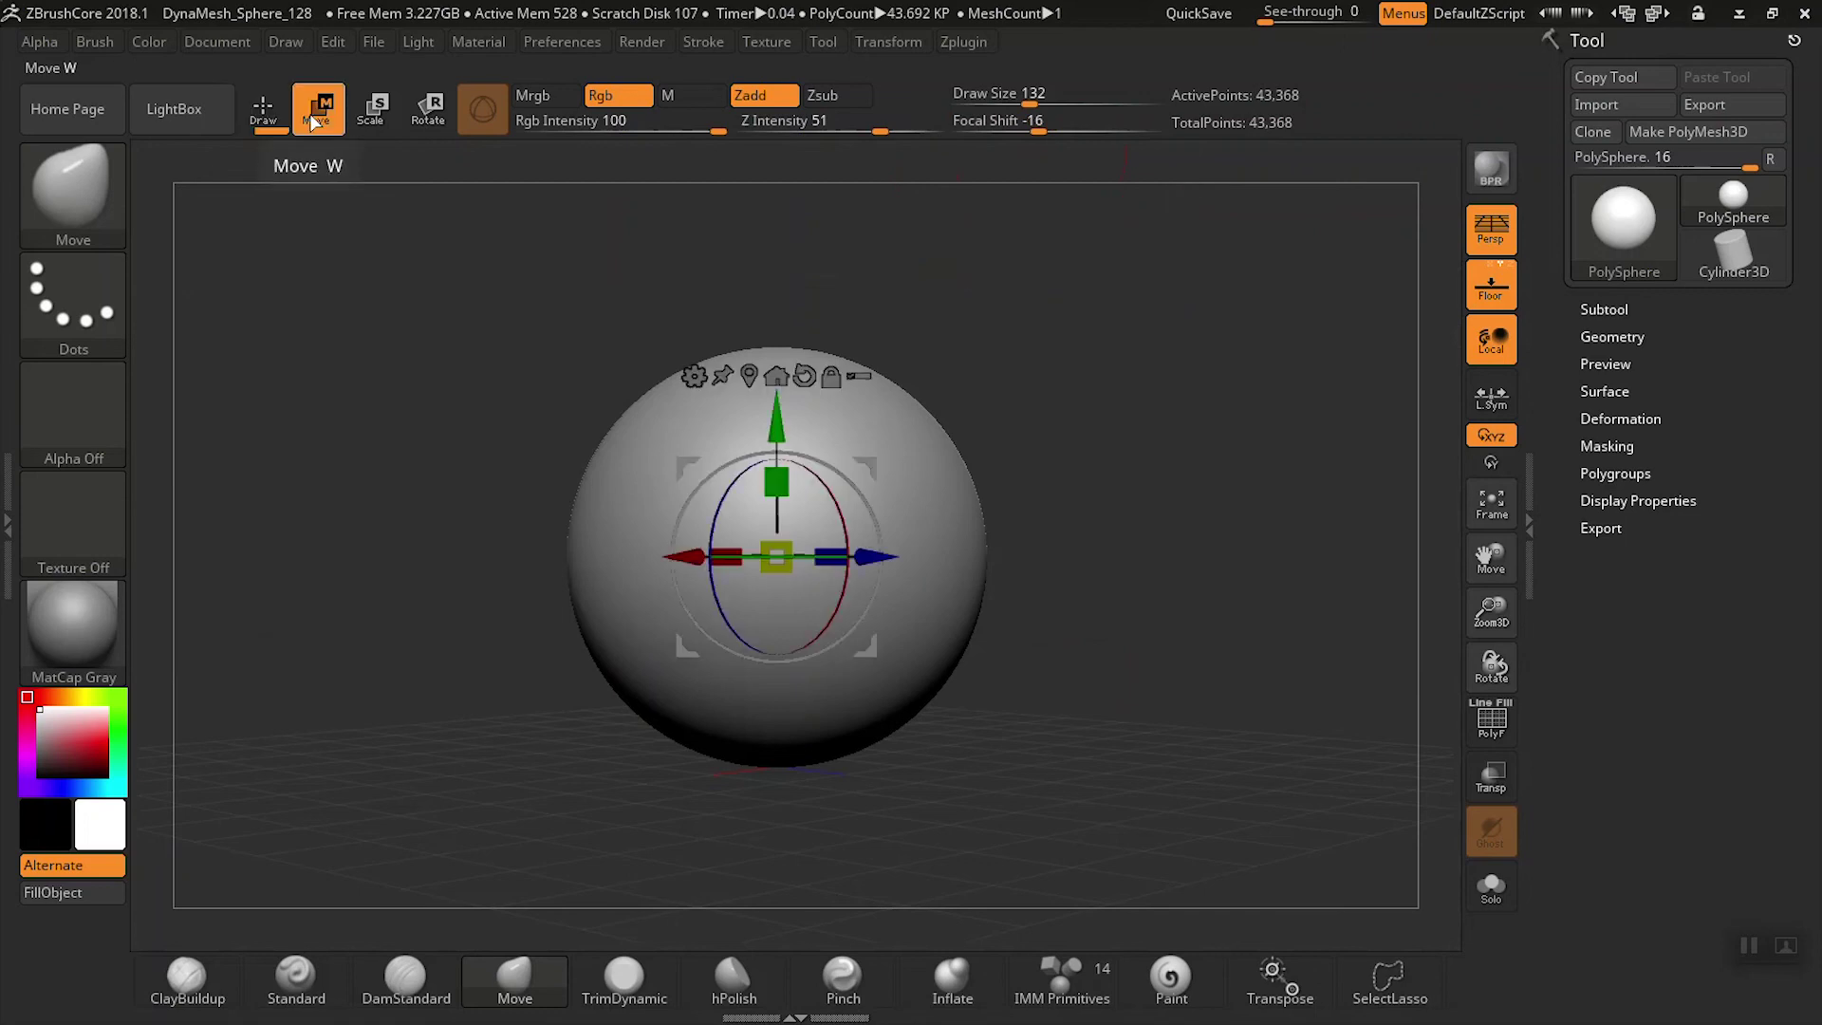
key("q")
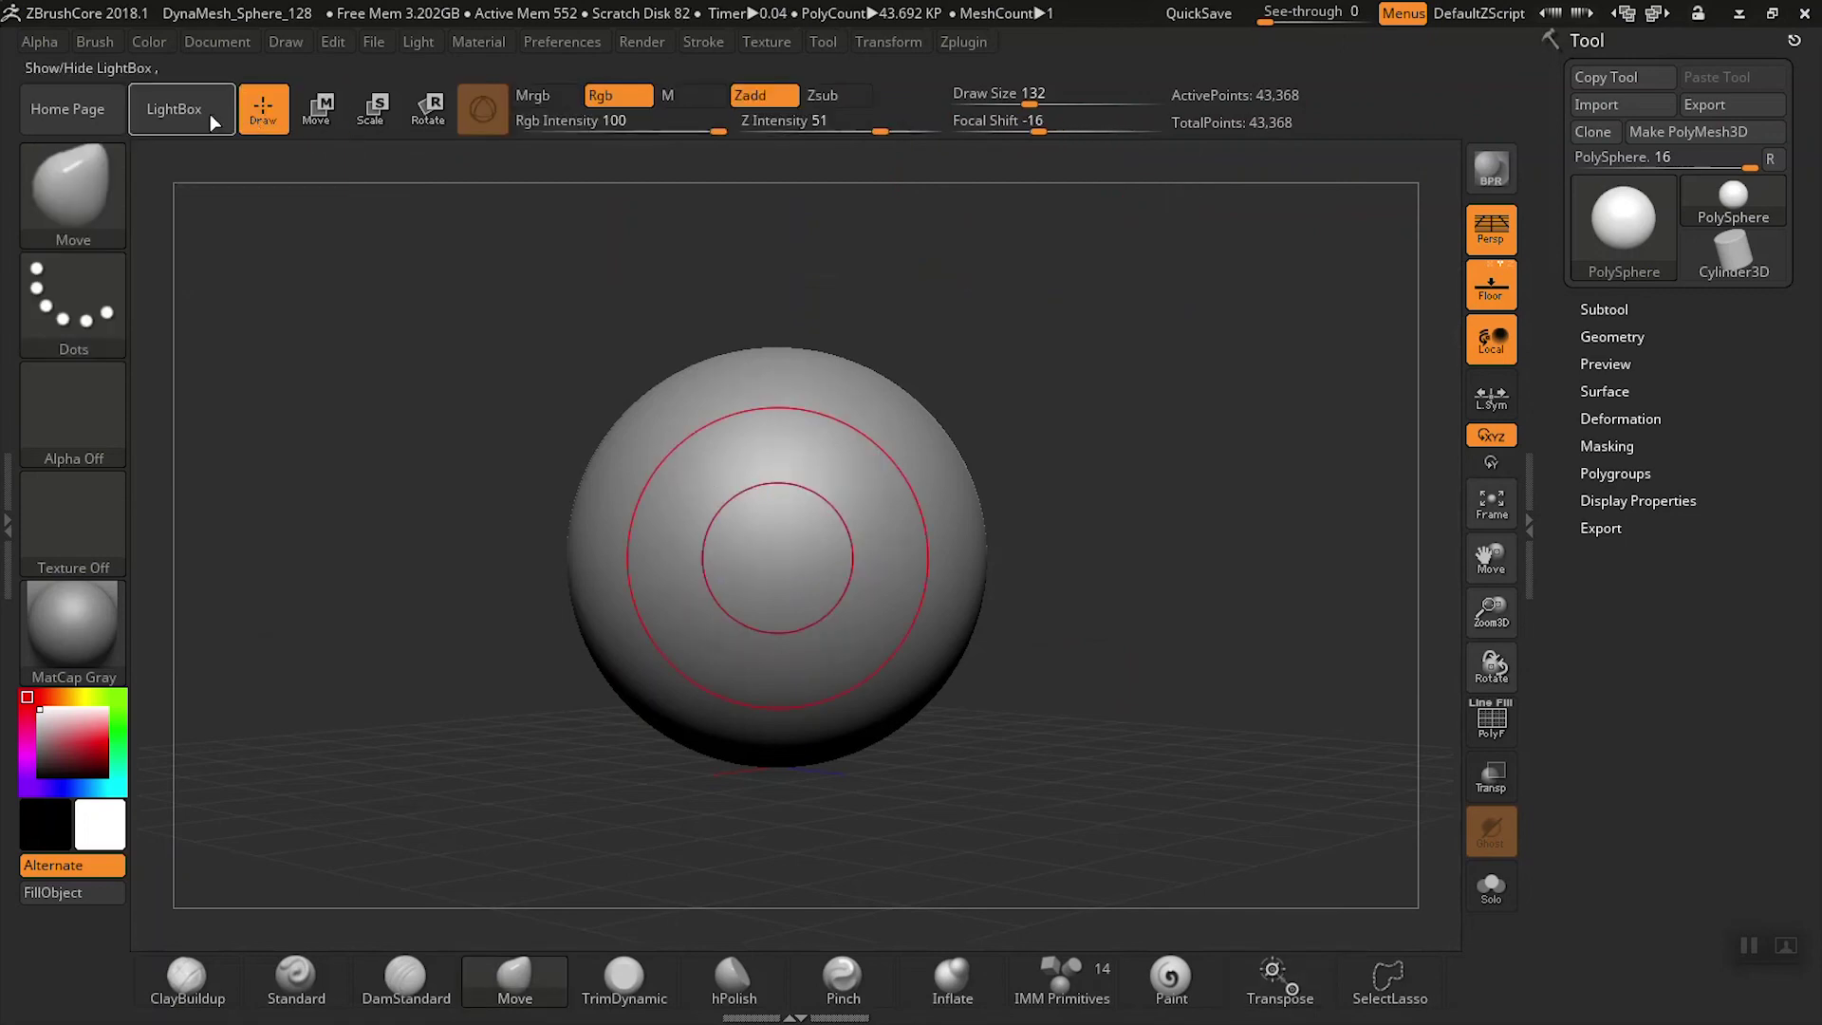
left_click(195, 112)
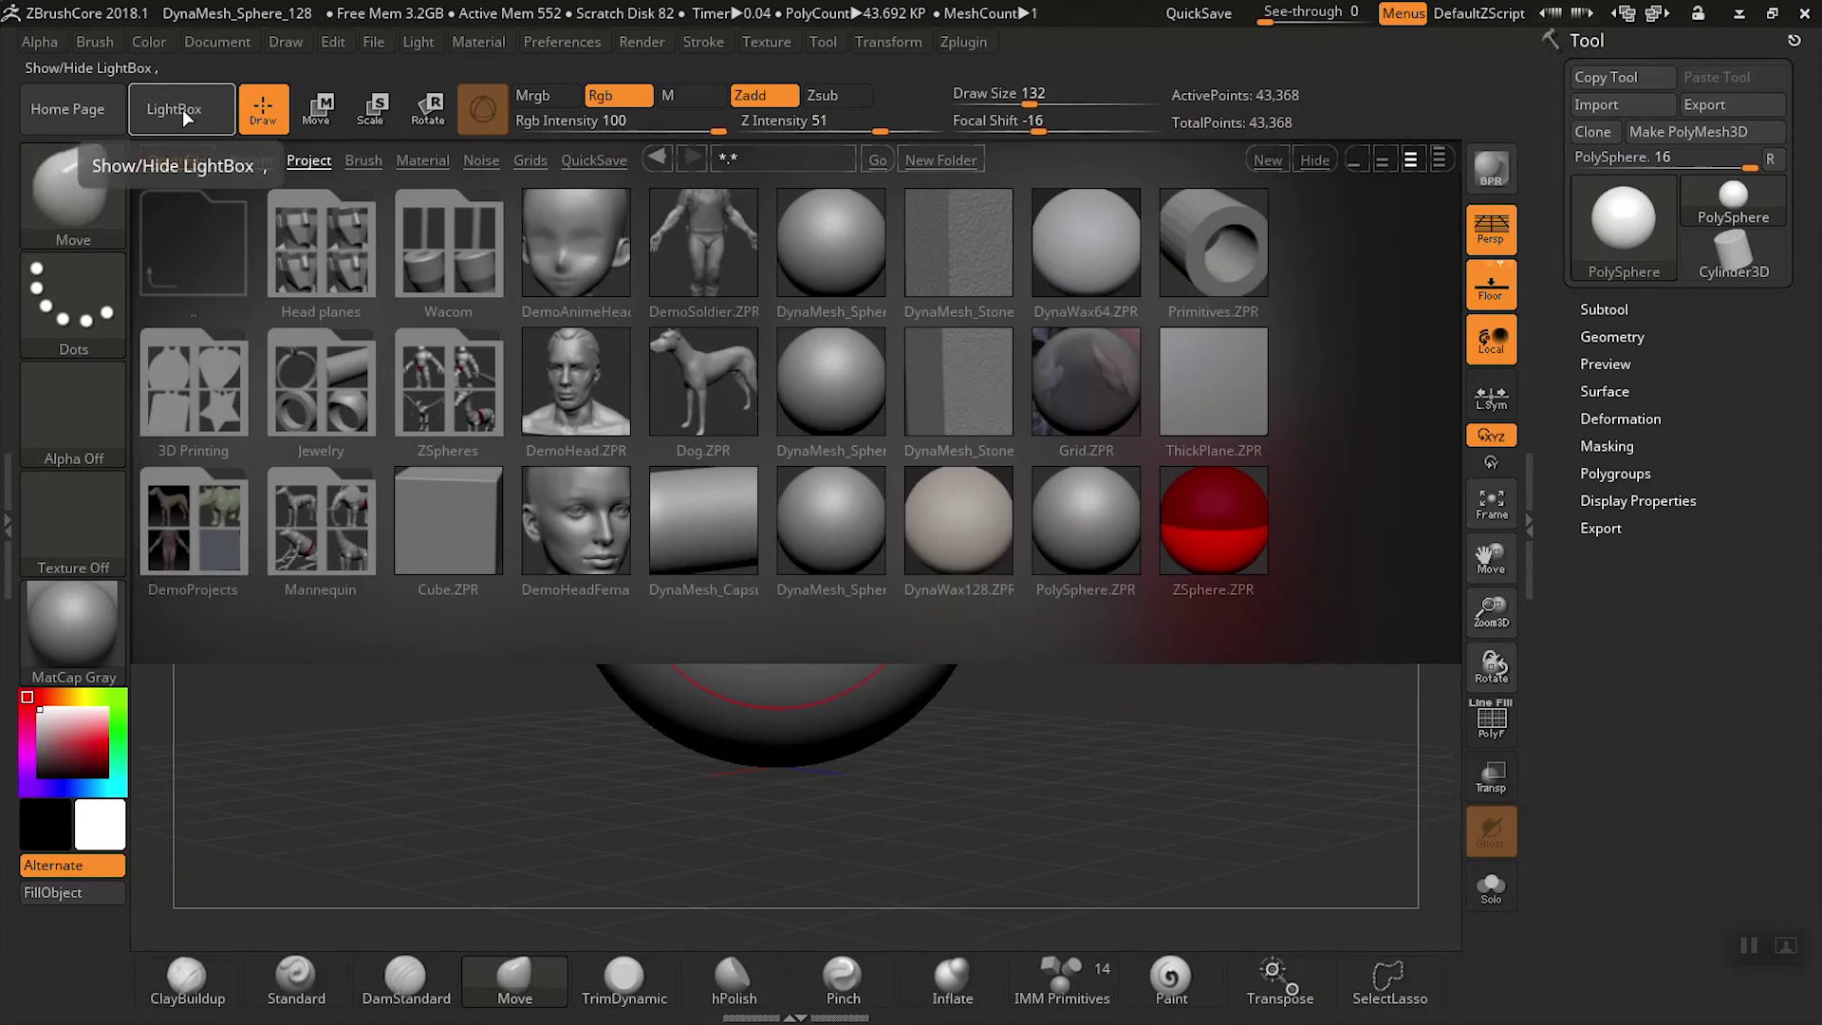
- Close LightBox, render a BPR preview of the sphere, then clear the render
left_click(182, 110)
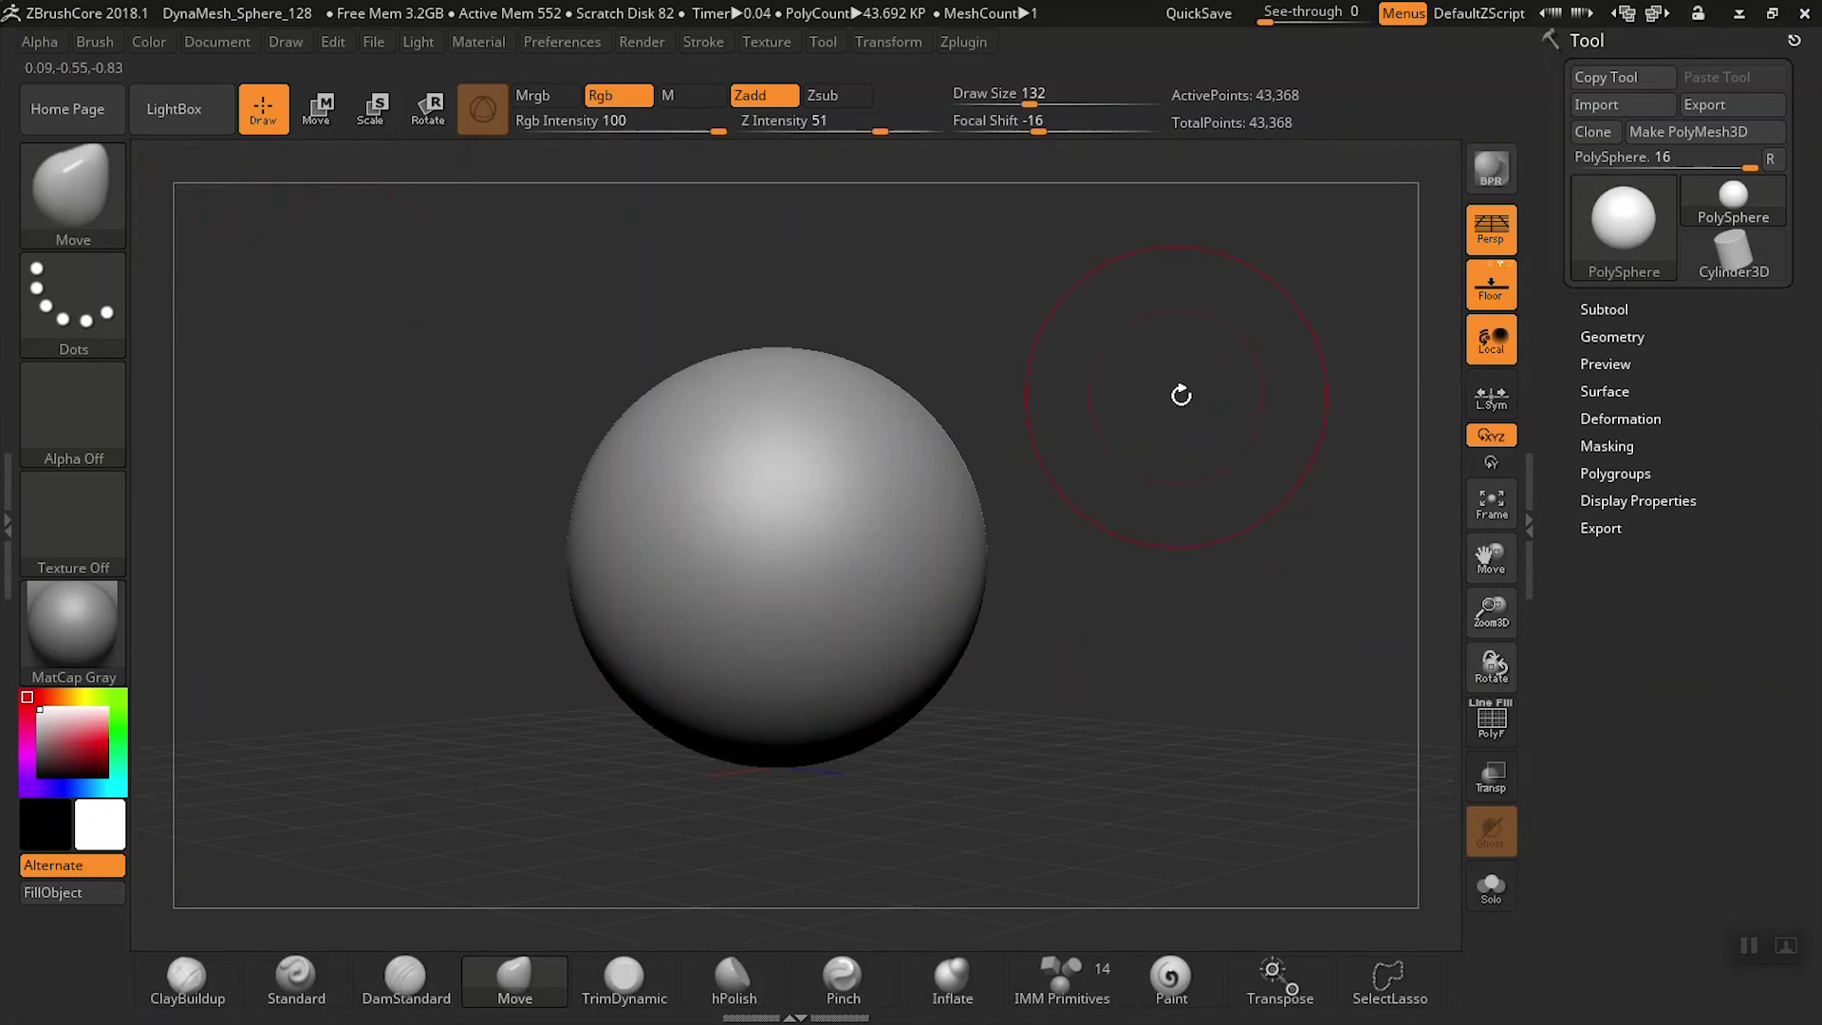
left_click(1494, 182)
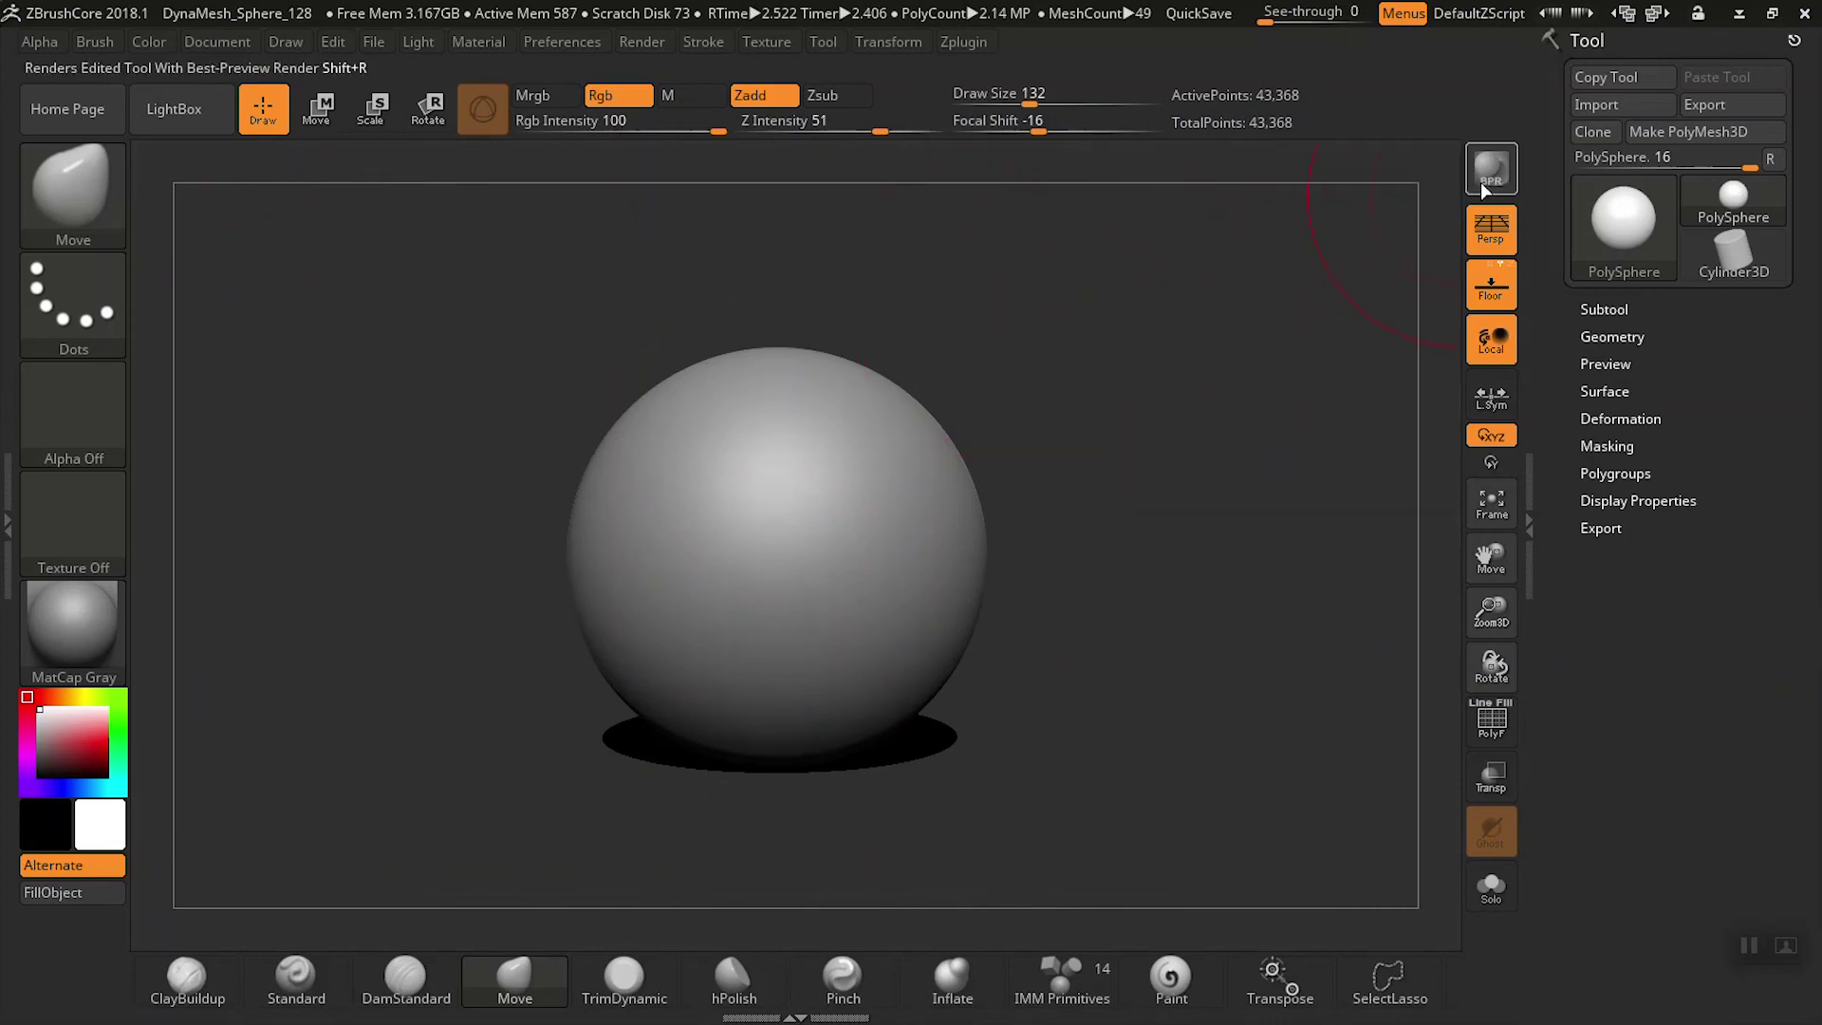
left_click(1113, 395)
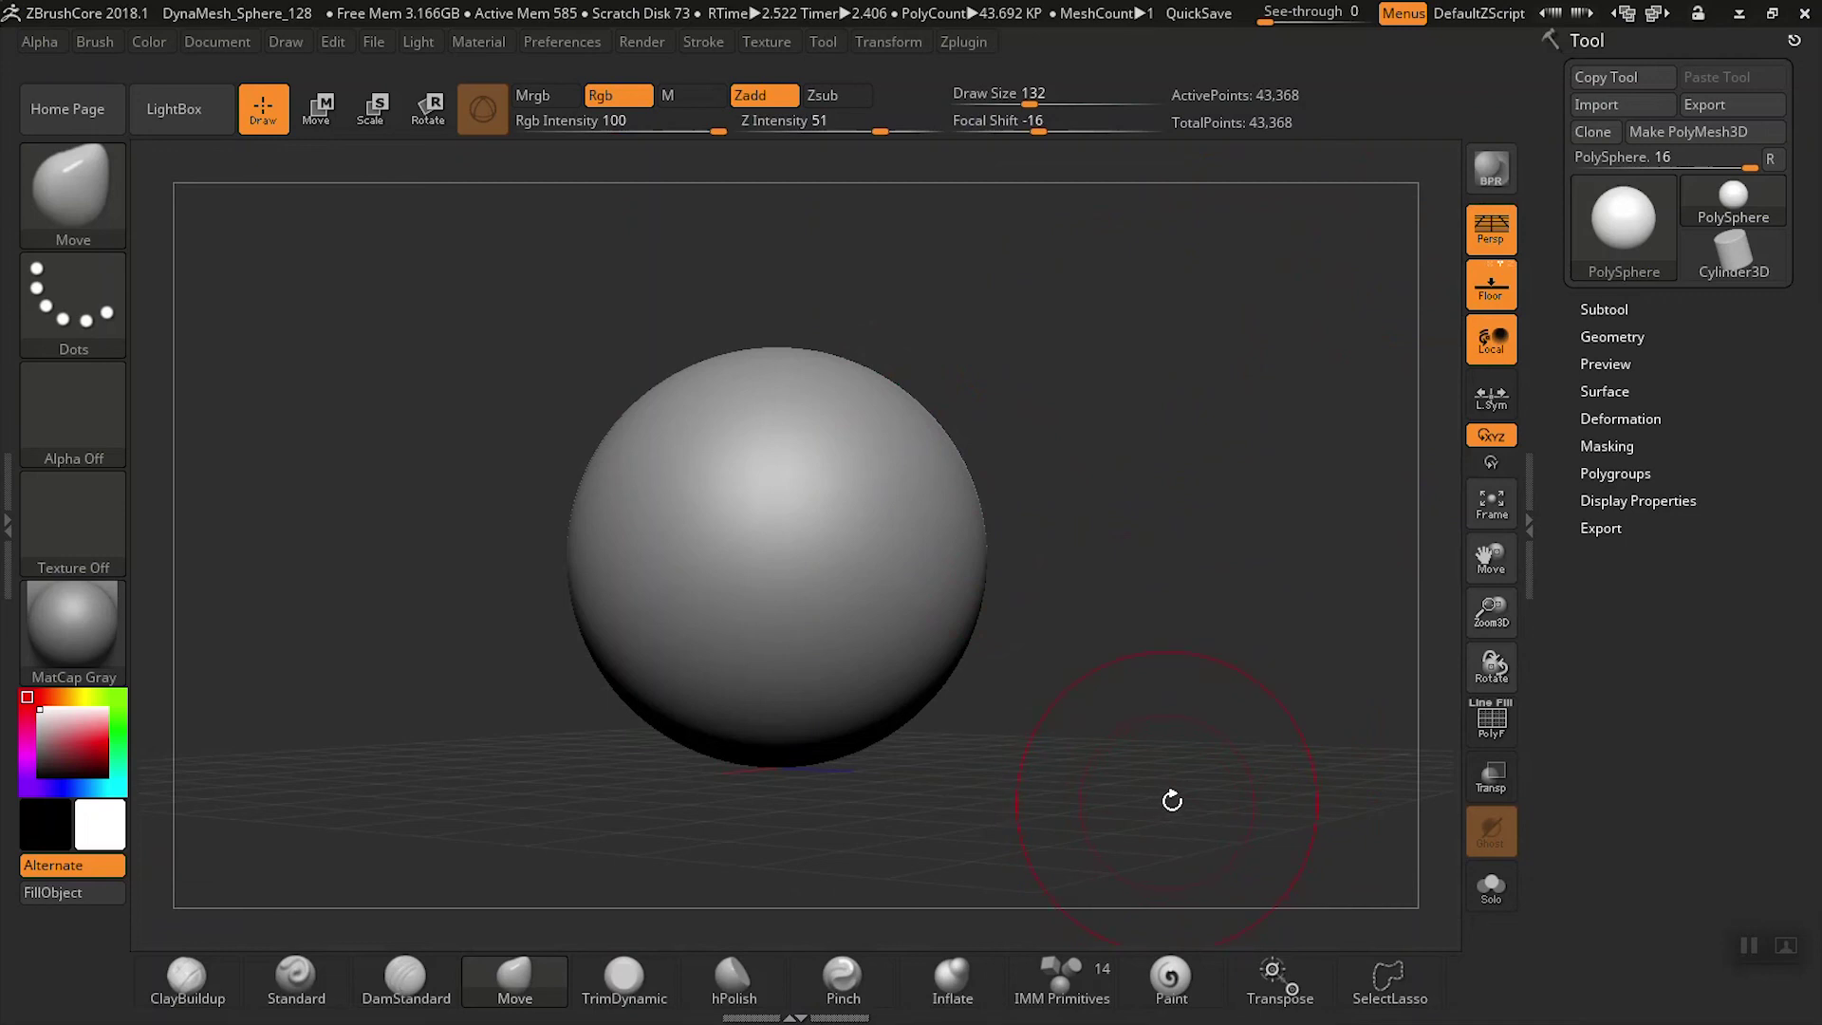
- Toggle PolyF wireframe on and off while zooming and rotating, ending with it on
left_click_drag(1195, 677, 1143, 652)
left_click(1492, 725)
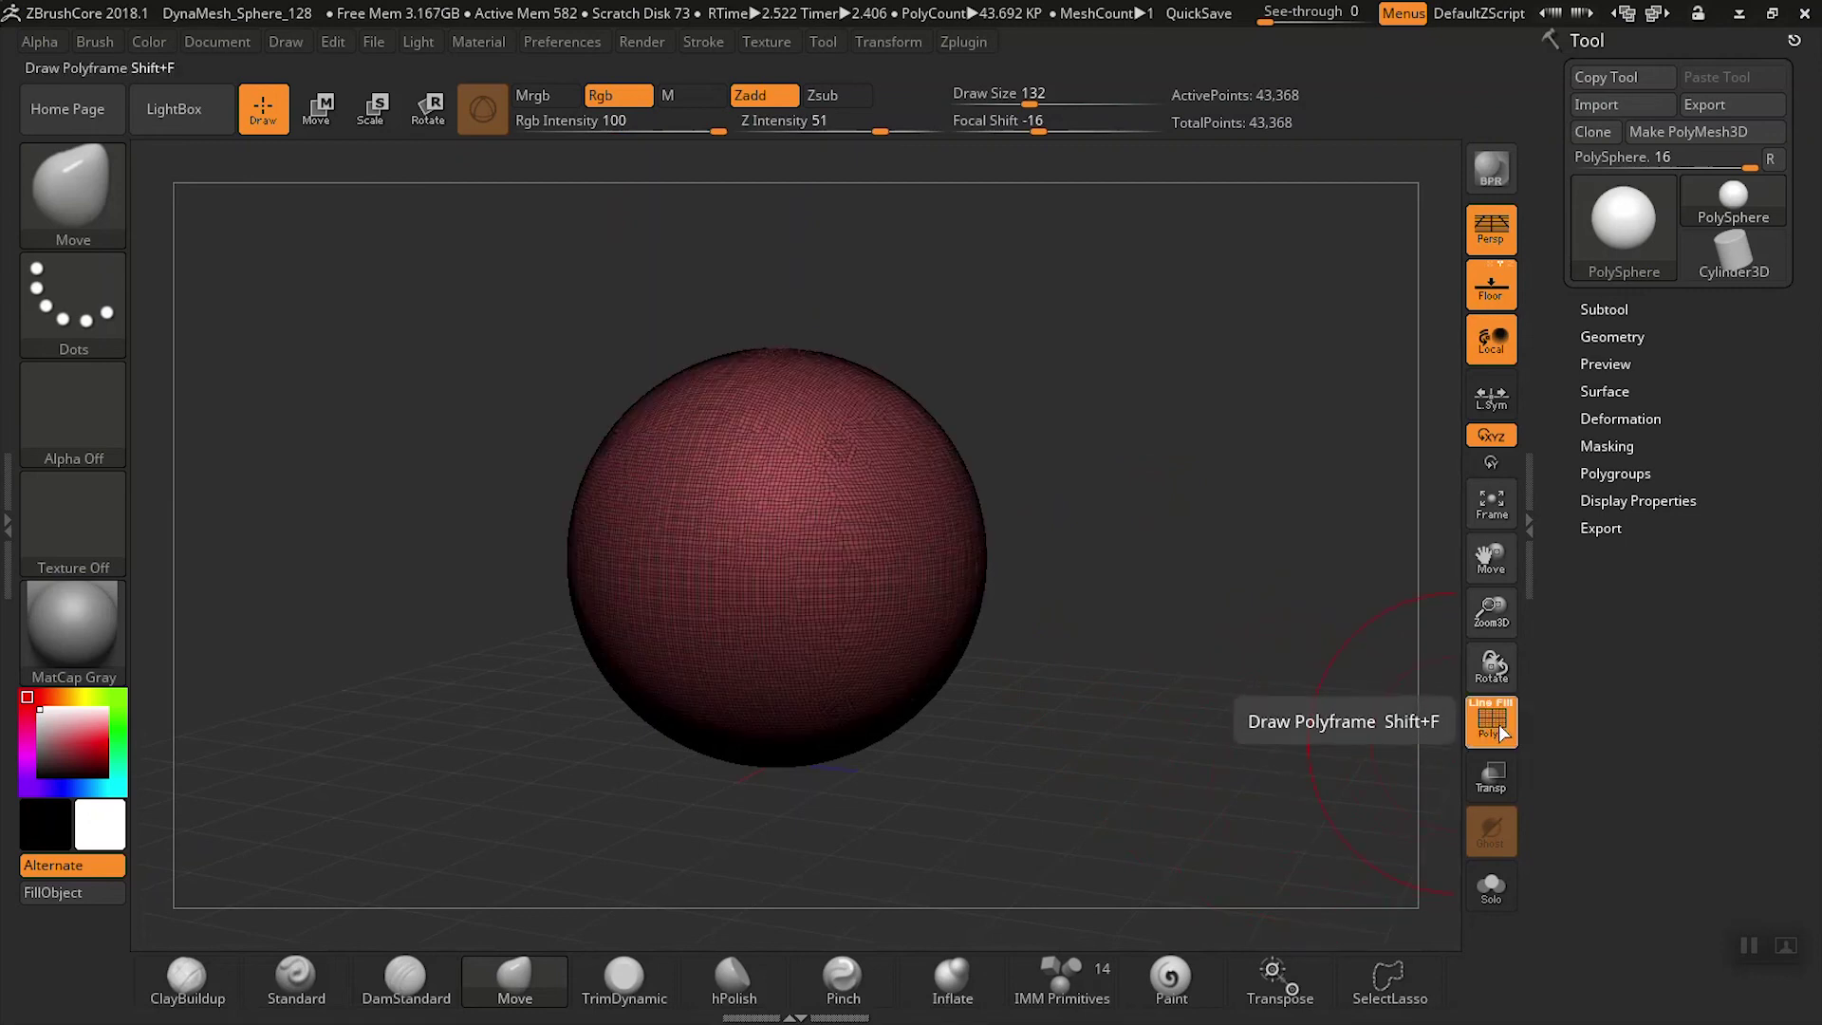
left_click_drag(1099, 517, 1161, 629, "alt")
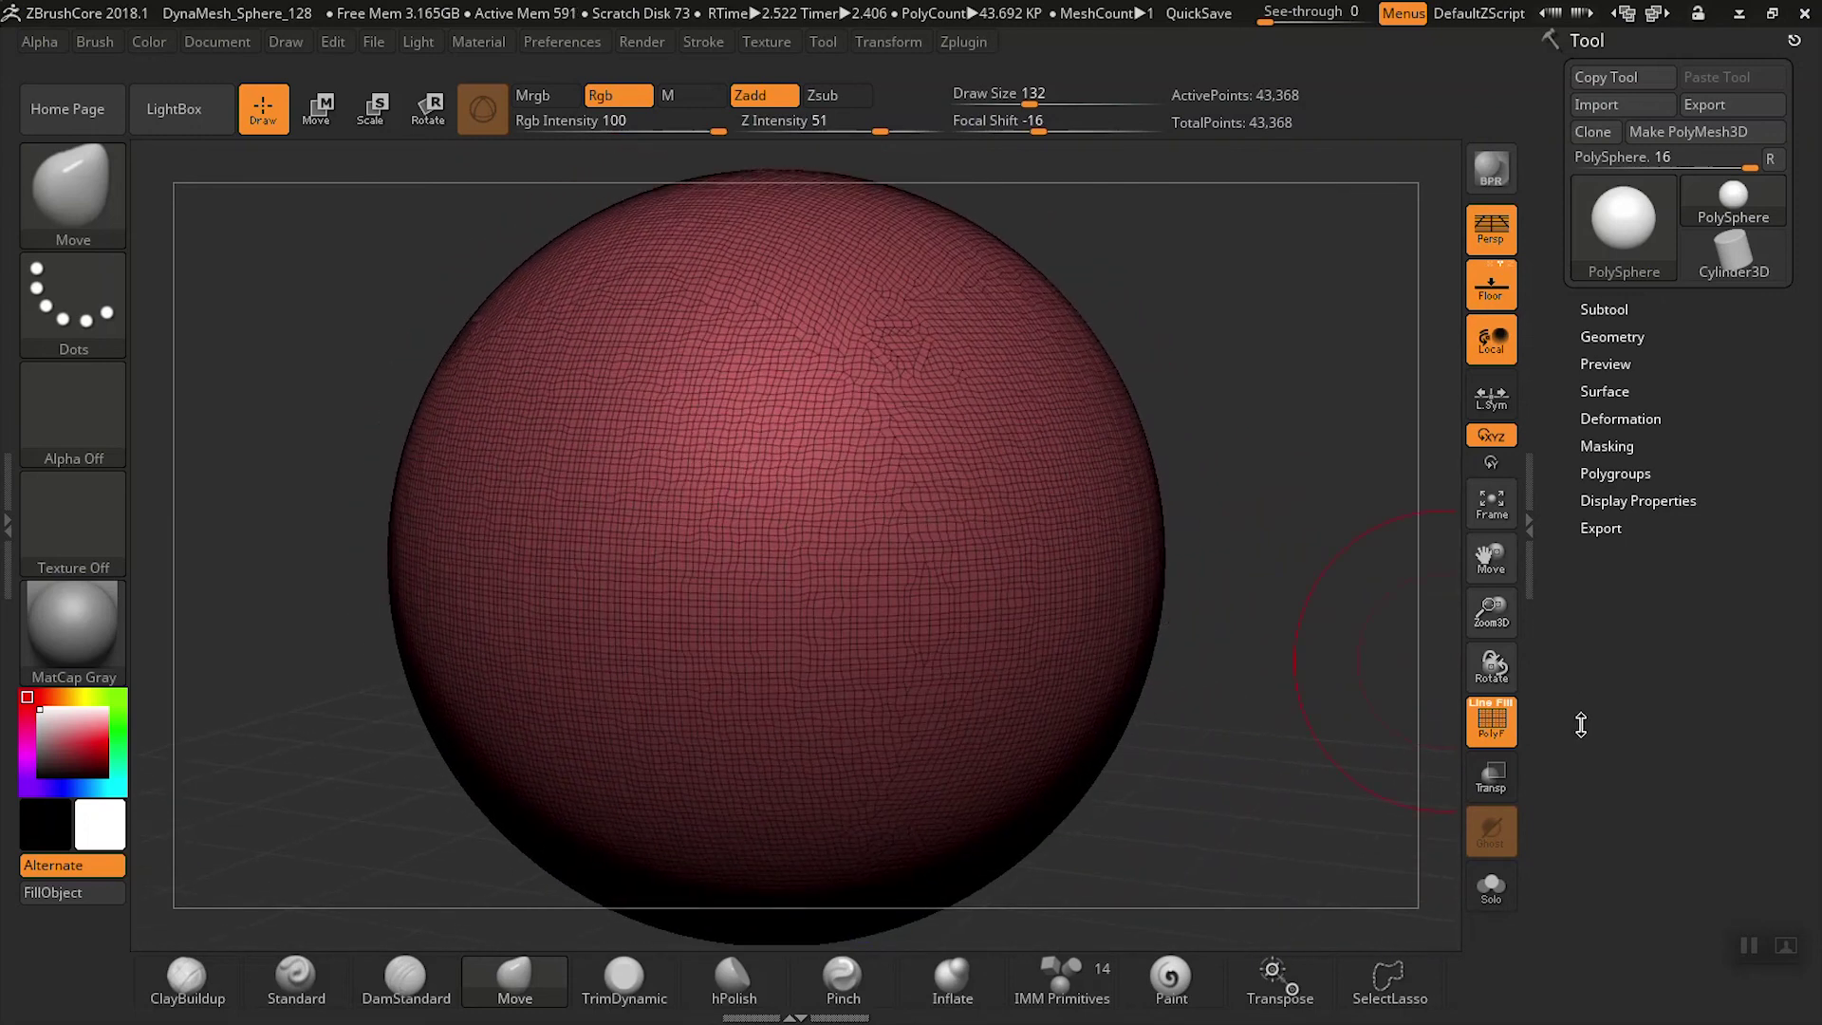
left_click(1500, 731)
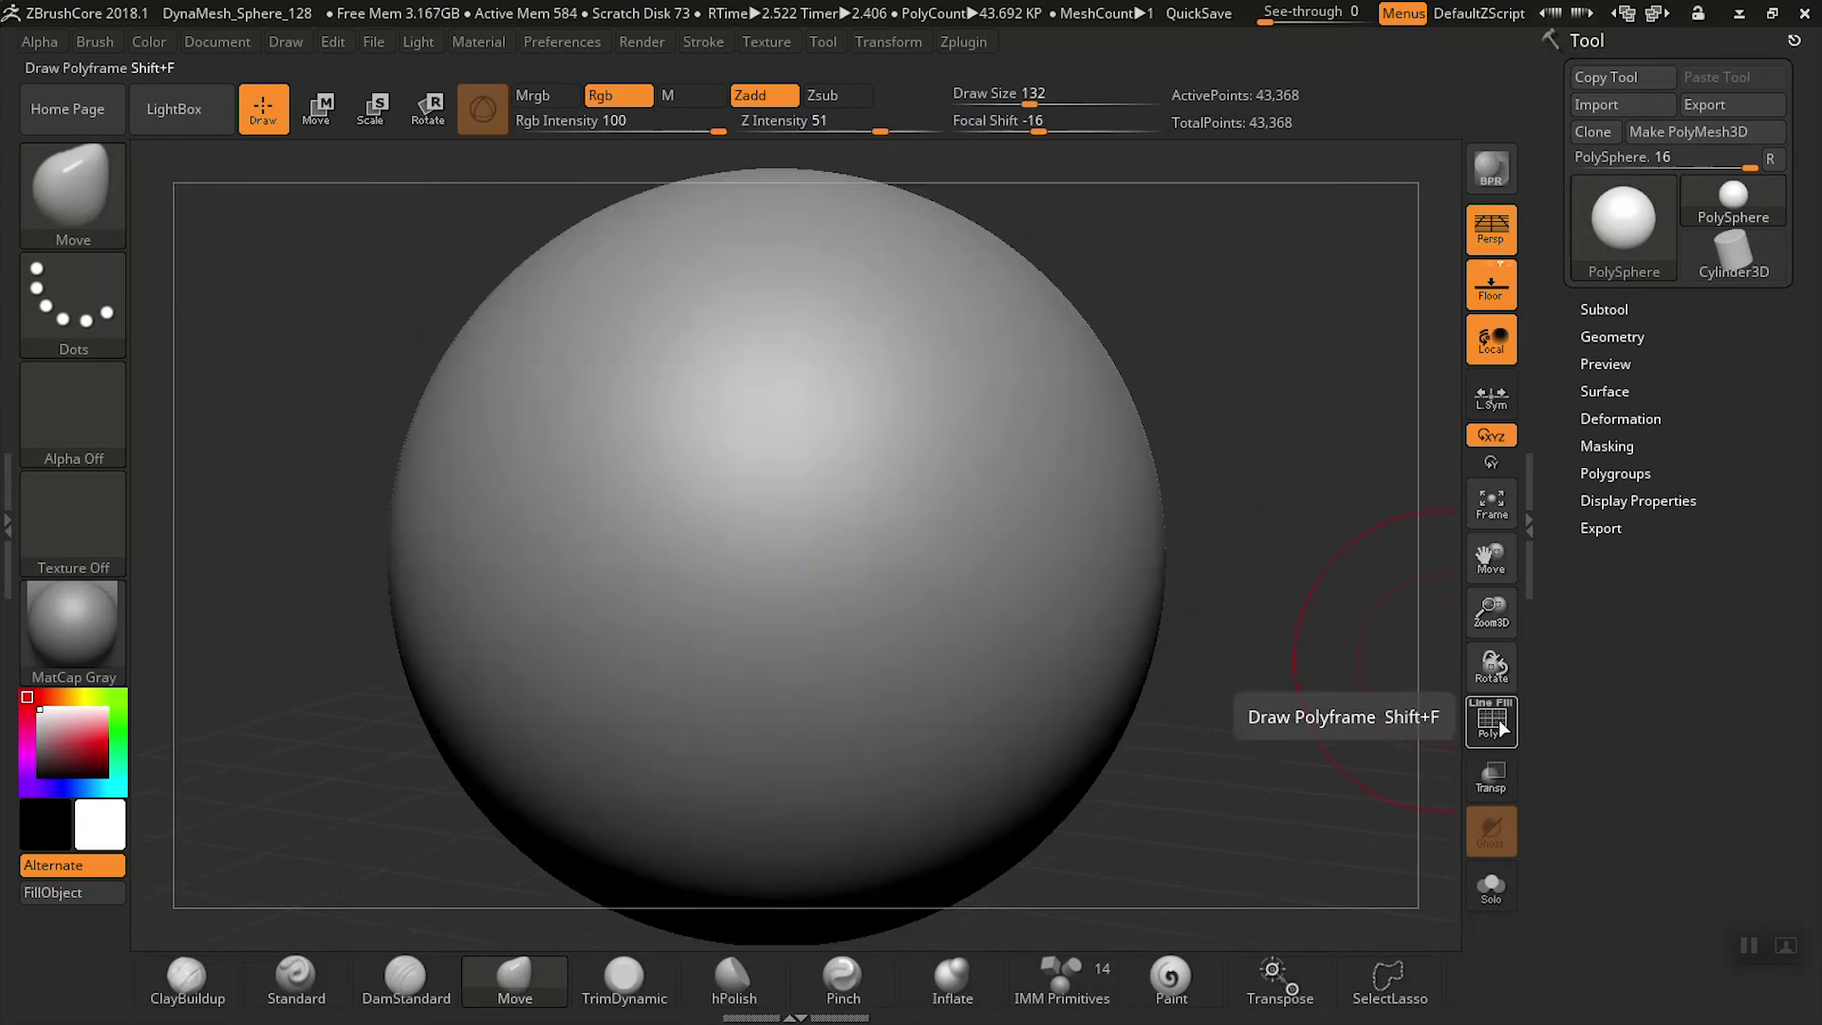
left_click(1486, 740)
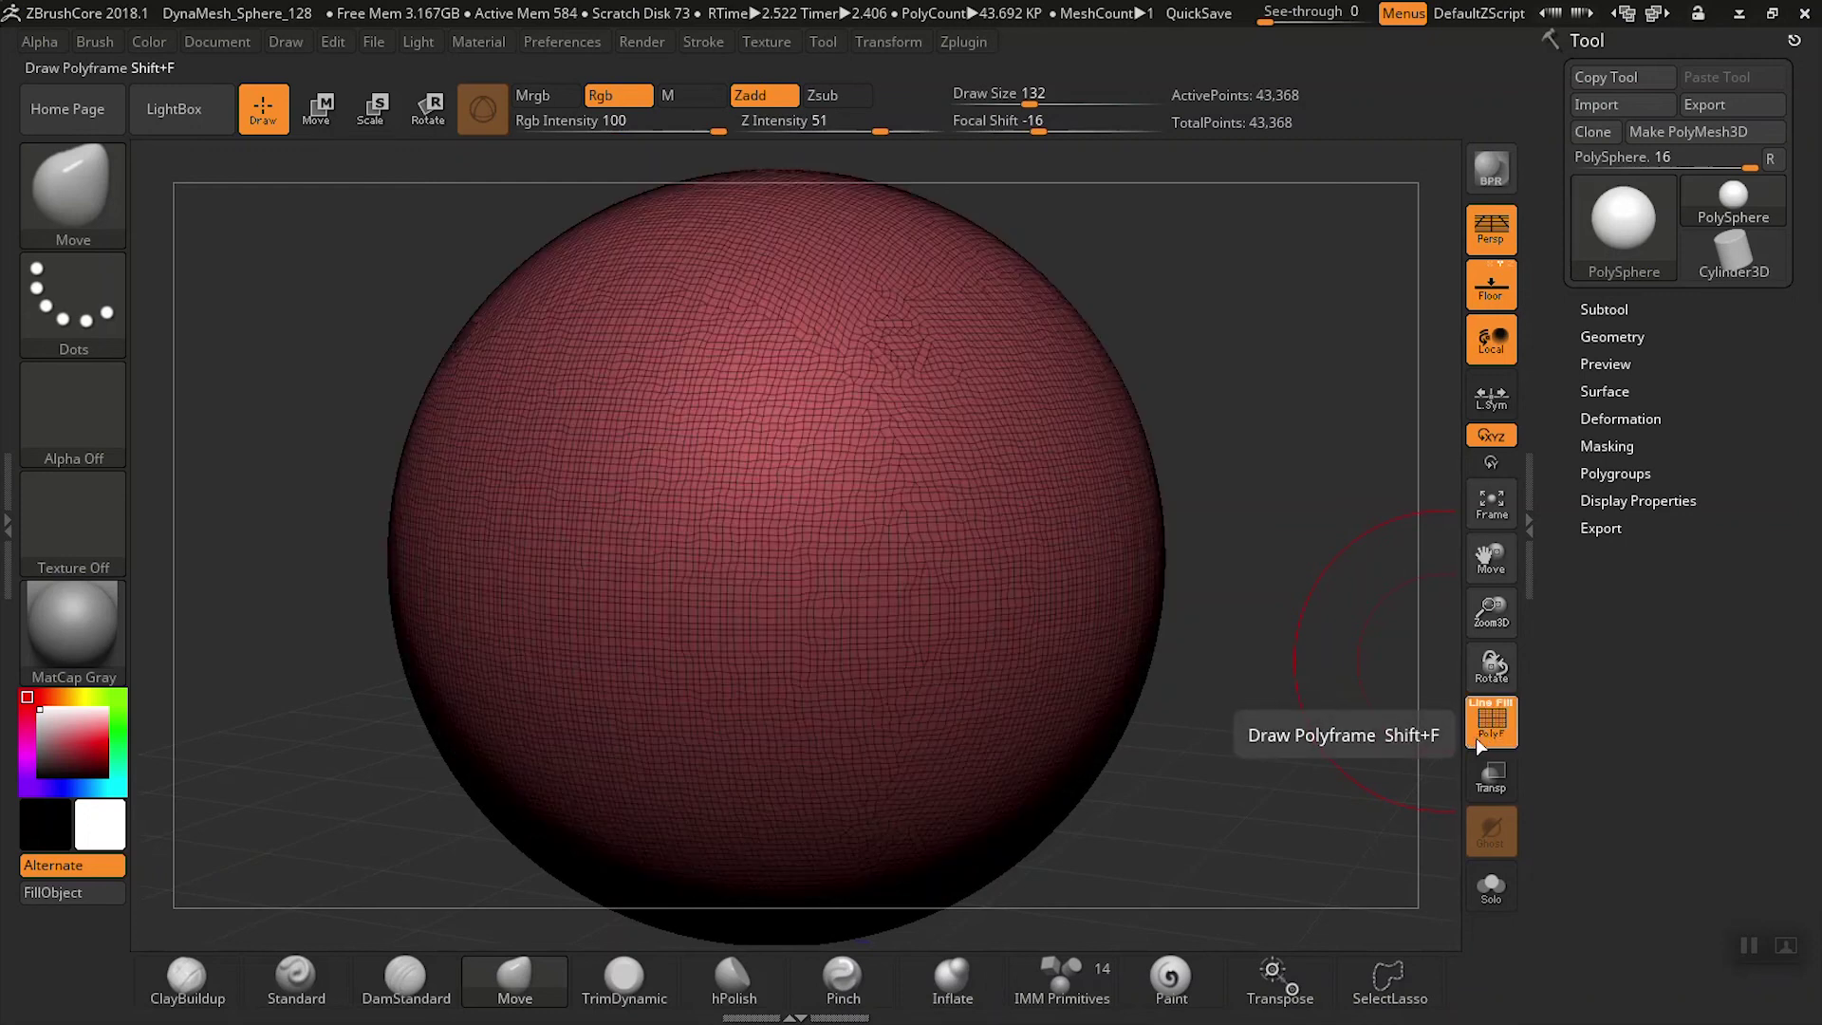
mouse_move(1200, 590)
left_mouse_down()
mouse_move(1184, 615)
mouse_move(1122, 618)
mouse_move(1330, 663)
left_mouse_up()
left_click(1500, 729)
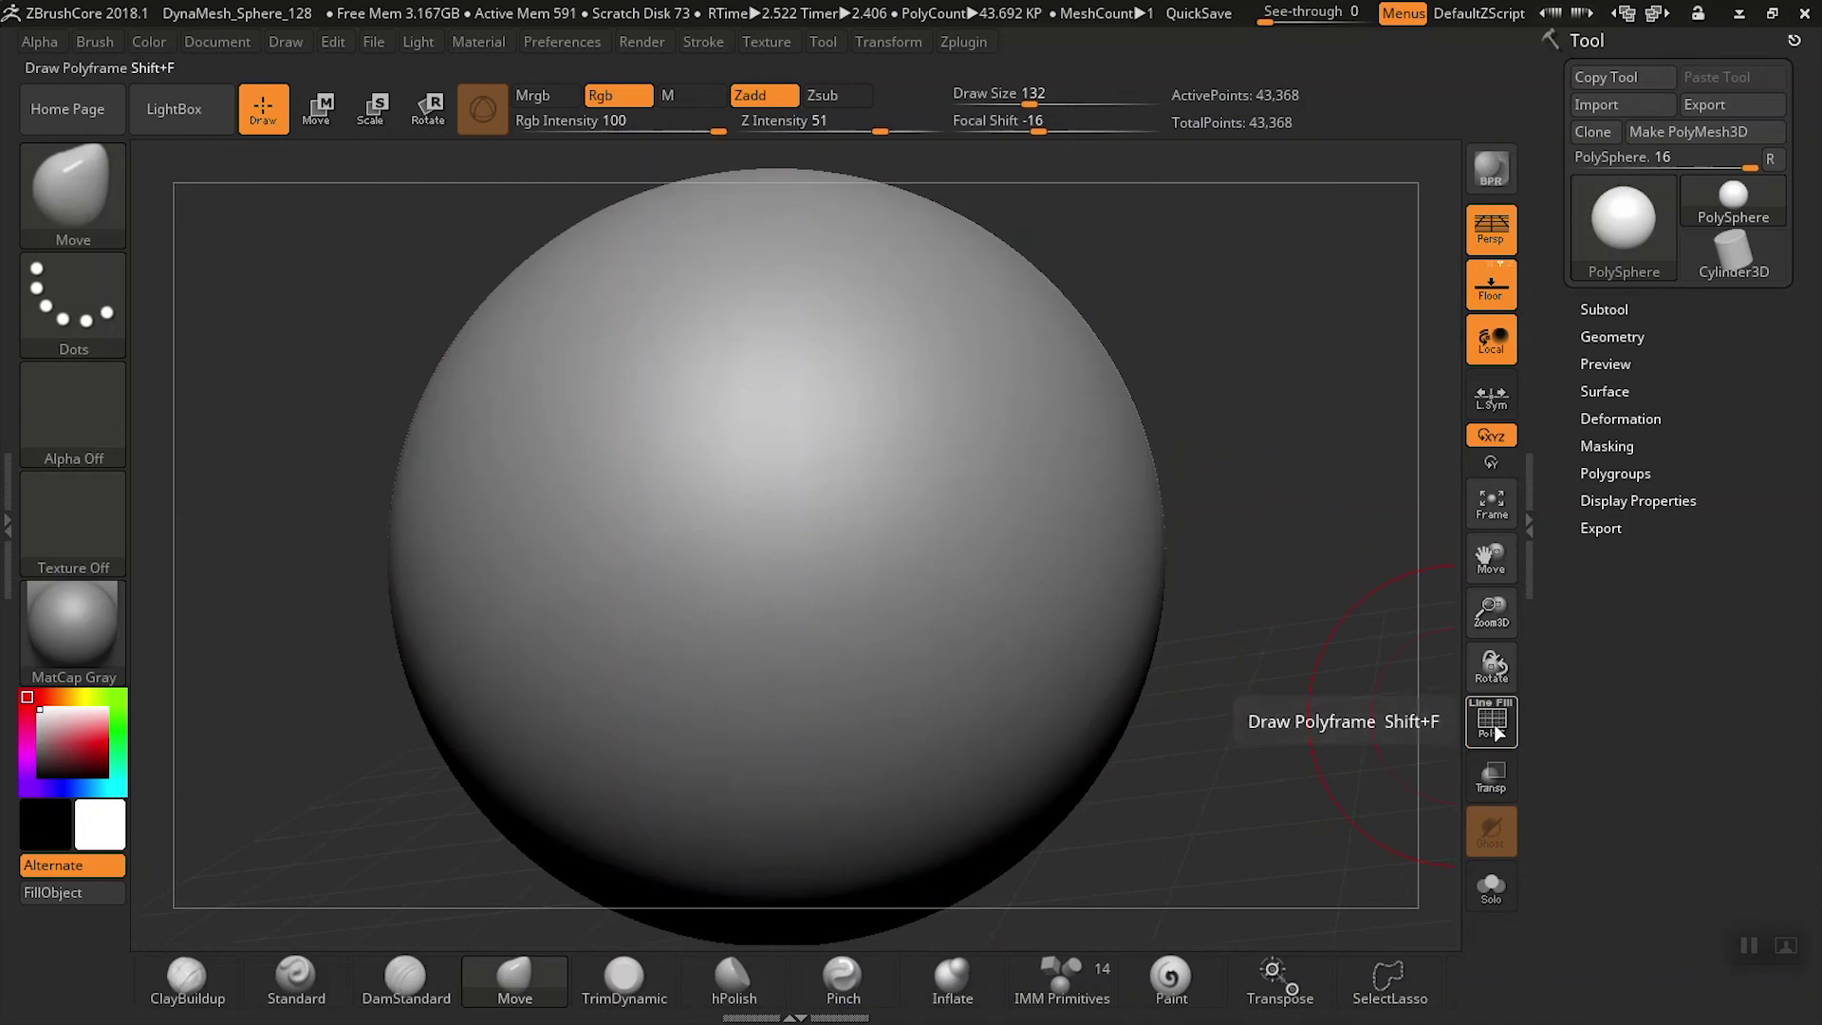
left_click(1486, 728)
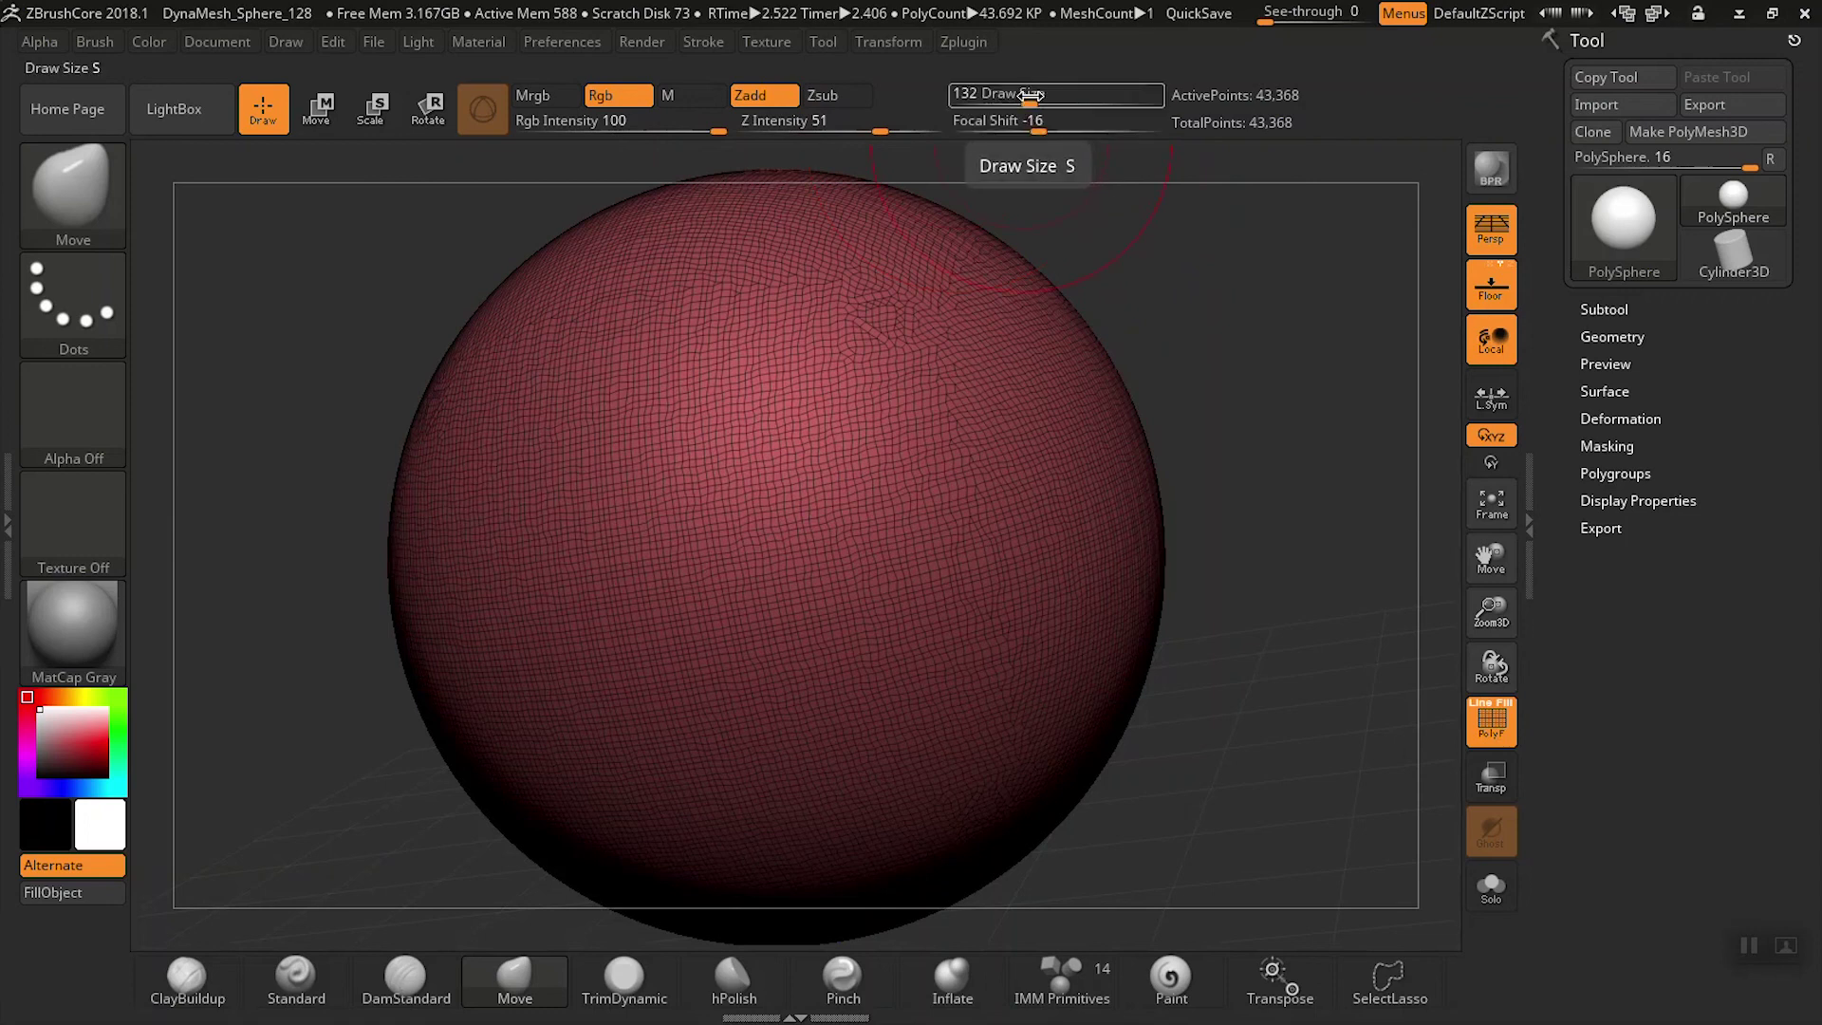
- Set Draw Size 62 and Focal Shift -54, then use the S popup to set Draw Size 41
left_click_drag(1027, 101, 1008, 100)
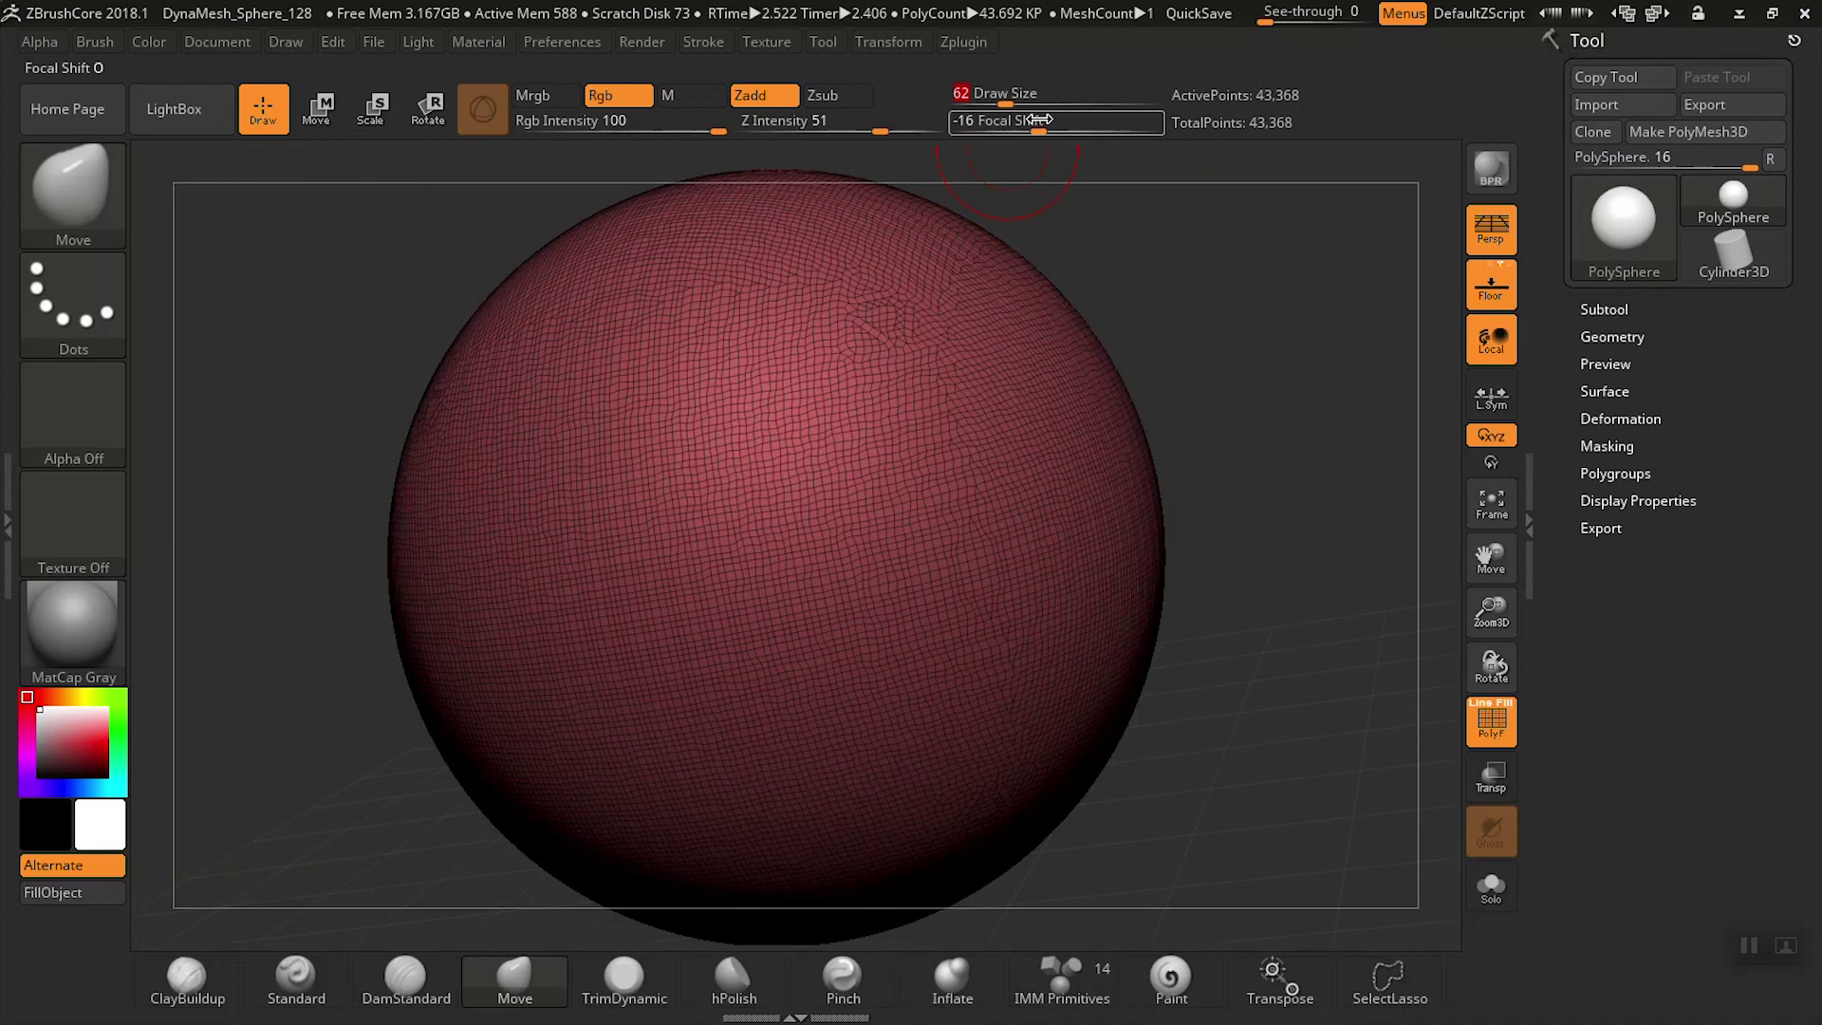
mouse_move(1037, 127)
left_mouse_down()
mouse_move(1085, 124)
mouse_move(1002, 127)
mouse_move(985, 101)
mouse_move(1044, 101)
left_mouse_up()
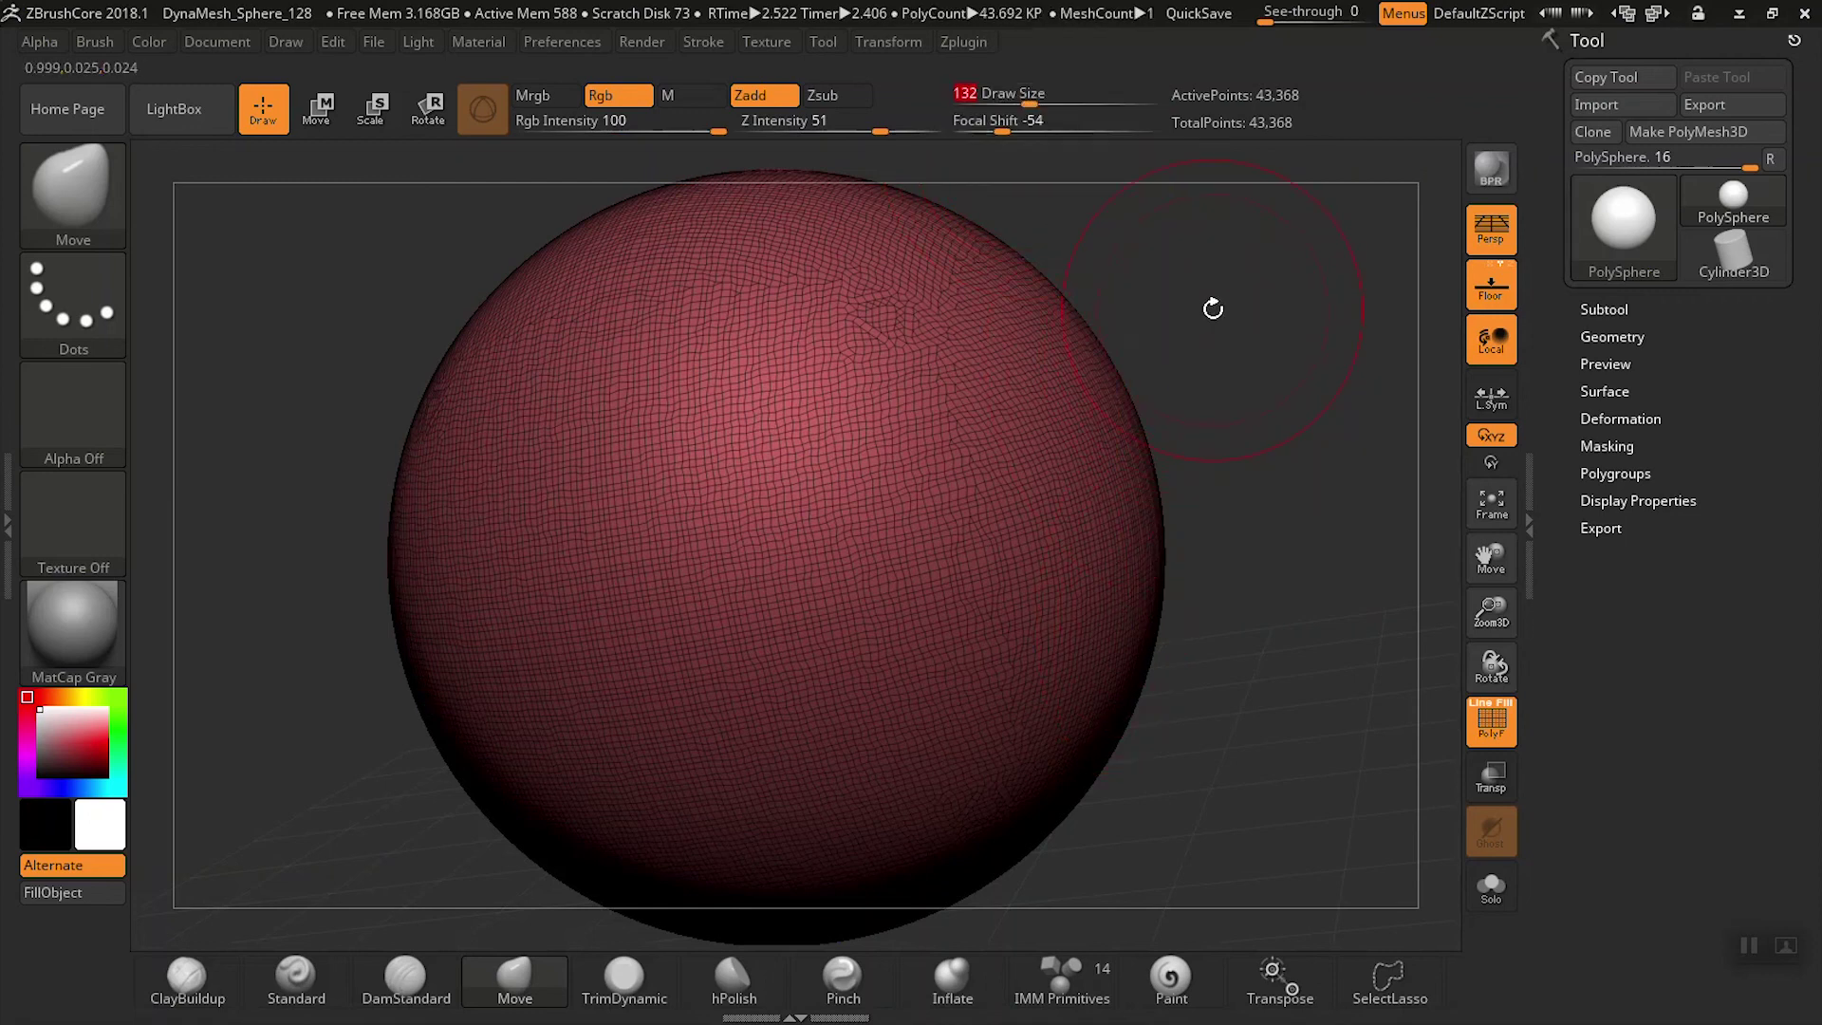
key("s")
mouse_move(1207, 310)
left_mouse_down()
mouse_move(1173, 311)
mouse_move(1244, 319)
mouse_move(1167, 313)
left_mouse_up()
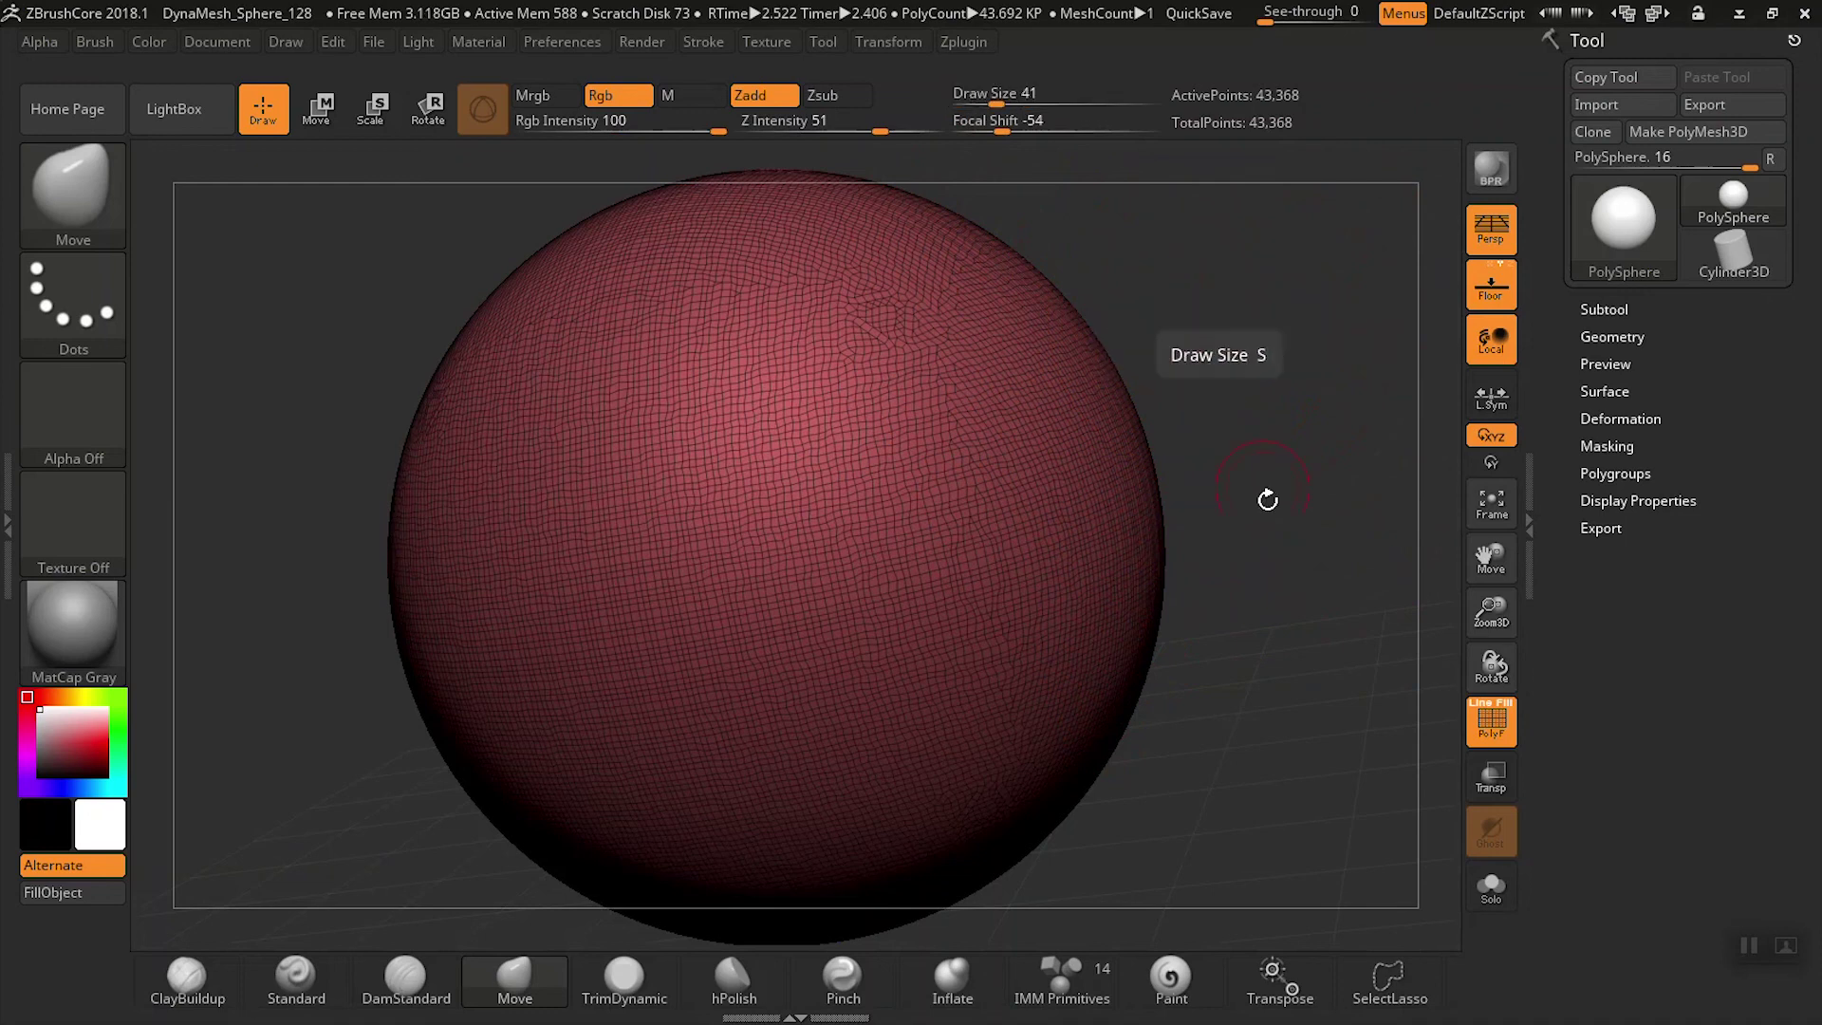